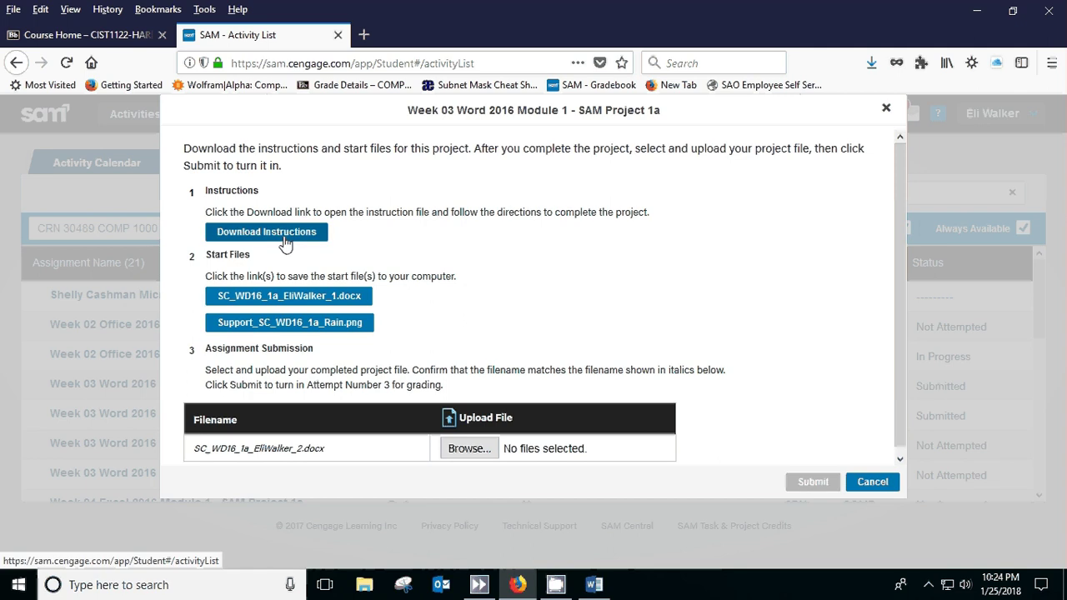
- Open the SAM Project 1a instructions in Word from the project page, maximize the window and enable editing
left_click(285, 242)
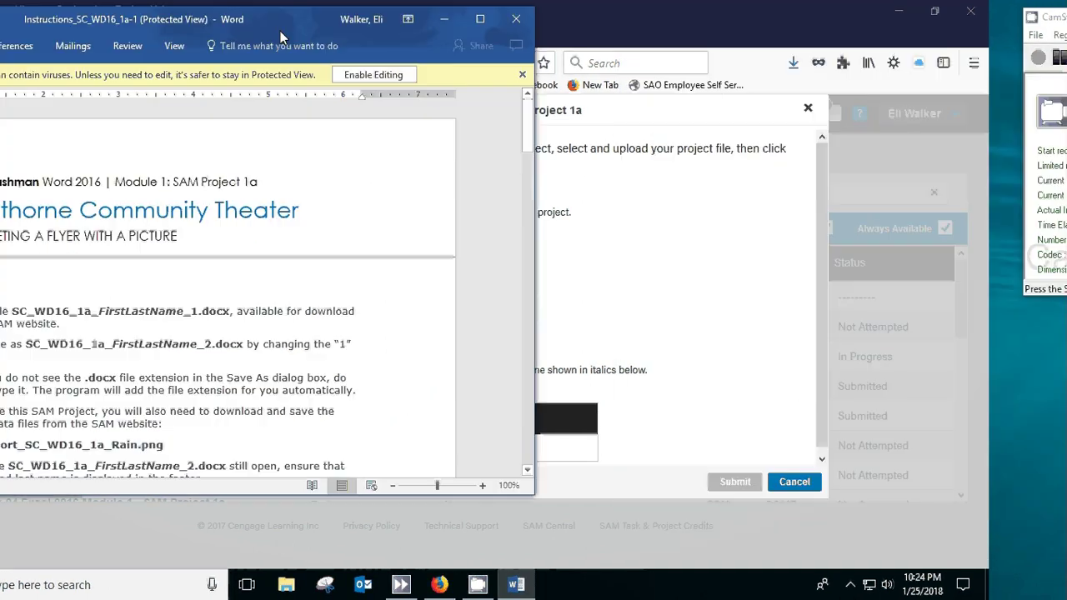
left_click_drag(280, 31, 557, 87)
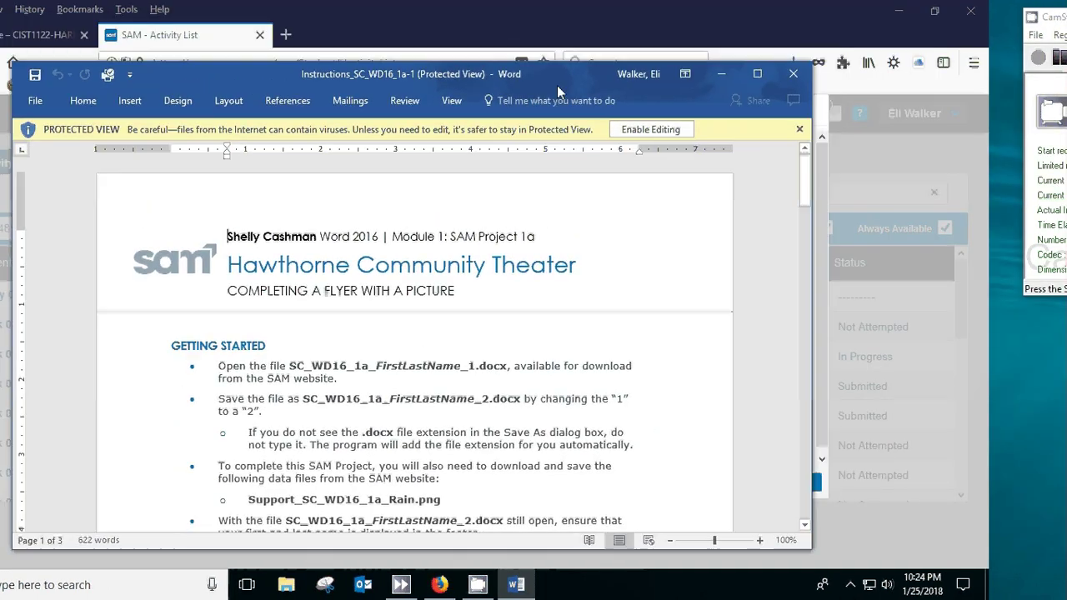
left_click(758, 75)
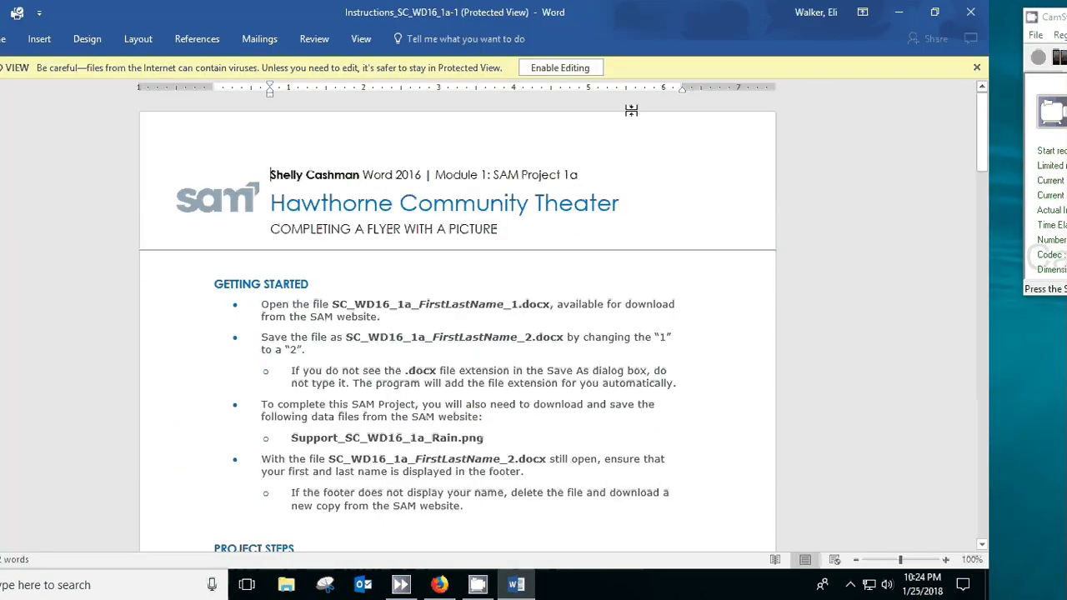
left_click(555, 70)
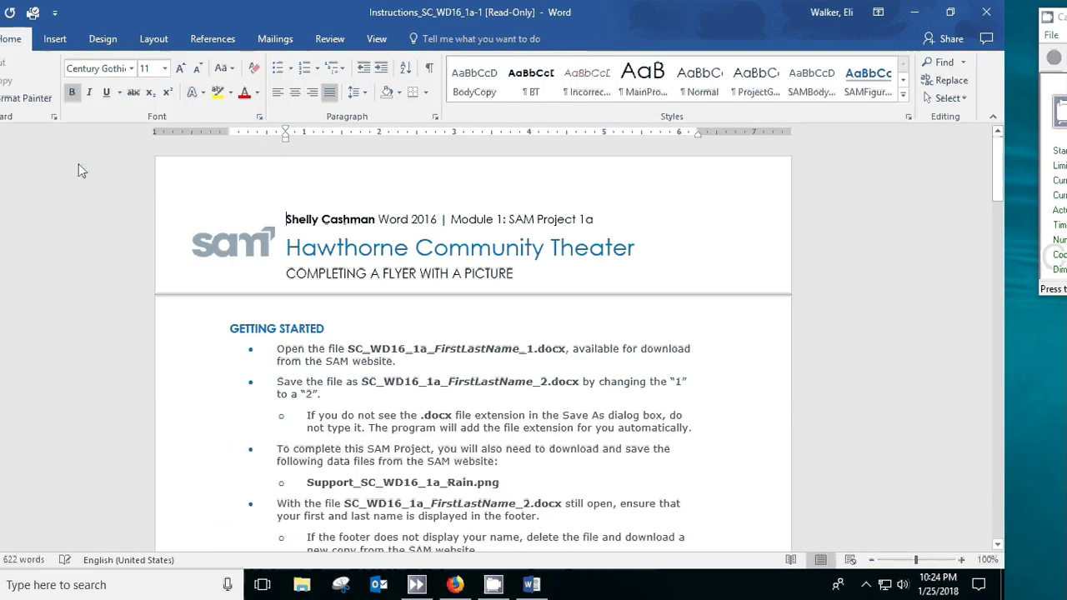
- Examine the instruction pages in the print preview, then return to the document without printing
left_click(17, 39)
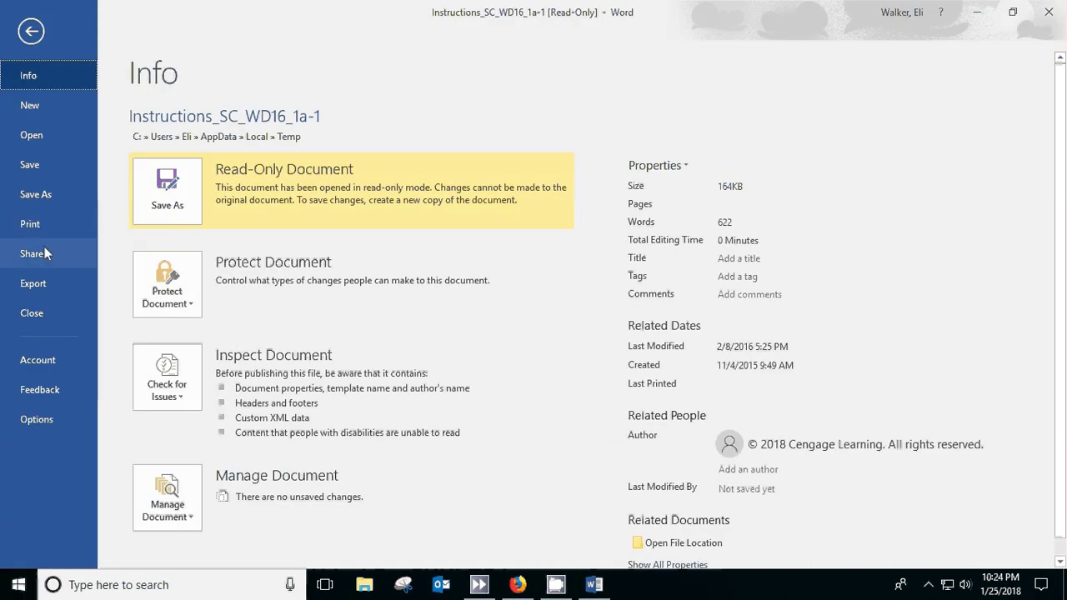
left_click(32, 220)
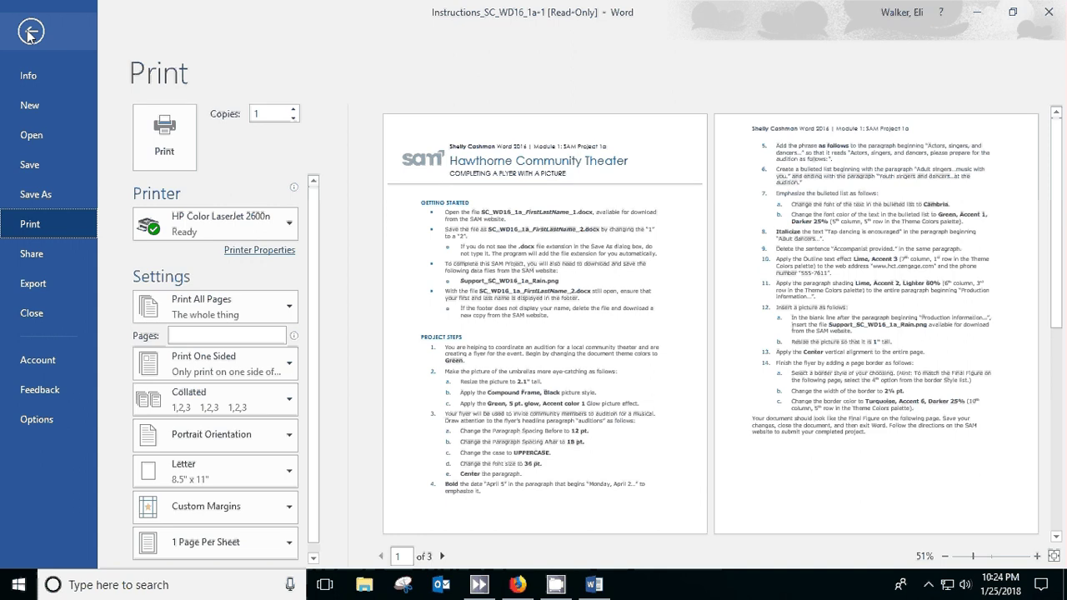
left_click(30, 34)
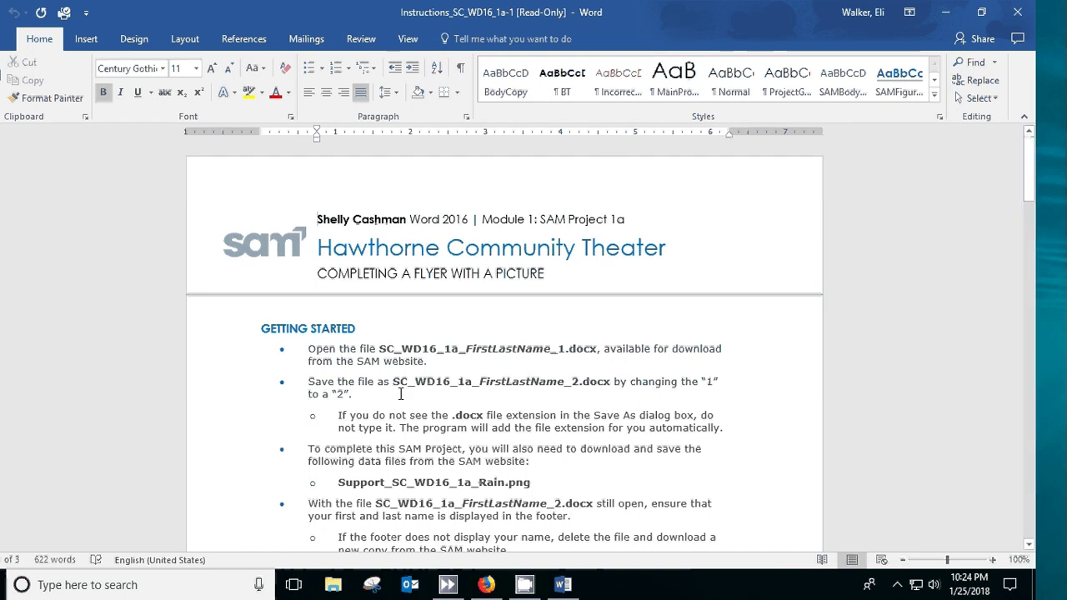
- Bring the Getting Started section into view, then restore the instructions window and move it aside to uncover the project's download links
scroll(441, 442, "down", 2)
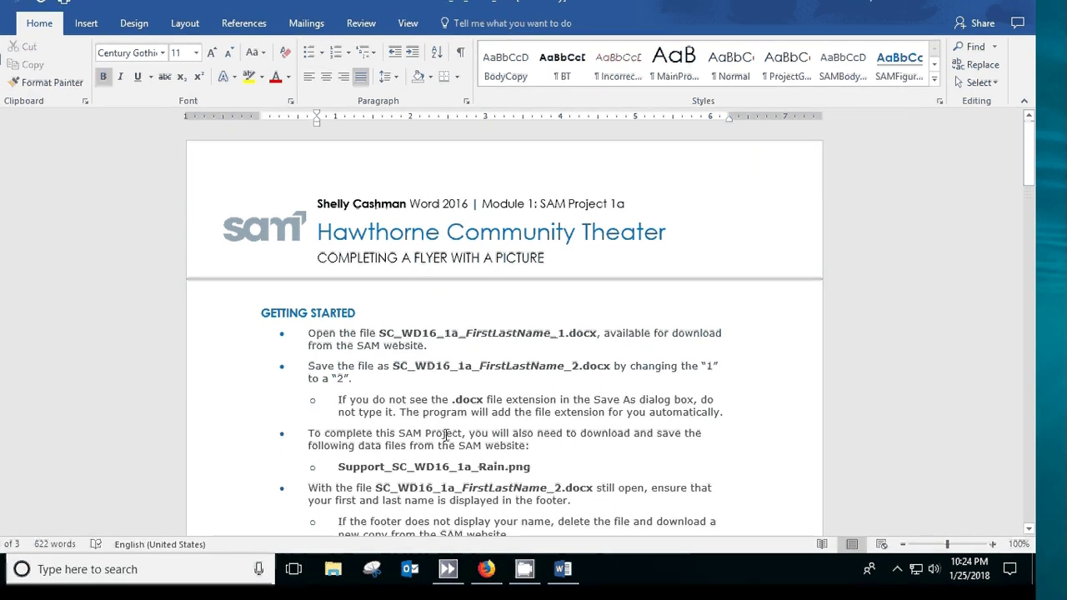
scroll(446, 435, "down", 2)
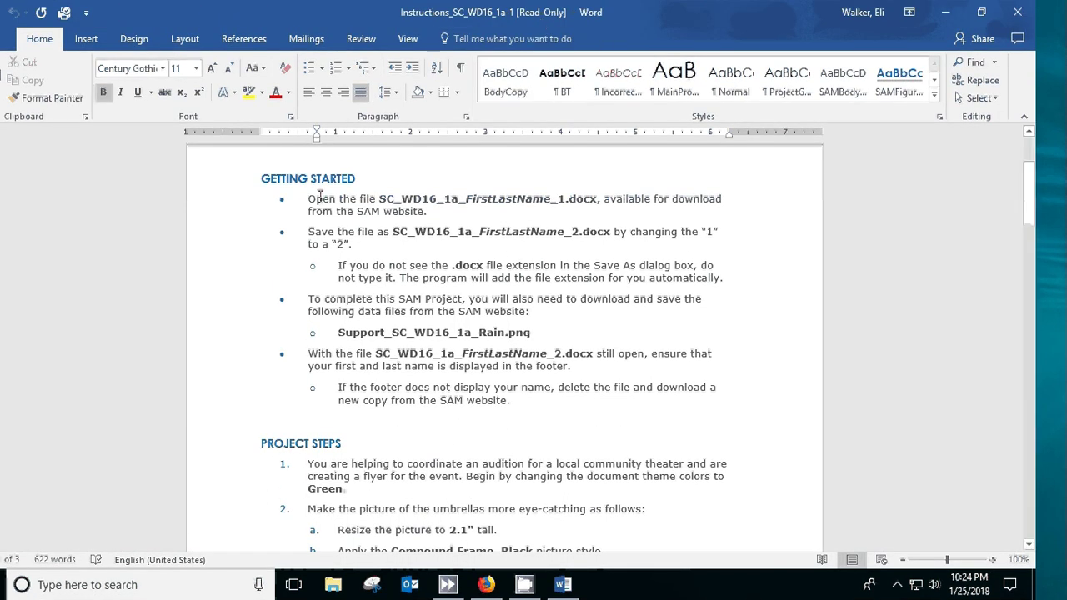
double_click(508, 26)
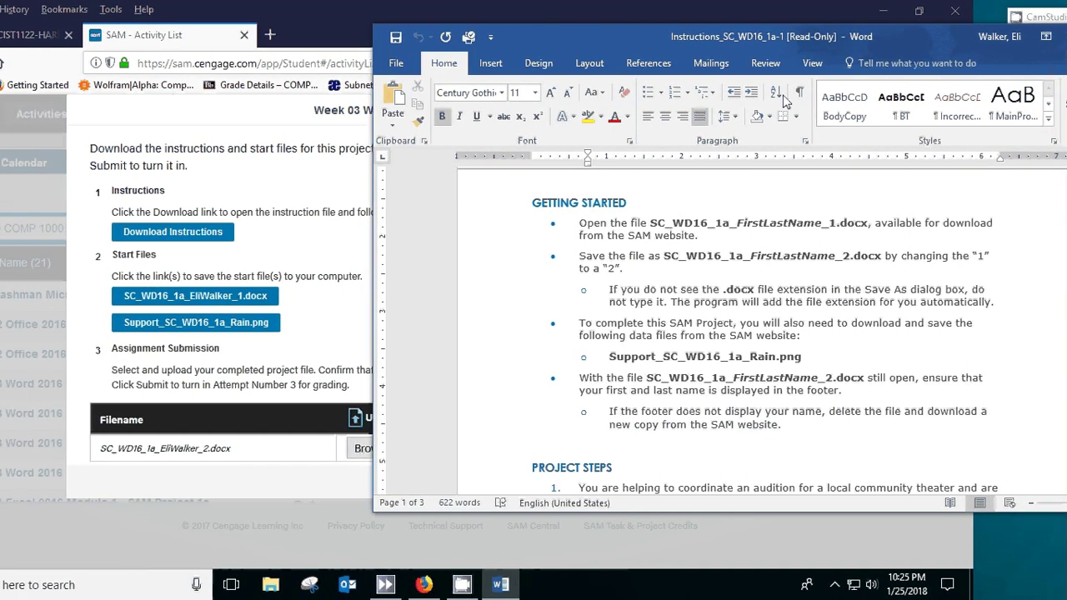
left_click_drag(776, 45, 689, 39)
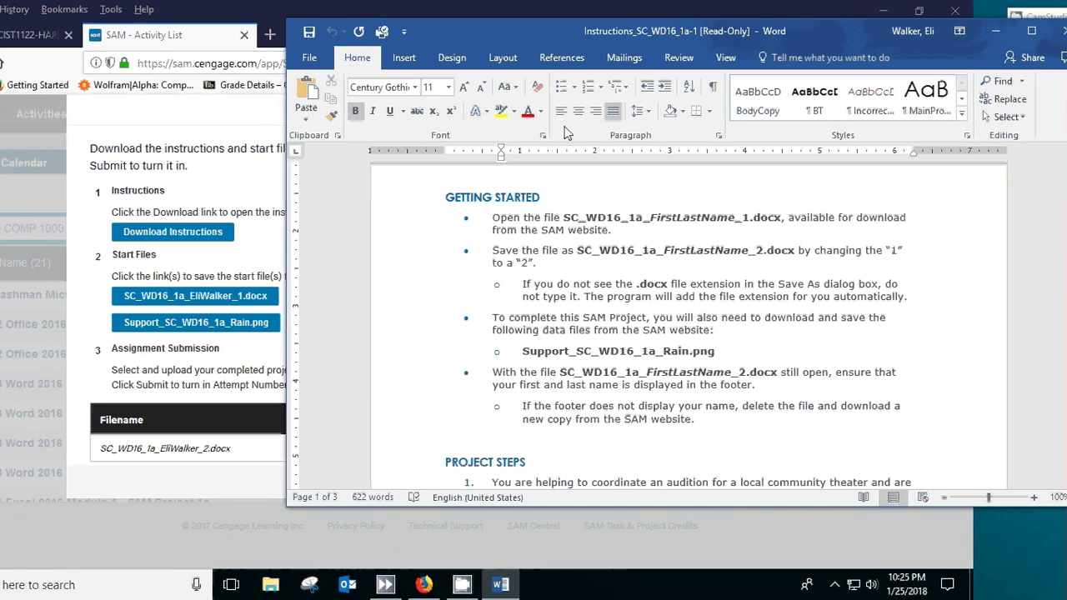
left_click_drag(614, 38, 907, 84)
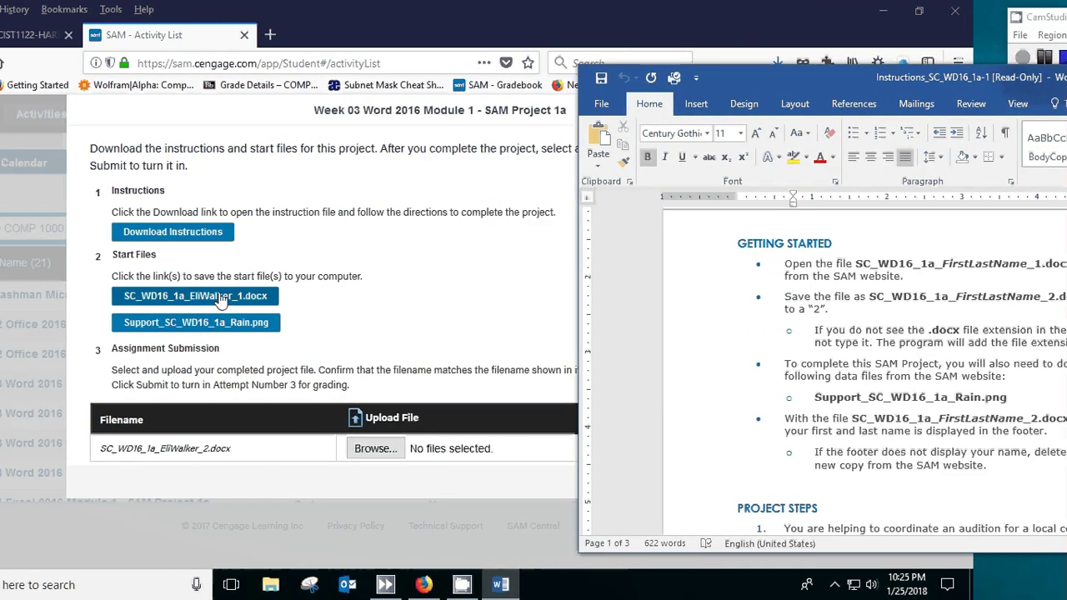
- Open the project's Word start file from the download page and move its window apart from the instructions
left_click(221, 297)
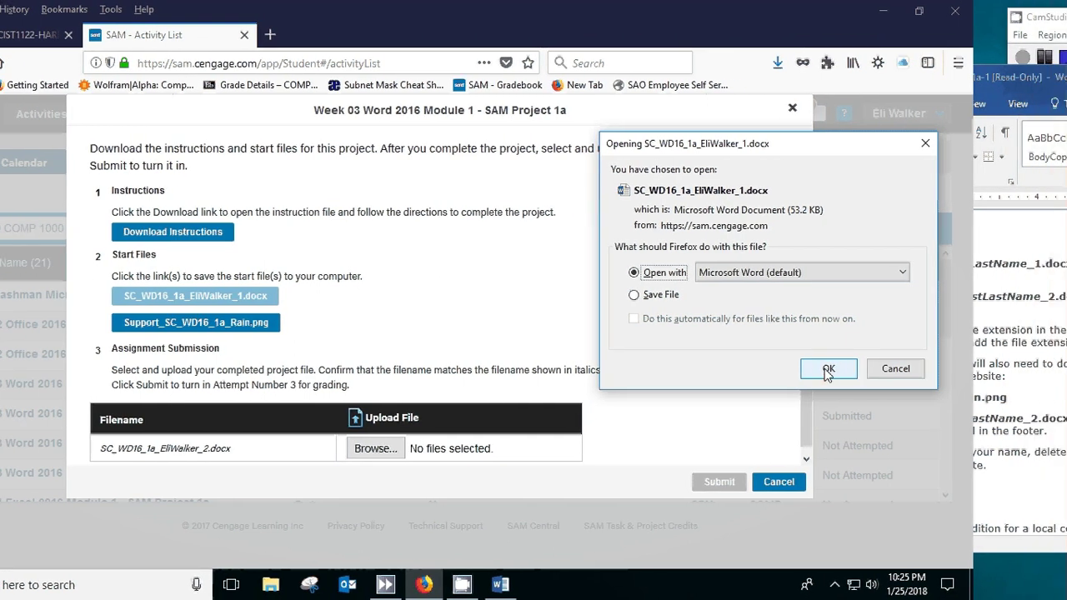
left_click(827, 371)
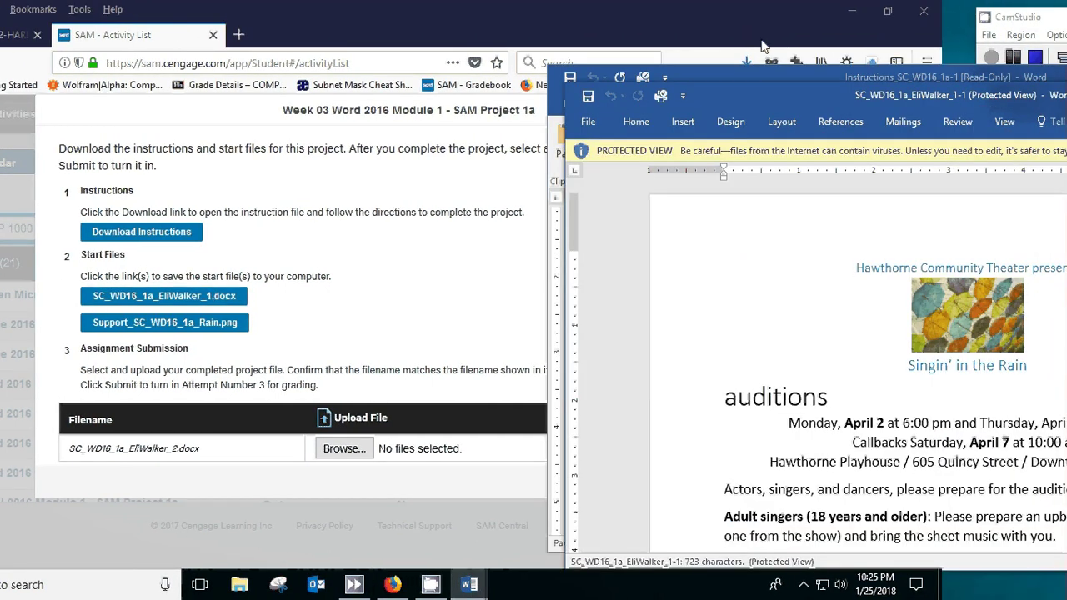
left_click_drag(816, 75, 800, 392)
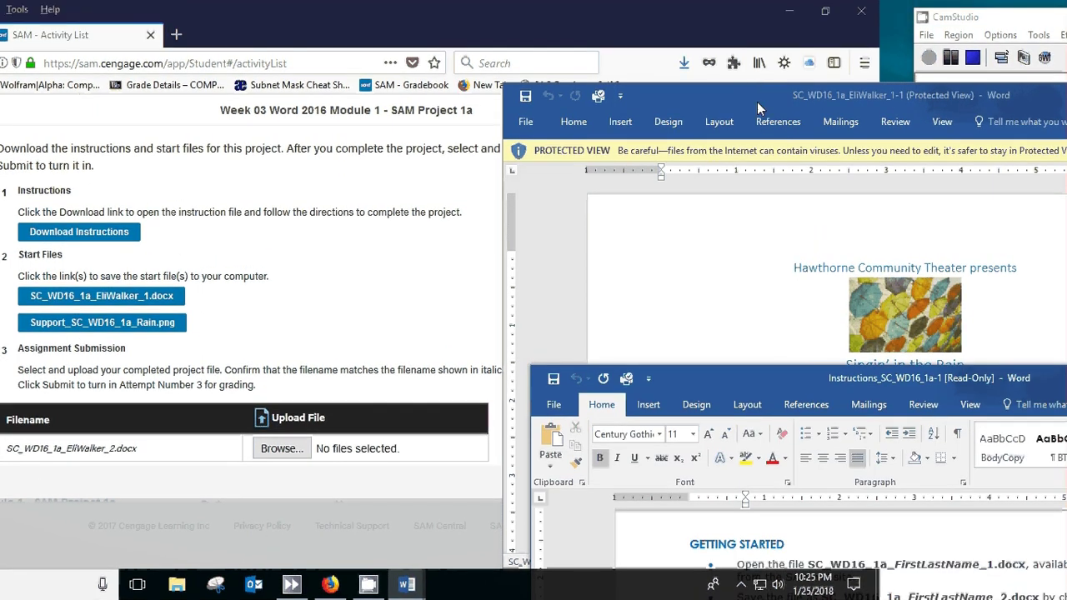
left_click_drag(758, 108, 214, 50)
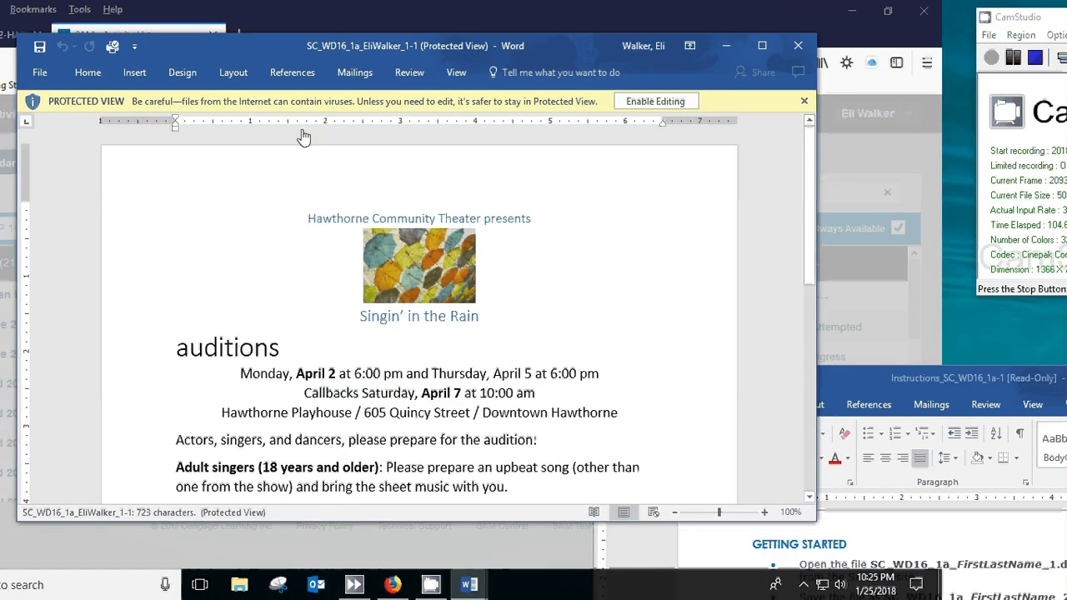
- Look through the audition flyer from beginning to end and enable editing for it
scroll(797, 400, "down", 6)
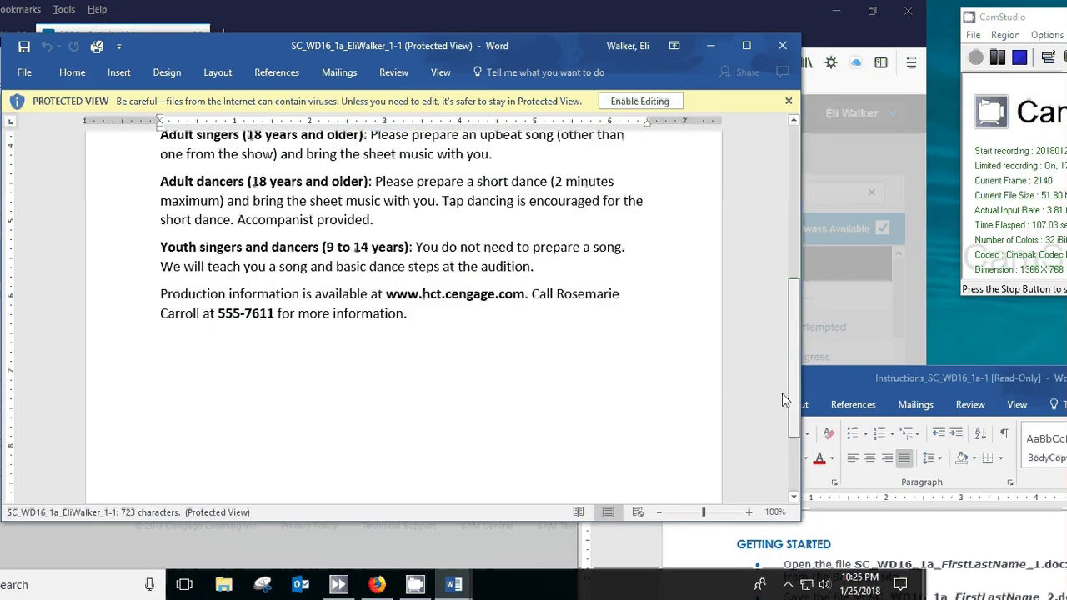
left_click_drag(782, 400, 803, 215)
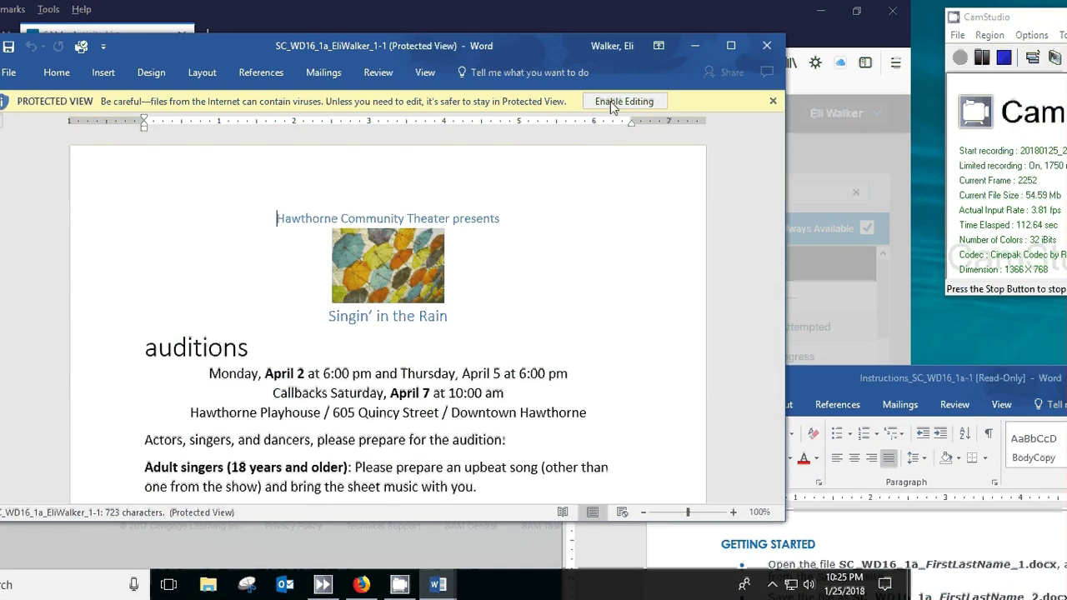
left_click(611, 104)
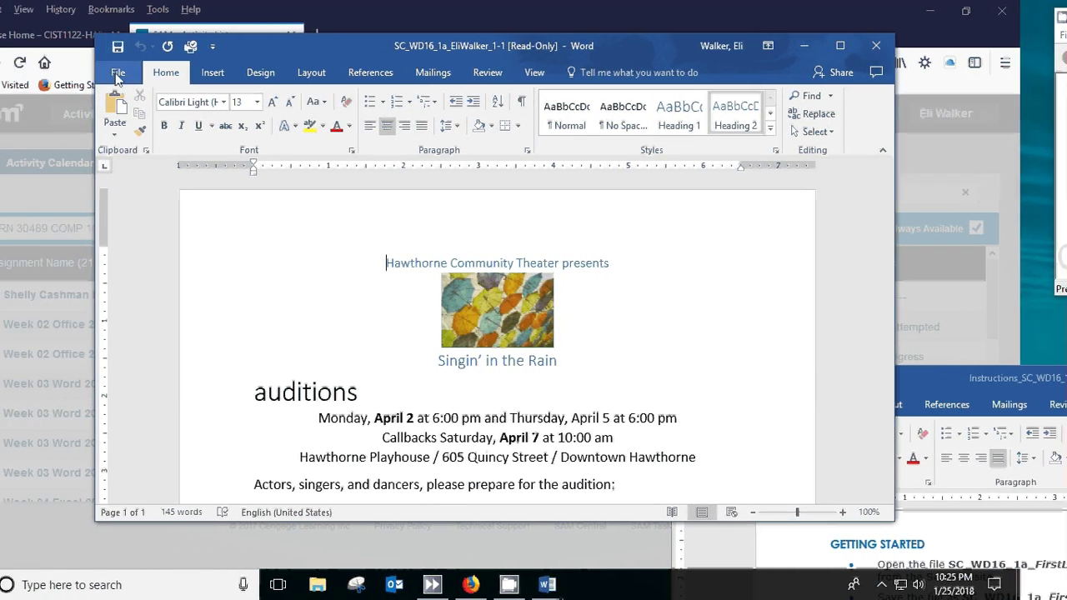
- Save the flyer as a Word document in the COMP1000 WORD folder, changing the end of its file name from "1-1" to "2"
left_click(117, 74)
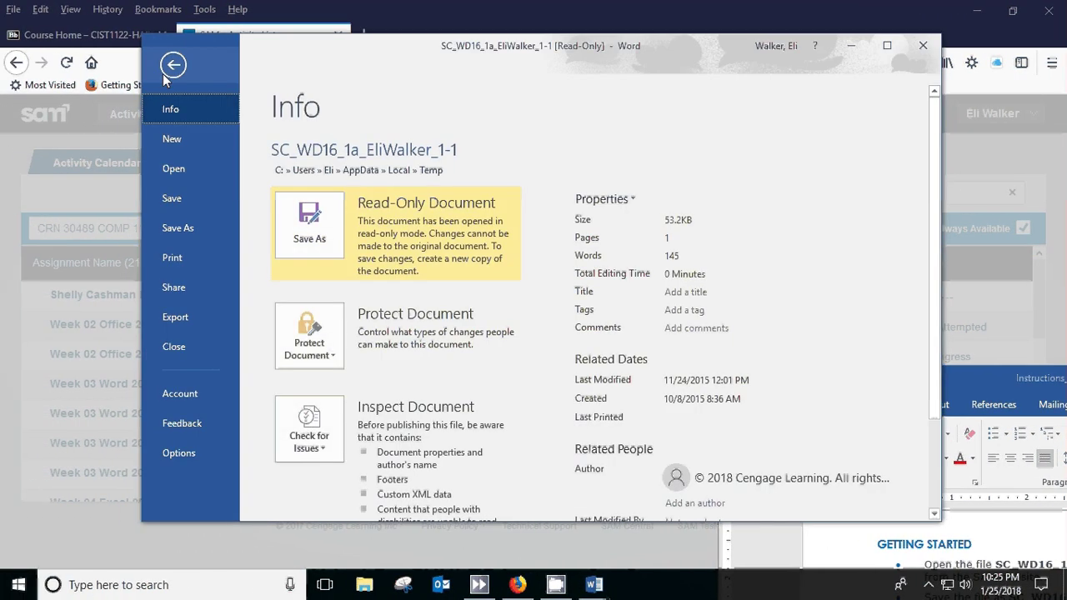
left_click(172, 230)
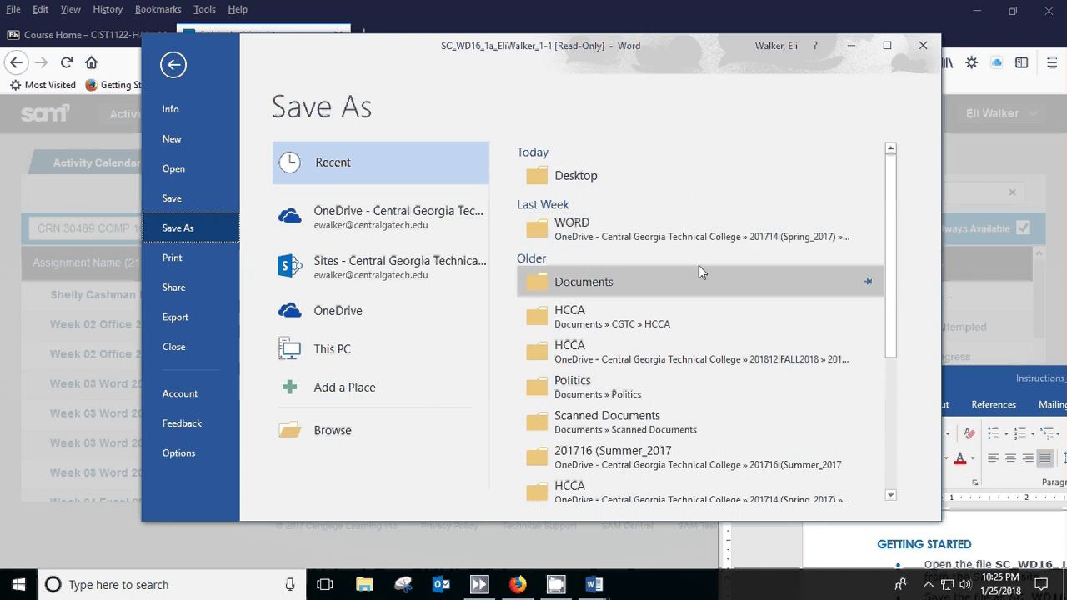
left_click(565, 240)
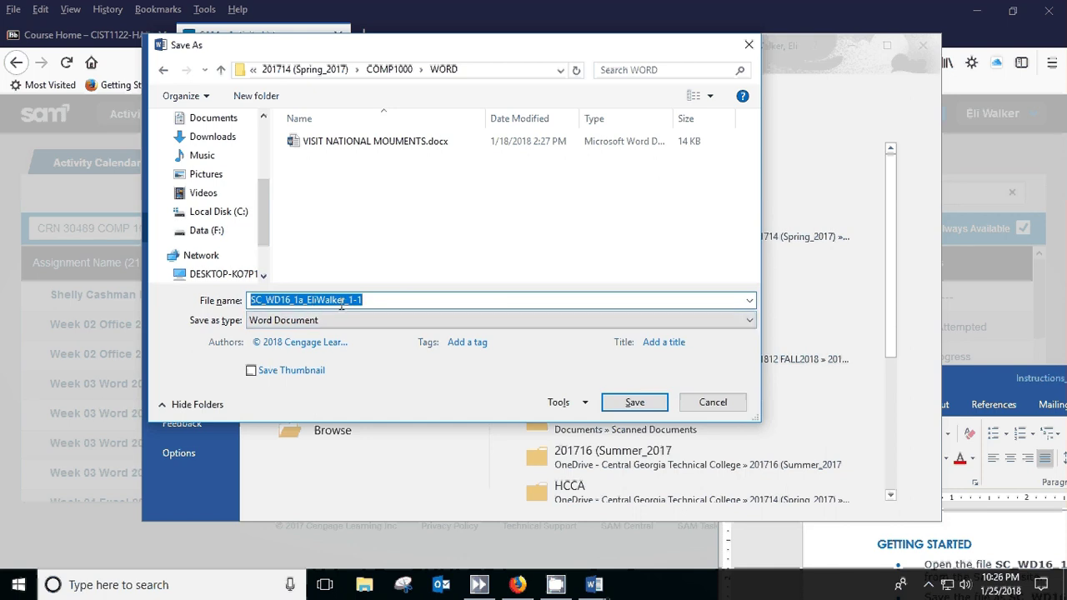
left_click(368, 300)
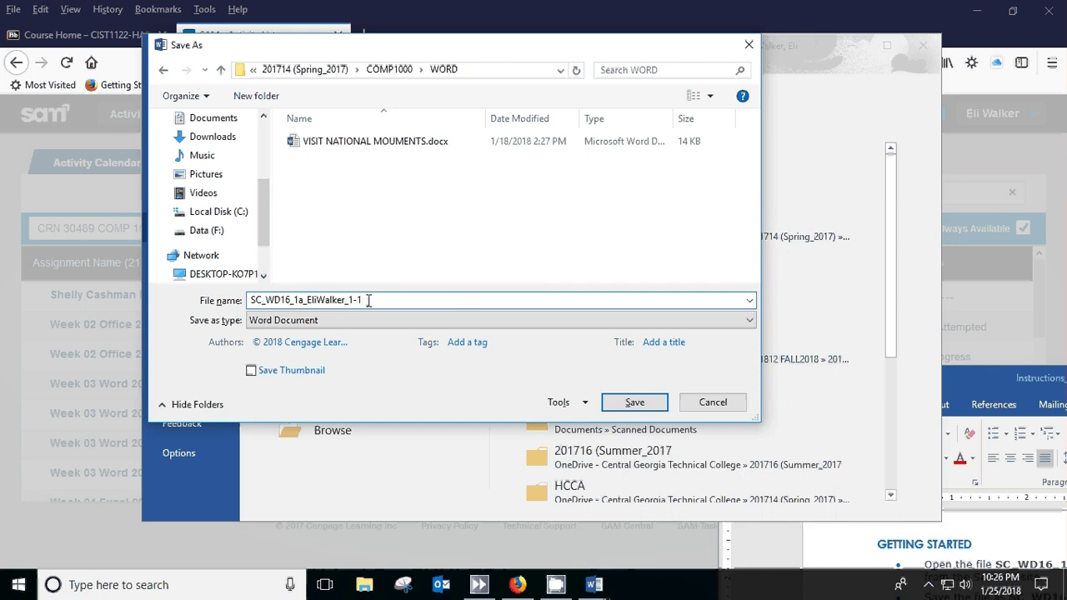
key("BackSpace")
key("BackSpace")
key("BackSpace")
type("2")
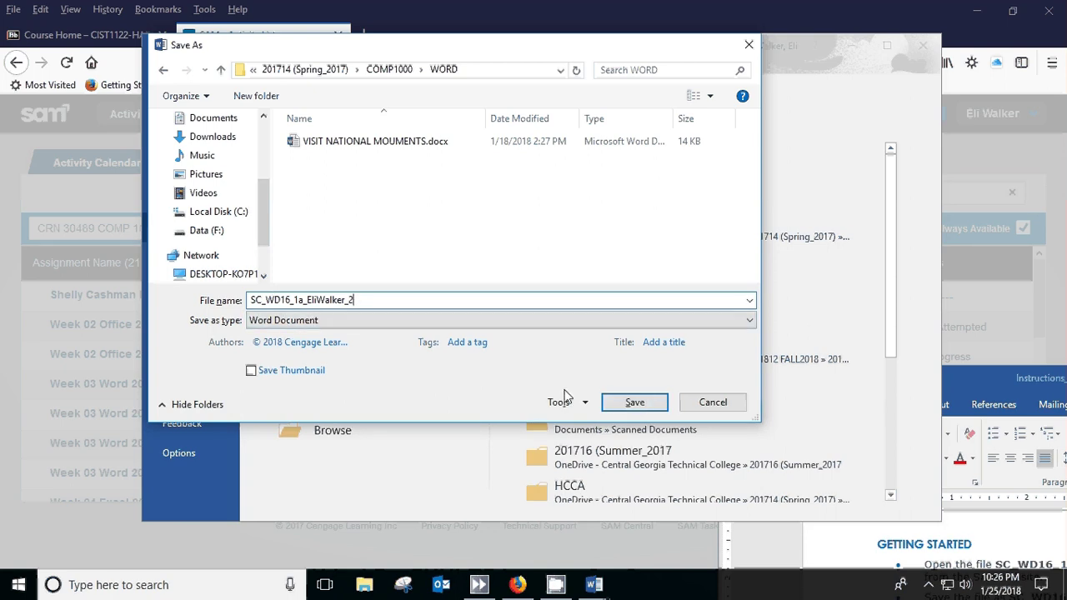
left_click(648, 407)
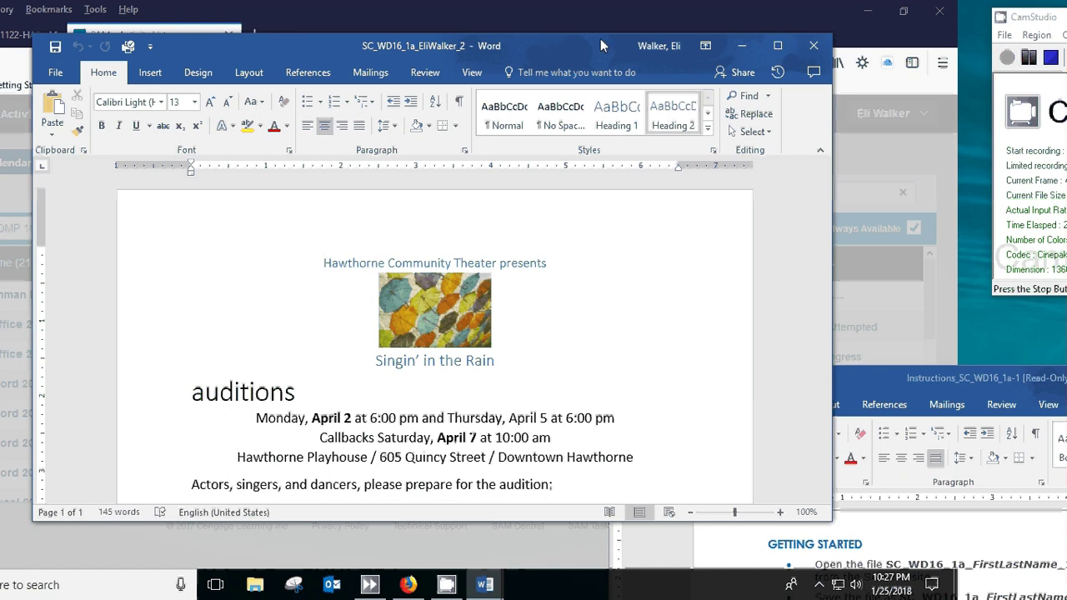
left_click_drag(600, 39, 530, 50)
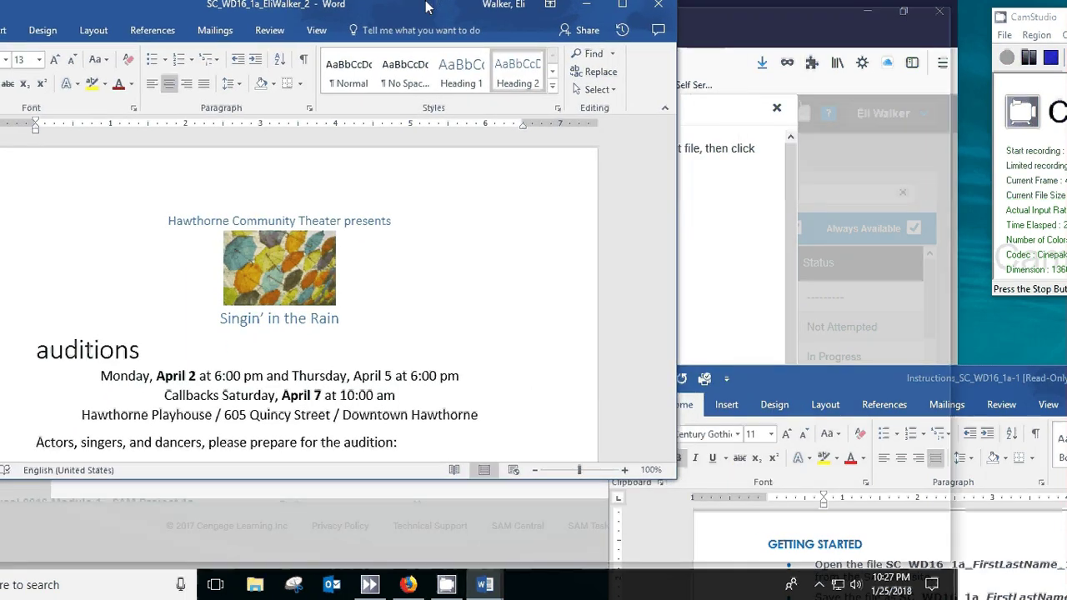
double_click(421, 7)
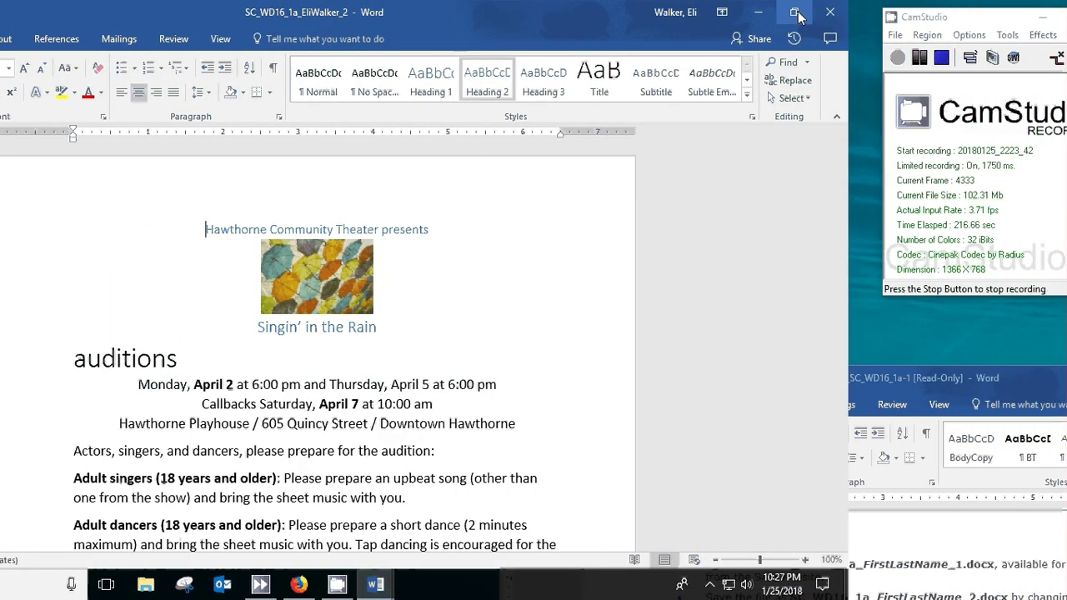
left_click(795, 13)
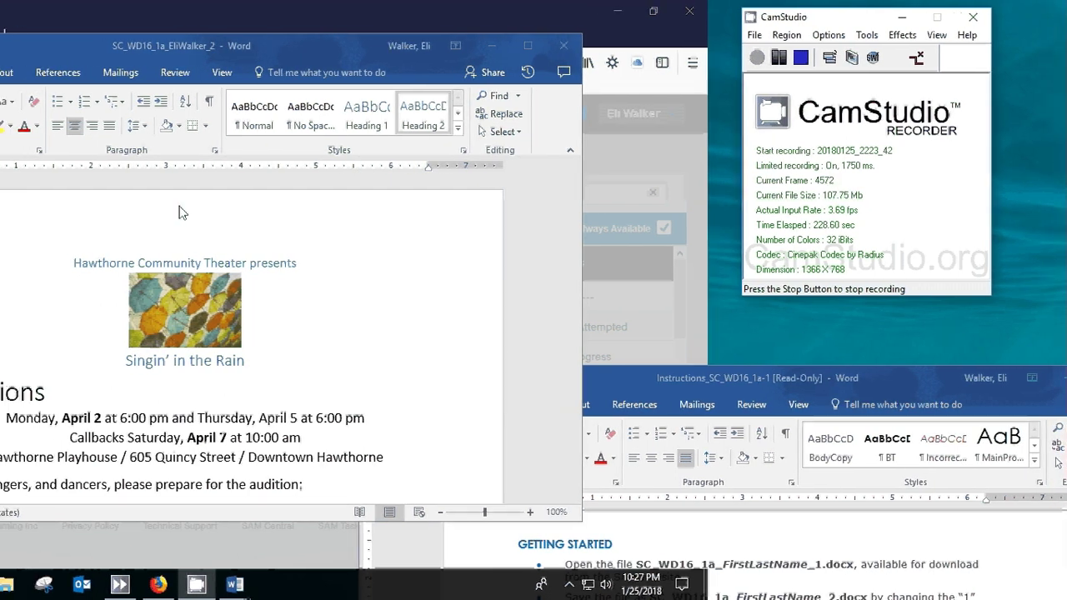
- Arrange the two documents side by side, with the flyer on the left half and the instructions on the right half
left_click_drag(280, 42, 145, 13)
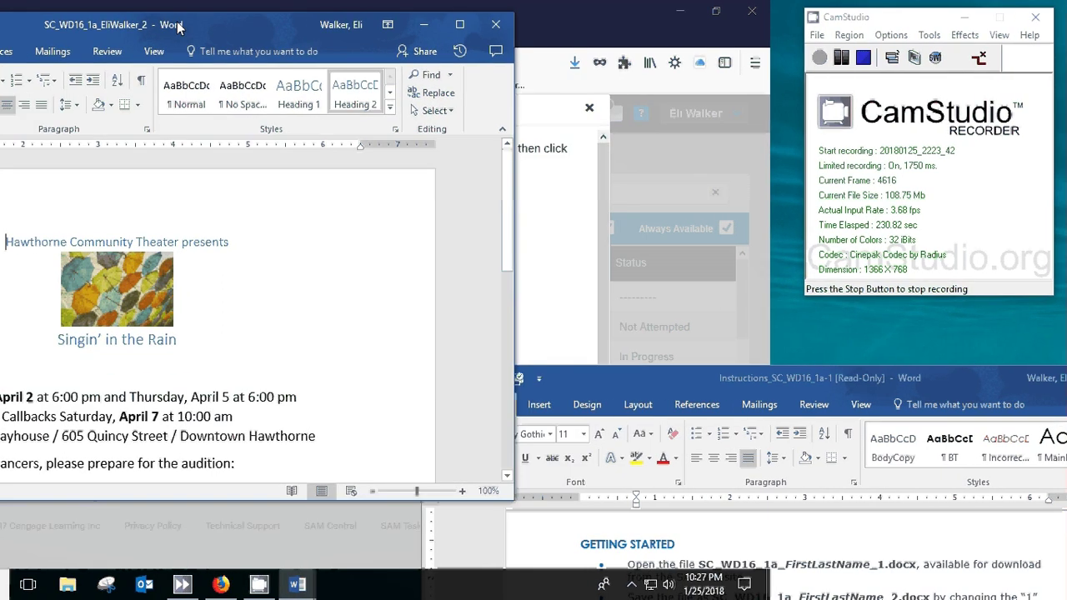
left_click_drag(711, 380, 356, 20)
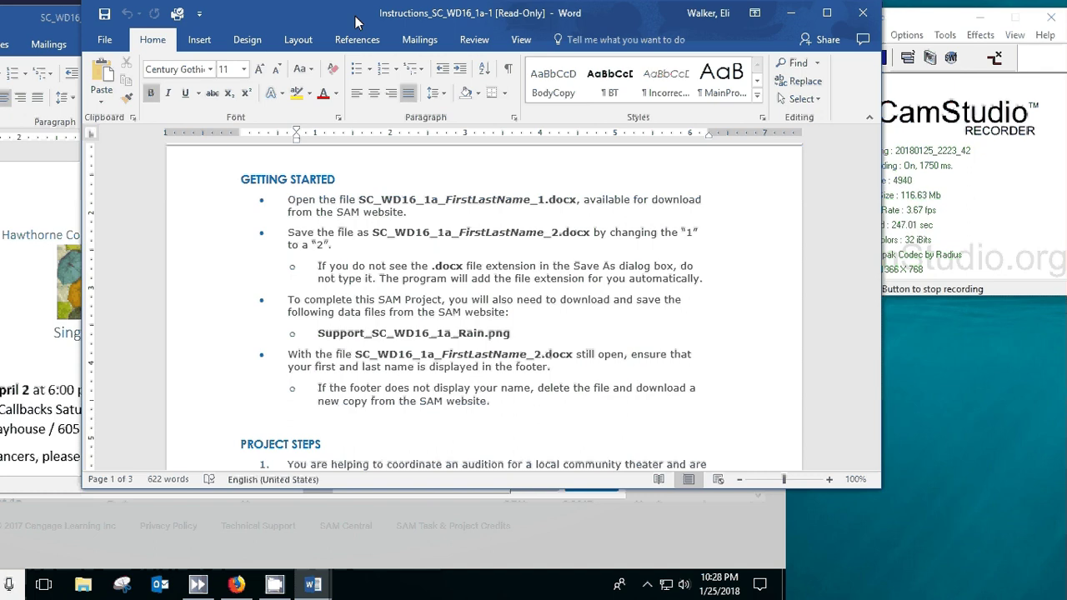
key("super+Right")
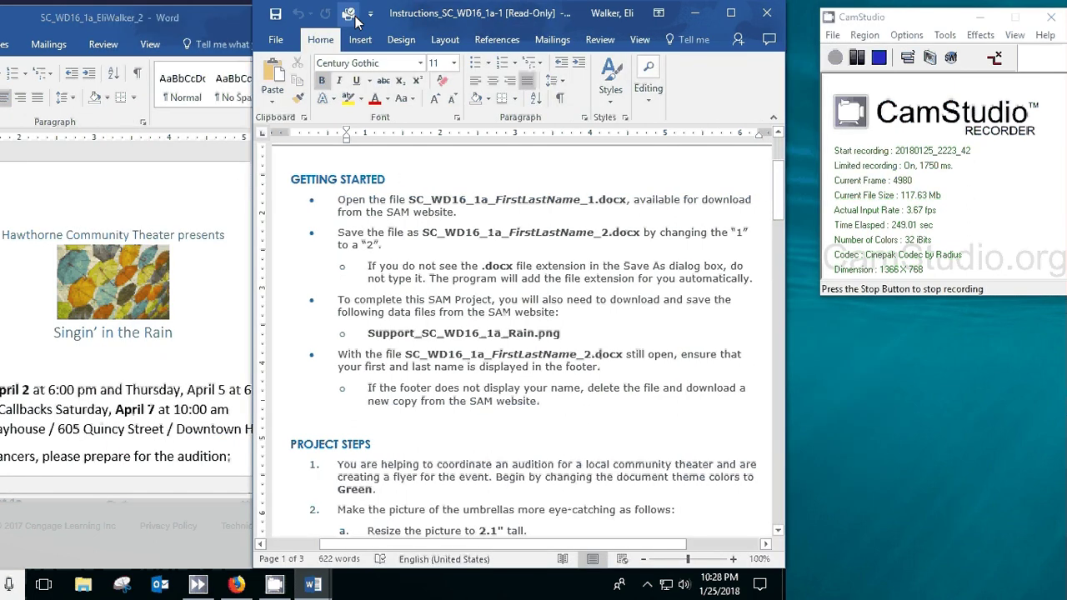
left_click(104, 13)
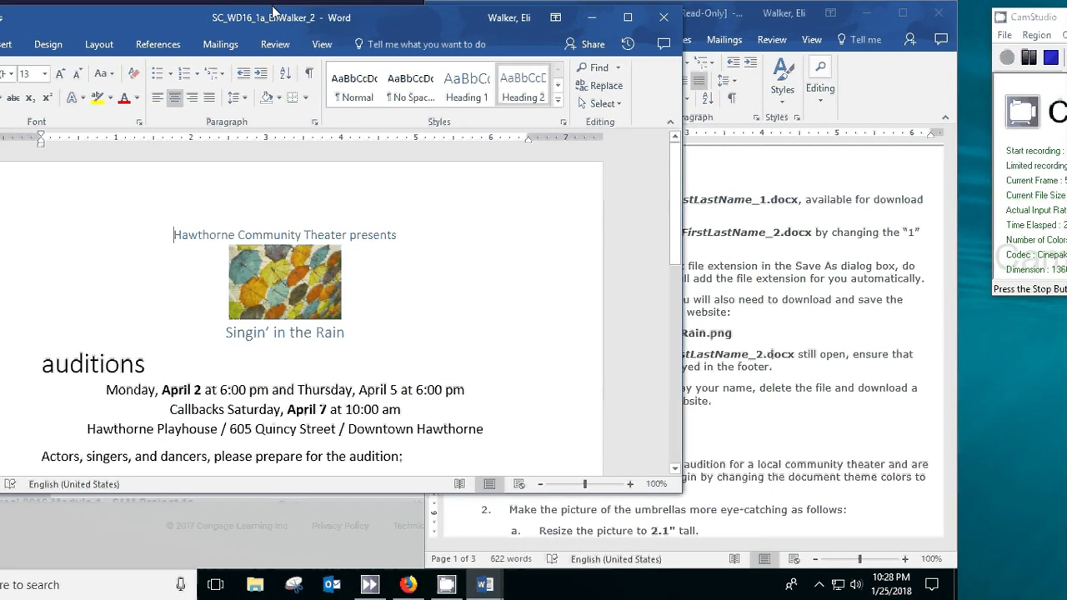
key("super")
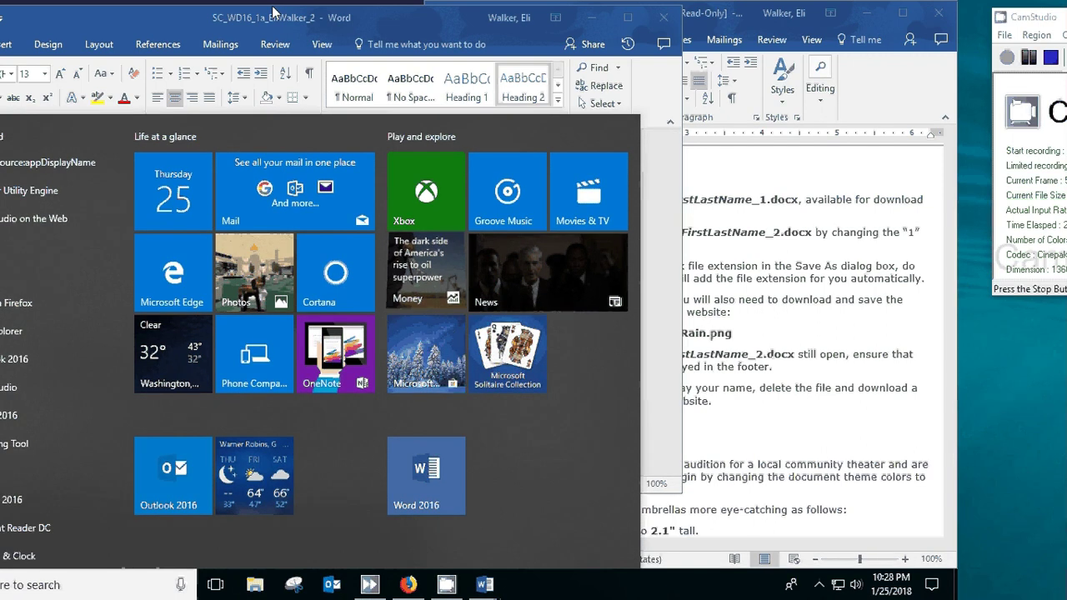
key("super")
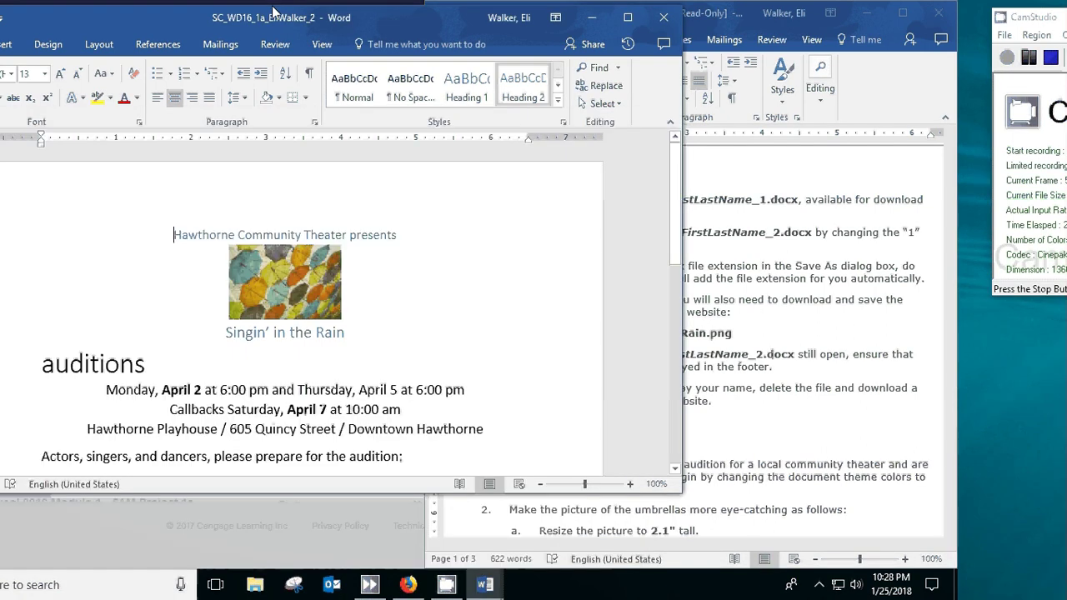
key("super+Left")
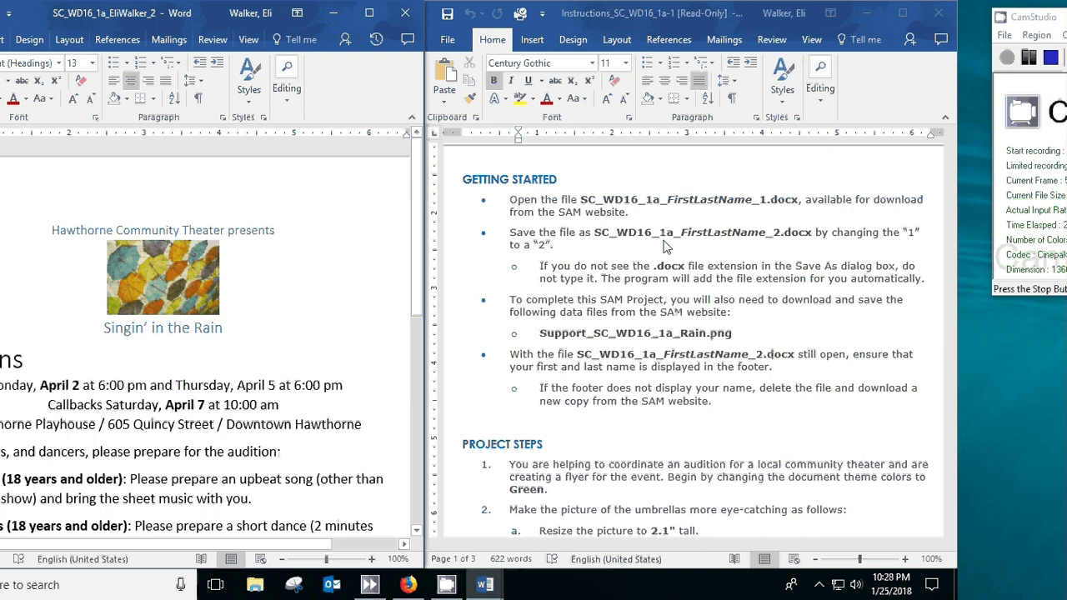
- Rearrange the two documents side by side, with the instructions on the left half and the flyer on the right half
double_click(740, 13)
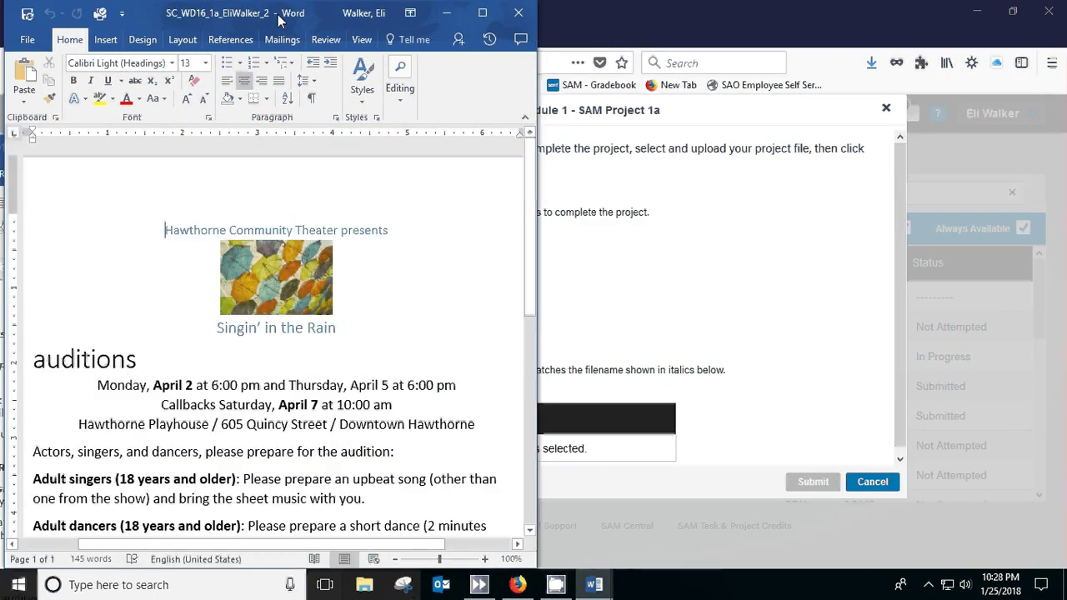
left_click_drag(279, 21, 576, 6)
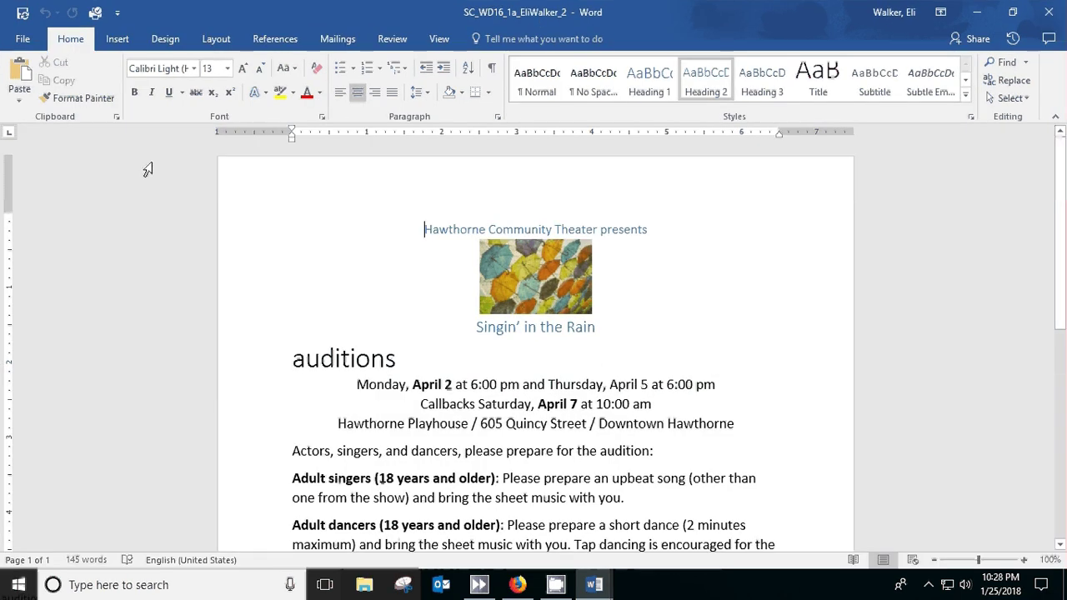
key("super+Right")
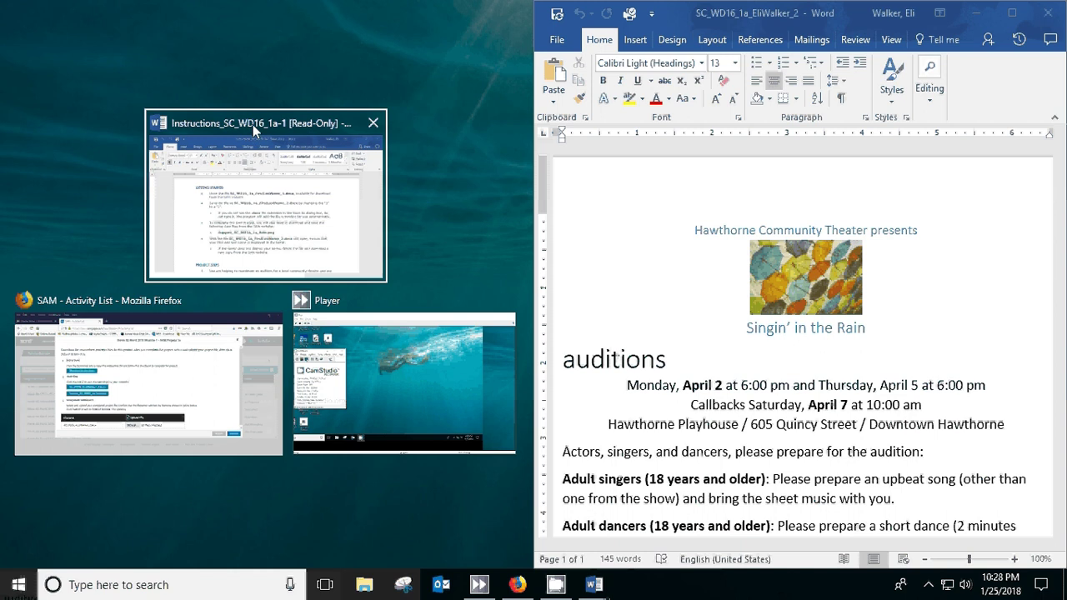
left_click(324, 139)
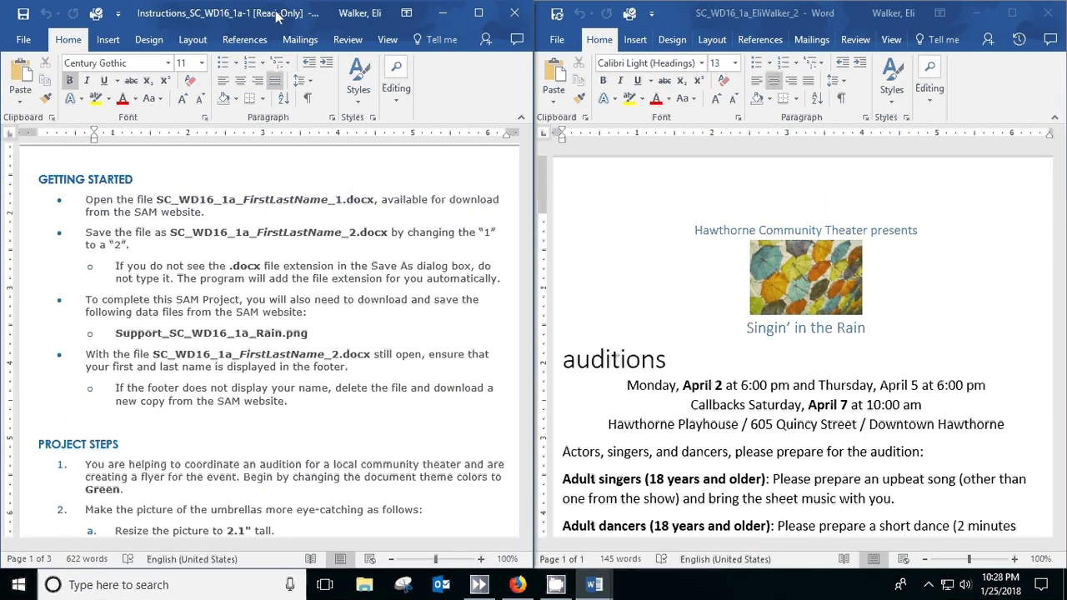
- Move the instructions aside, save Support_SC_WD16_1a_Rain.png from the project's start files, and check it in the browser's download list
left_click_drag(296, 21, 787, 58)
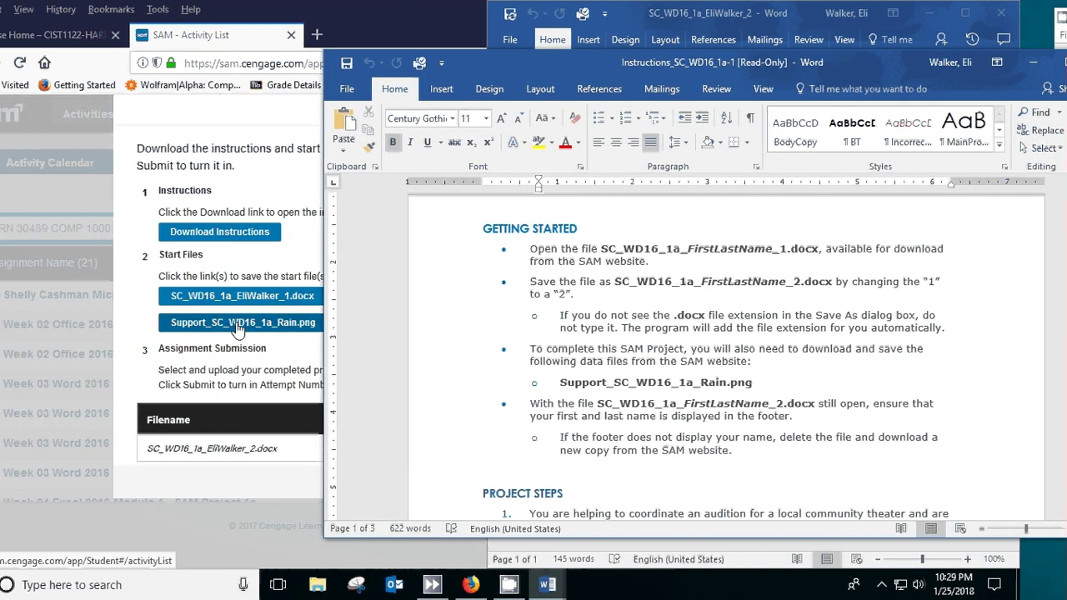
left_click(253, 325)
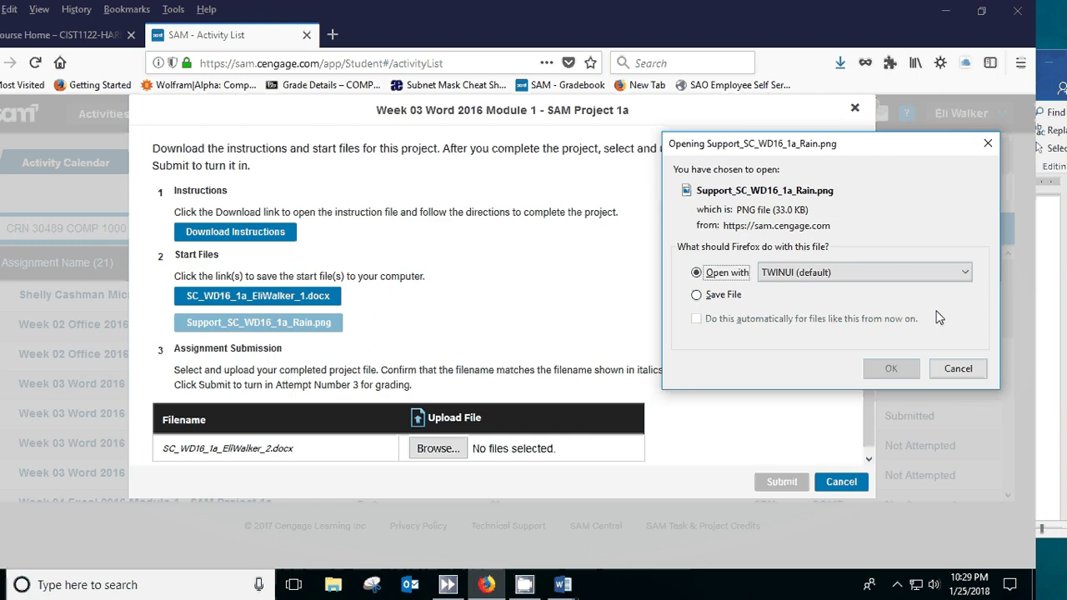
left_click(682, 296)
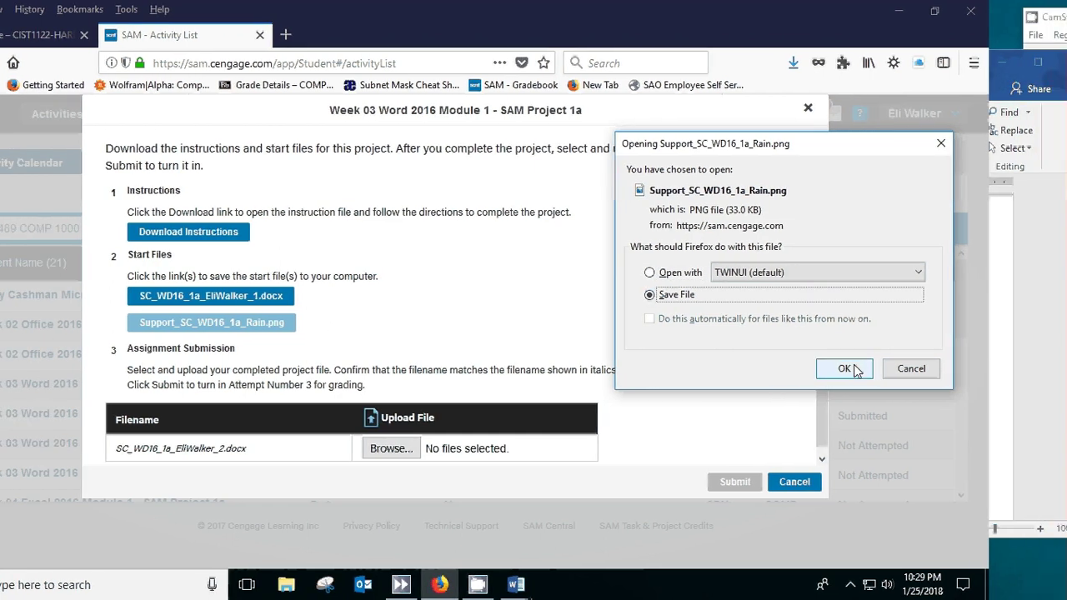
left_click(854, 370)
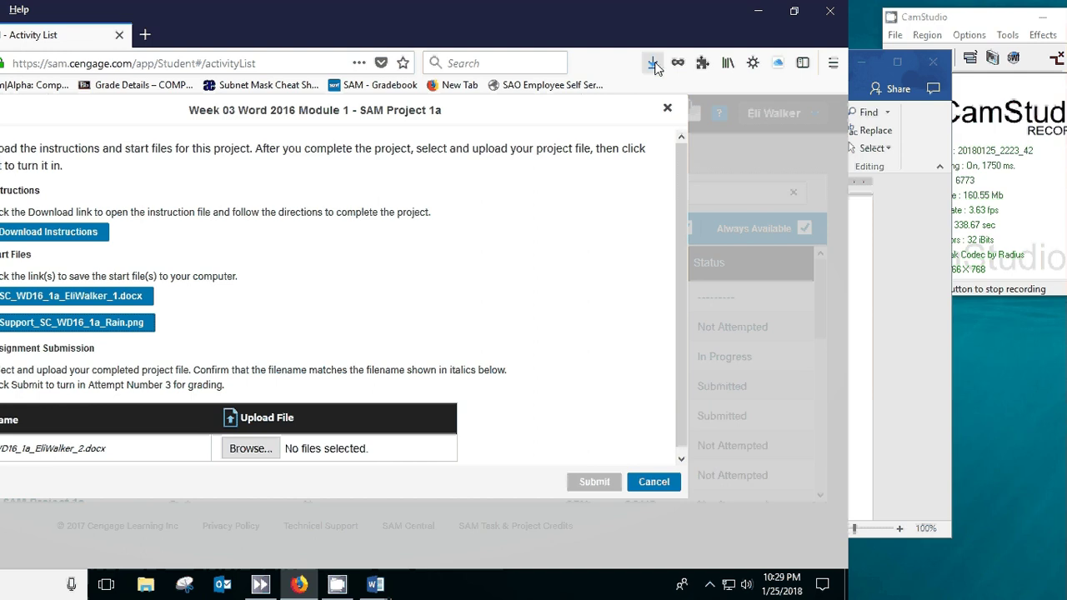
left_click(653, 64)
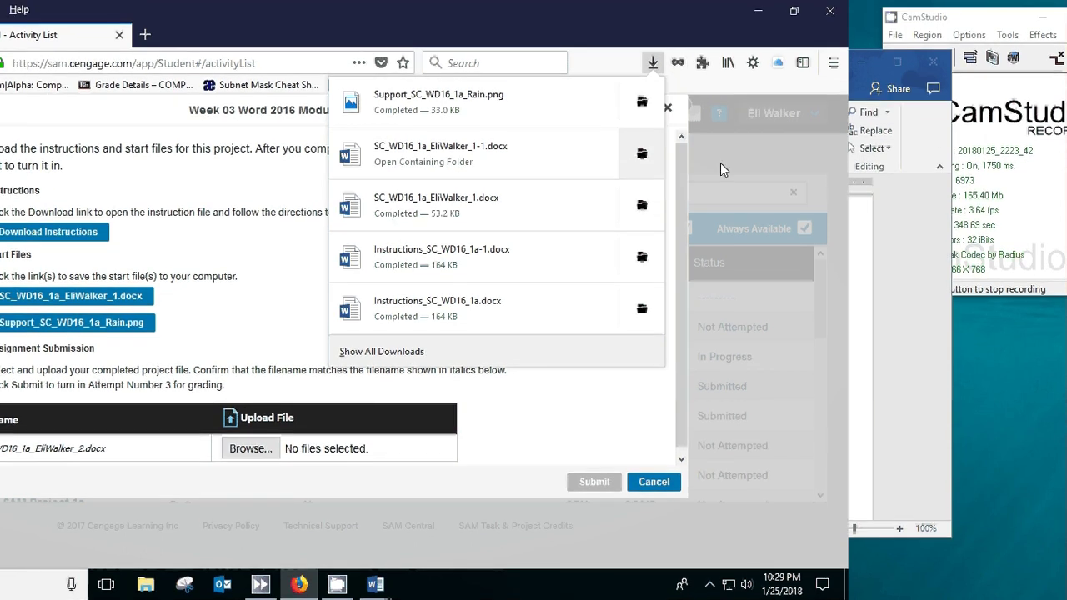
left_click(744, 155)
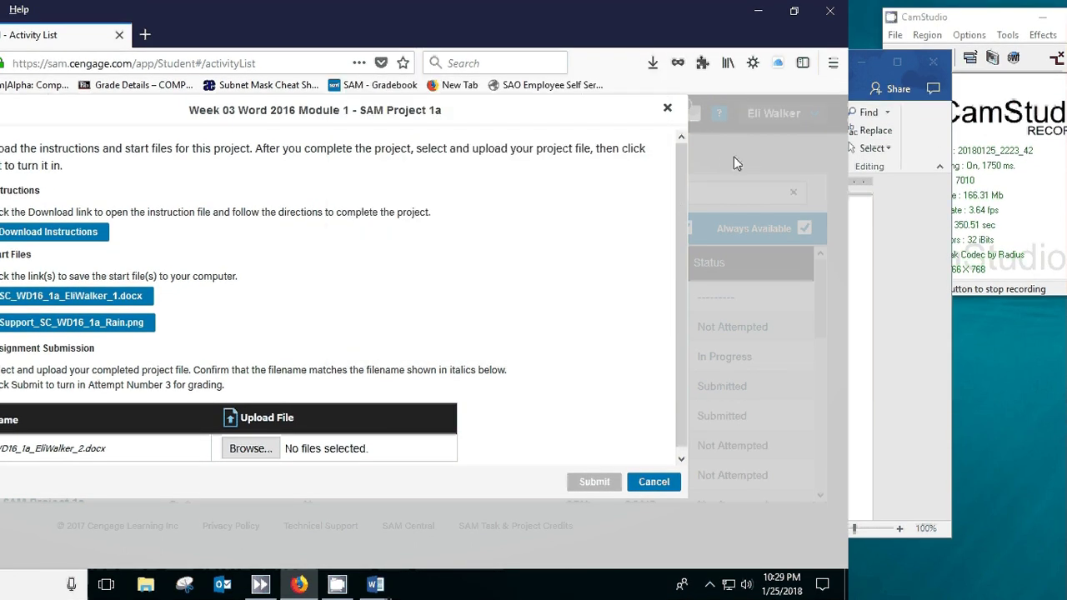
- Minimize the browser, highlight the instruction about the name missing from the footer, and move the instructions window off the flyer
left_click(758, 10)
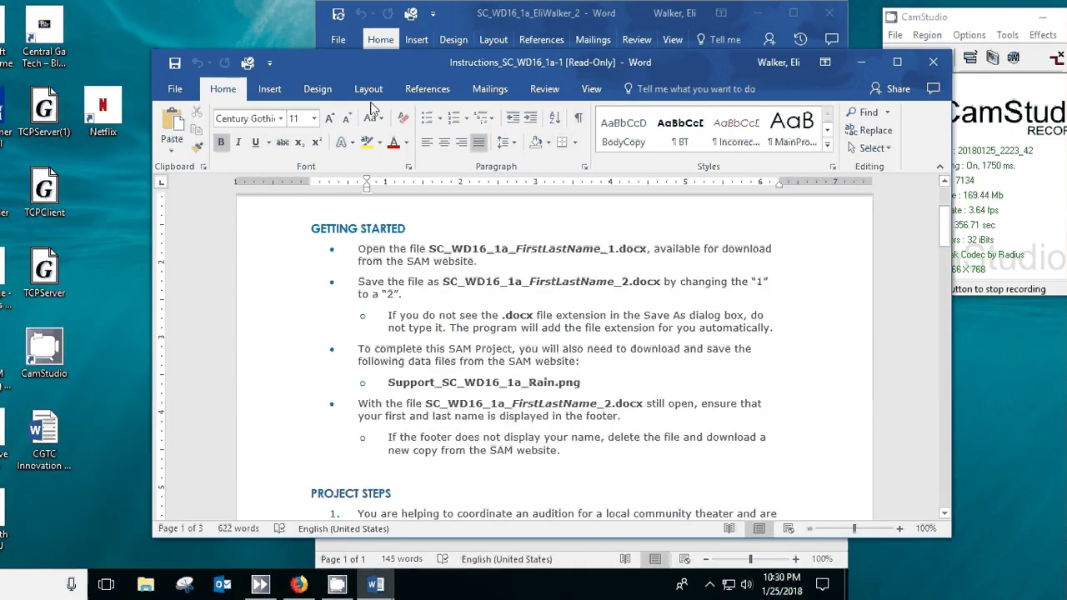
left_click_drag(393, 56, 1066, 108)
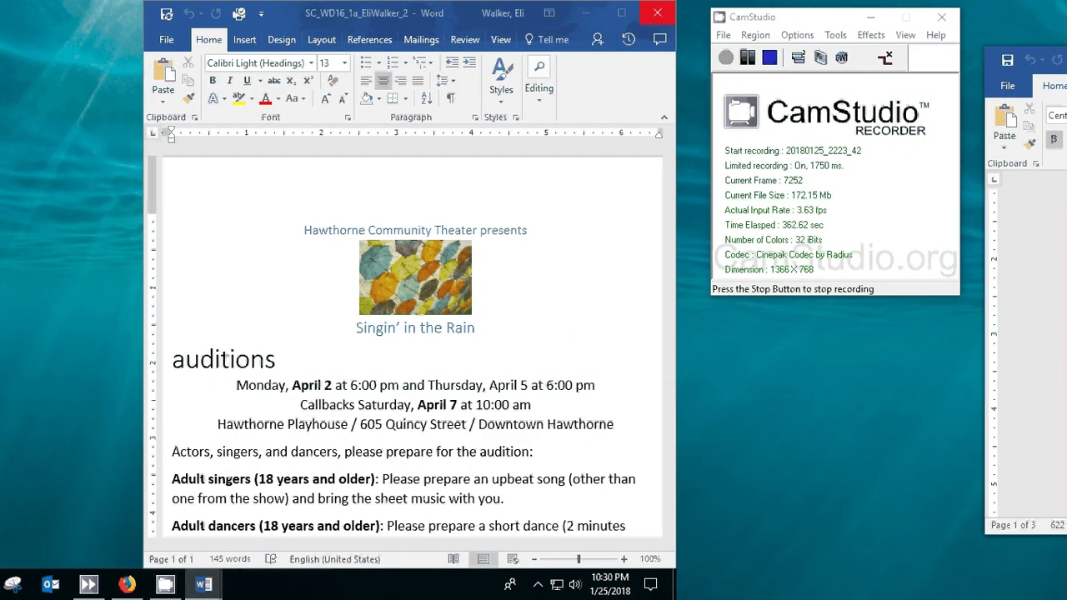
left_click_drag(1066, 60, 0, 20)
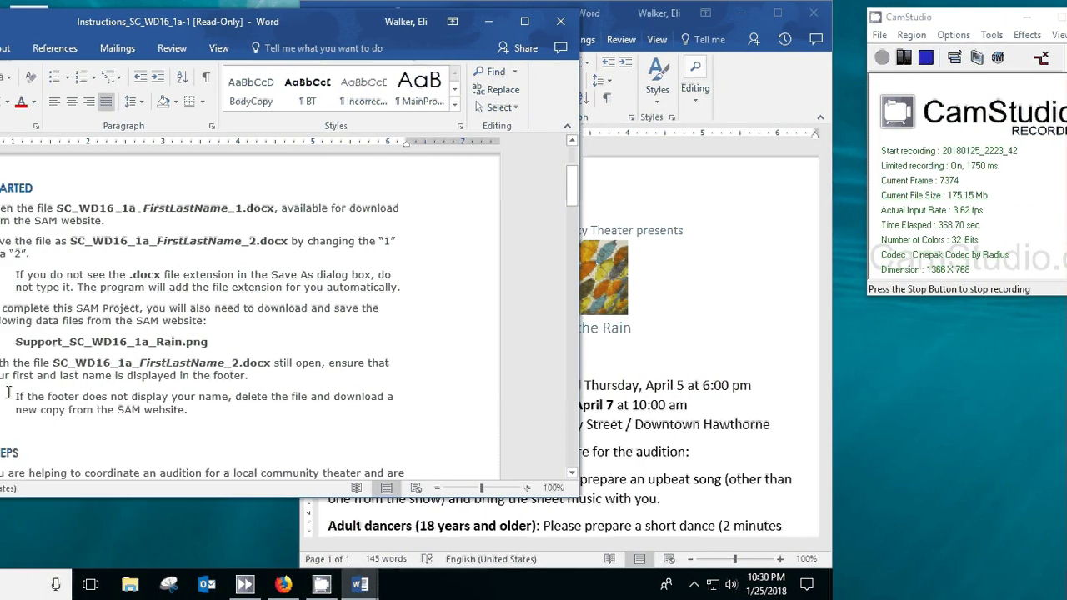
triple_click(154, 410)
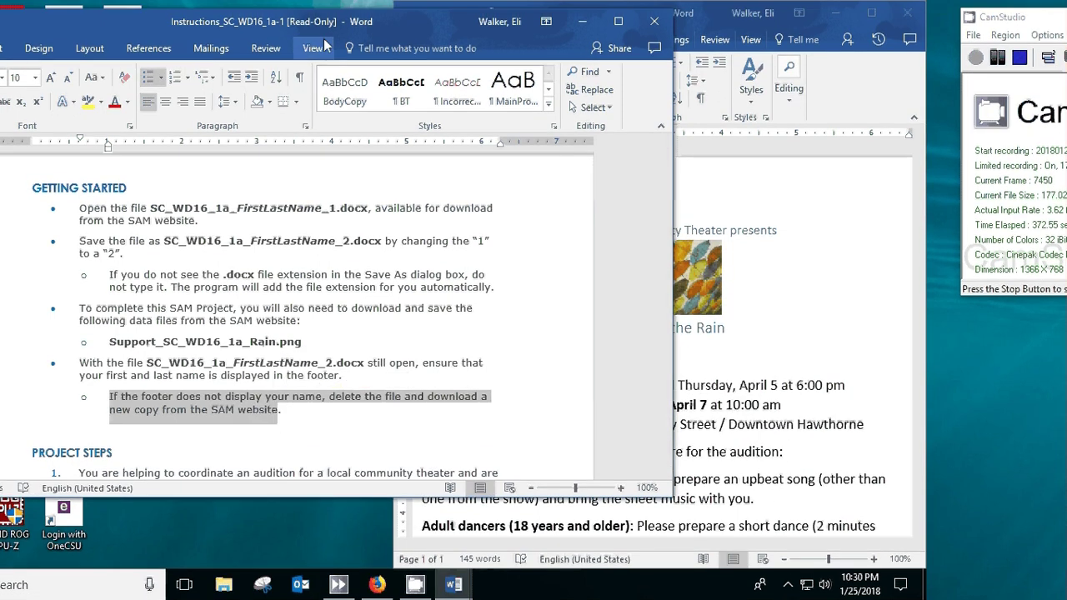
left_click(582, 21)
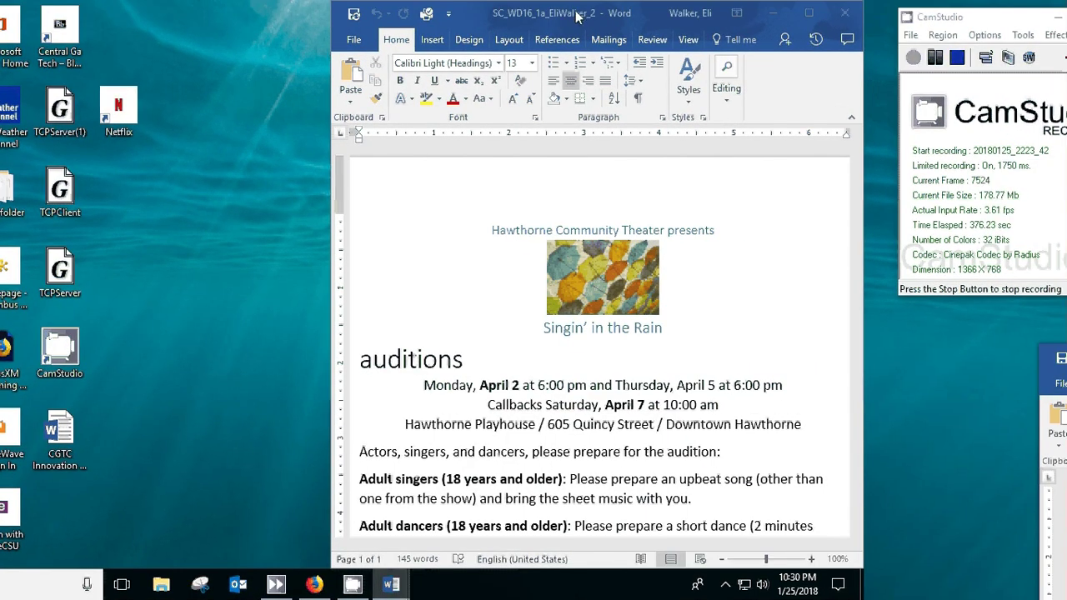
- Maximize the flyer's window and check the name in the footer at the end of the page
left_click_drag(577, 16, 138, 40)
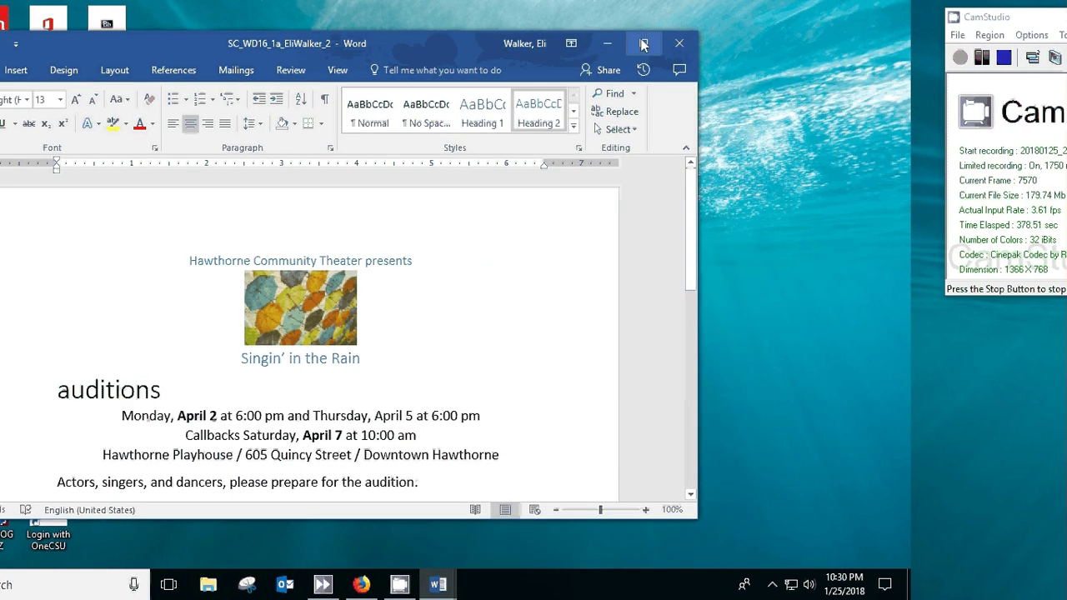
left_click(643, 45)
scroll(564, 333, "down", 6)
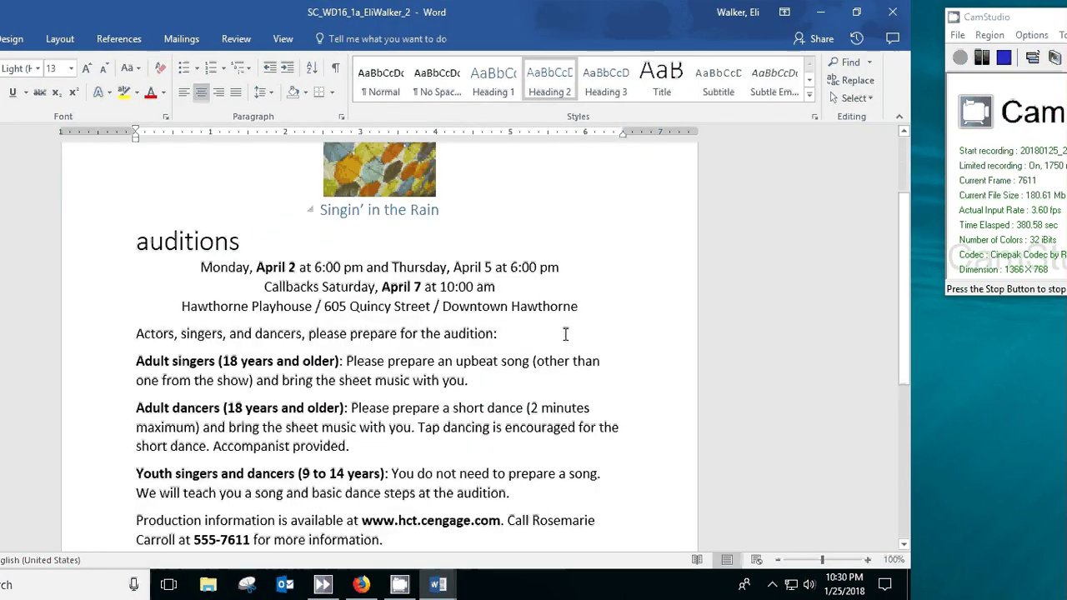
scroll(565, 333, "down", 1)
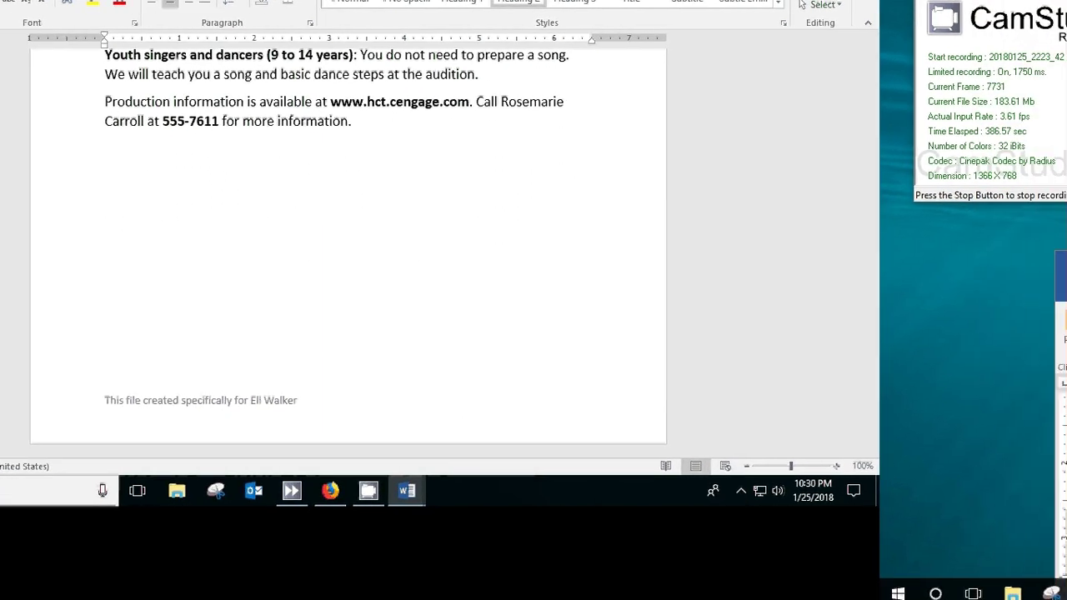
- Maximize the instructions on the second monitor and return to the beginning of the flyer
key("super+Up")
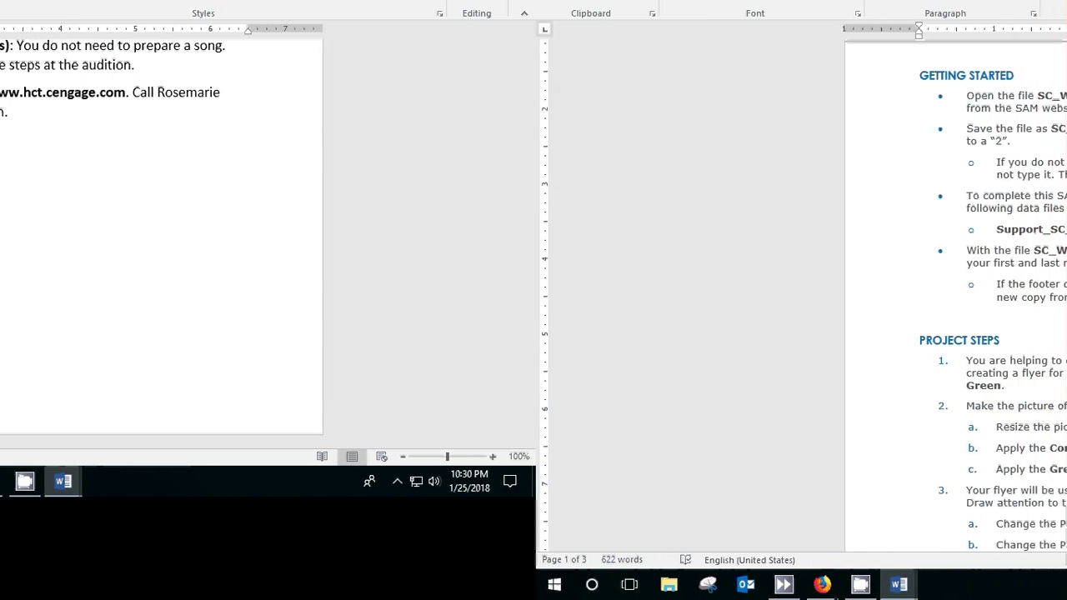
scroll(184, 325, "up", 6)
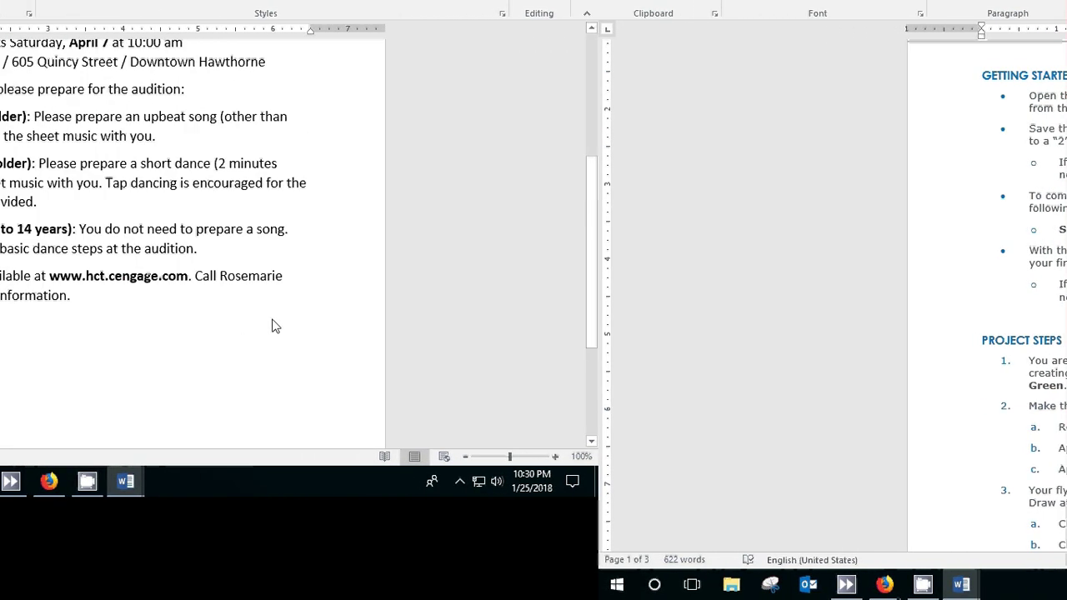
scroll(279, 328, "up", 3)
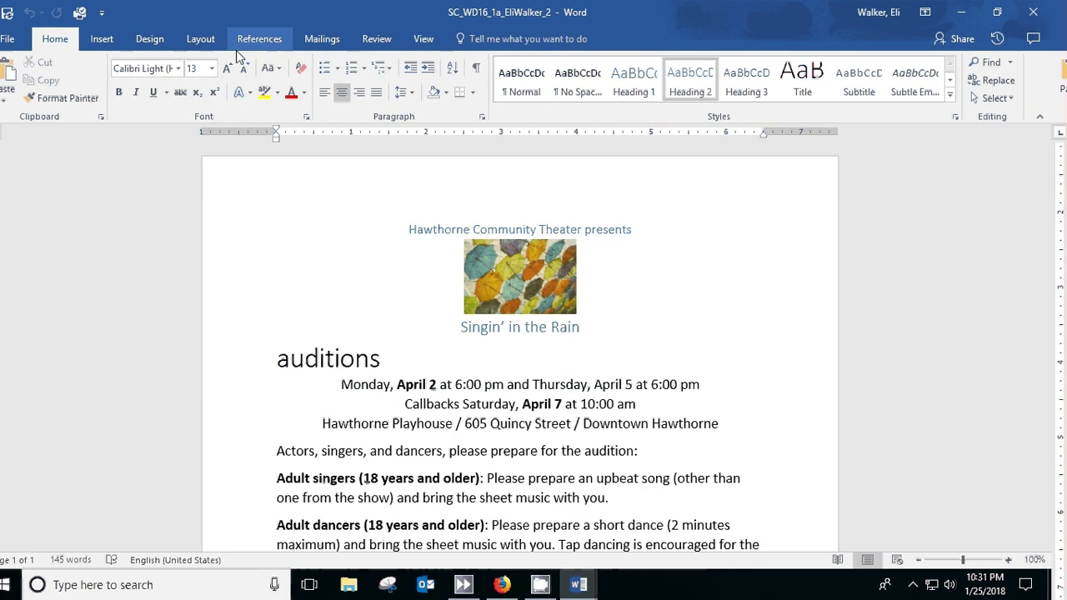
- Change the flyer's theme colors to Green
left_click(440, 39)
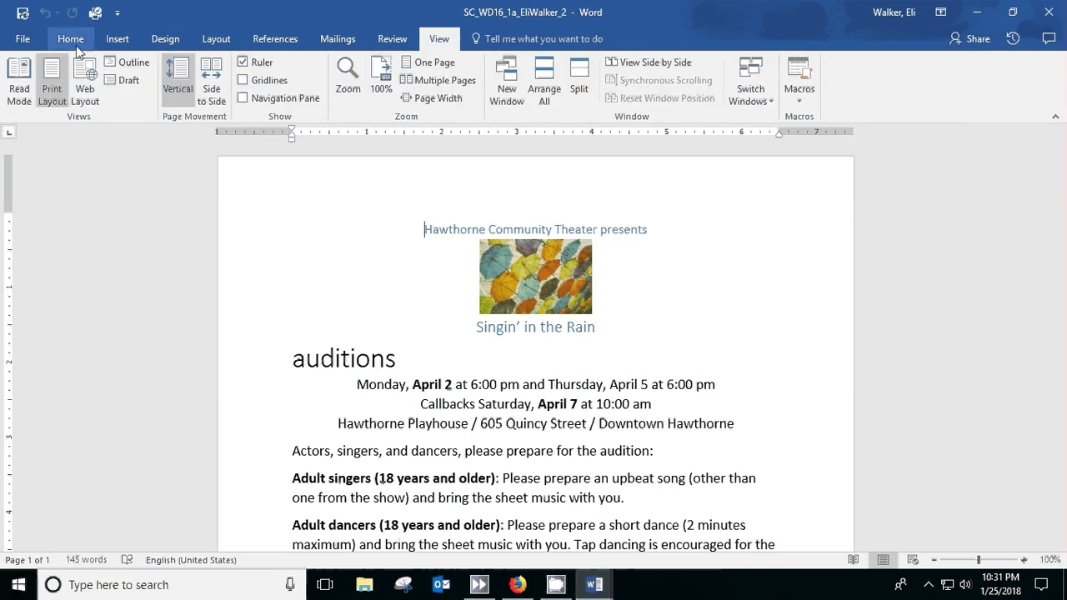
left_click(166, 39)
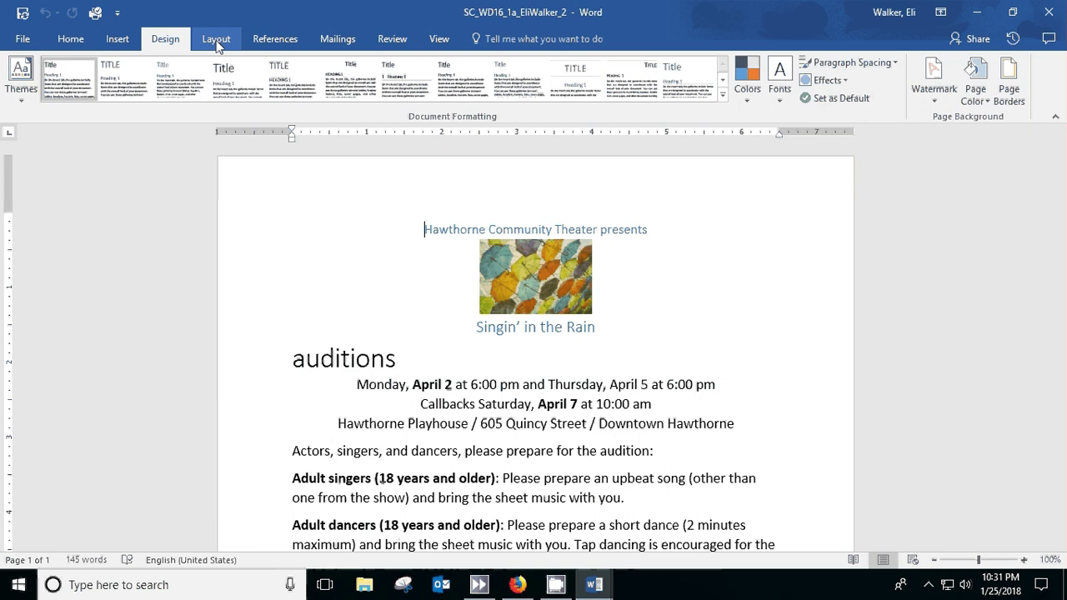
left_click(743, 96)
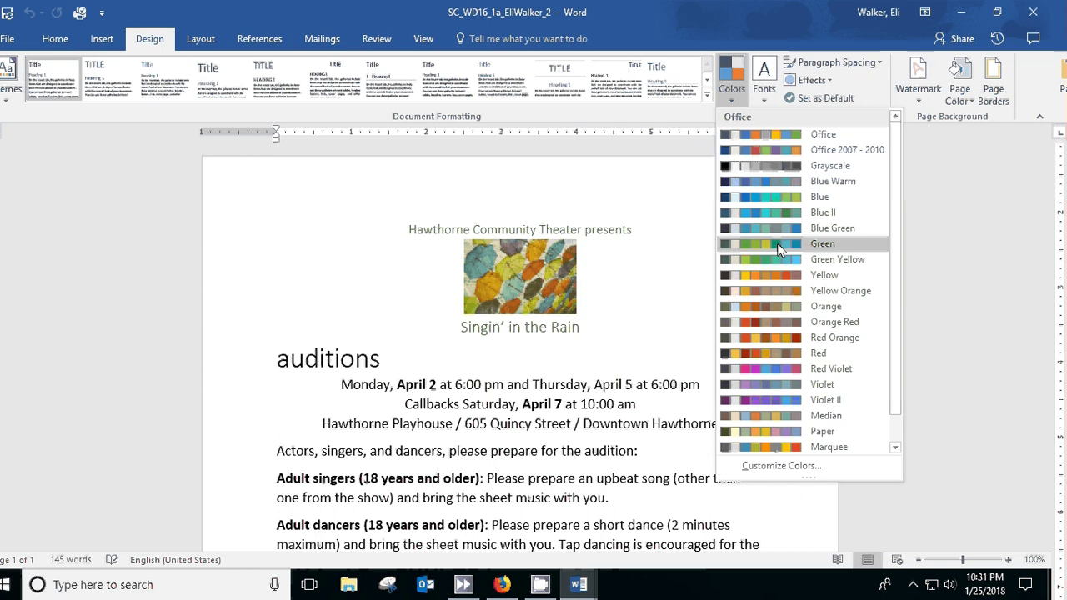
left_click(778, 250)
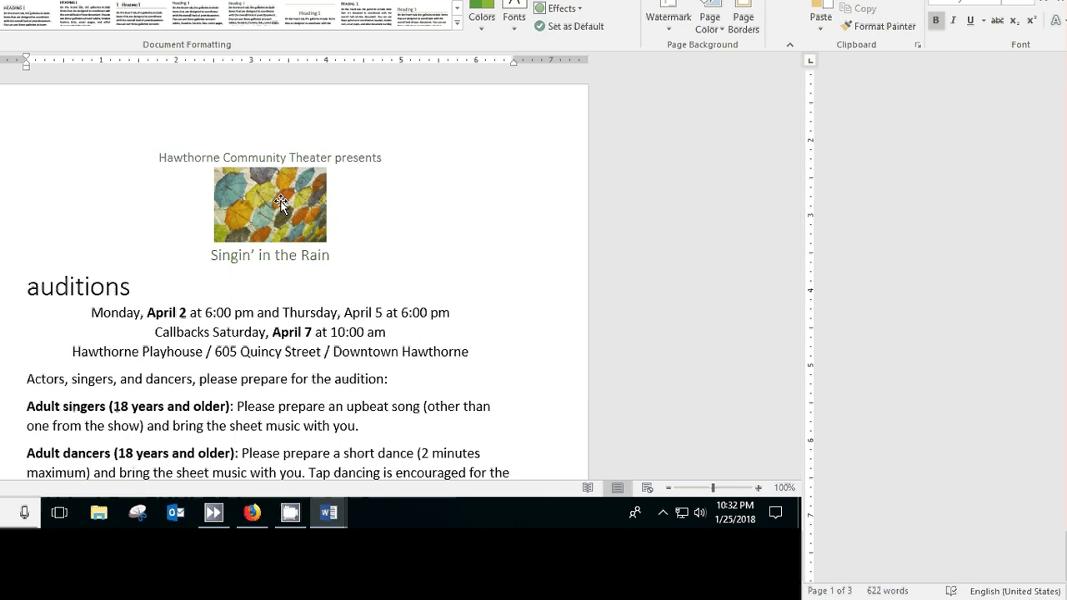
- Enlarge the umbrella picture to a height of 1.5" with its aspect ratio locked
left_click(281, 202)
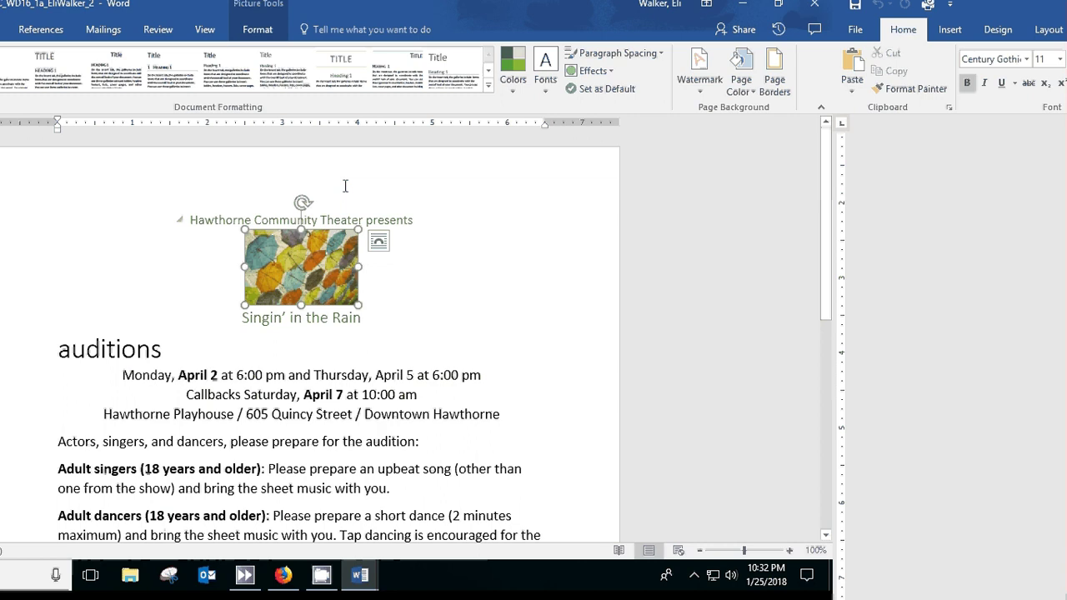
left_click(251, 30)
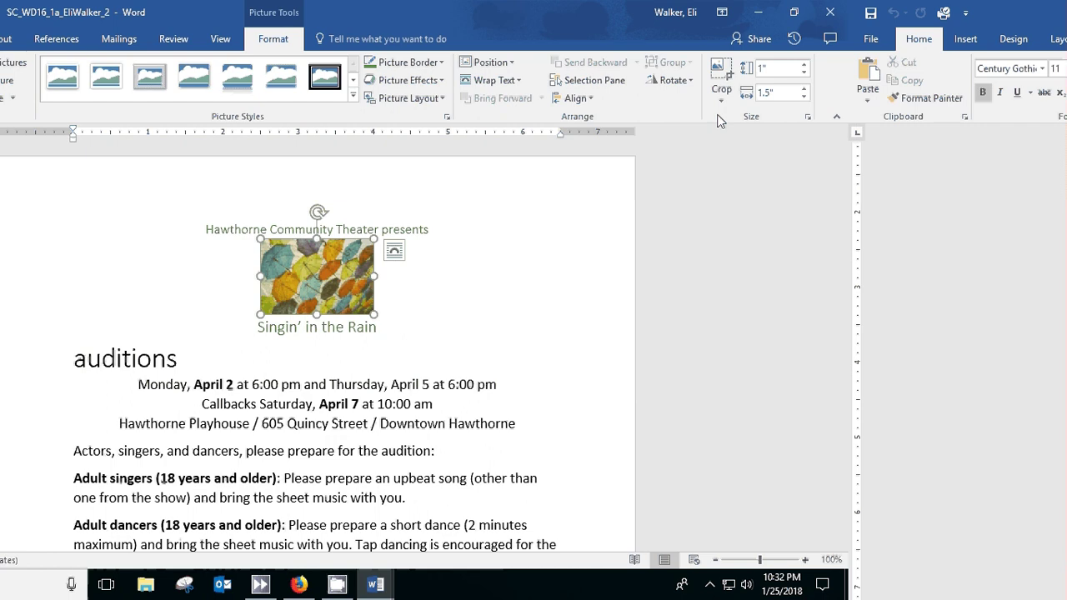
left_click(807, 118)
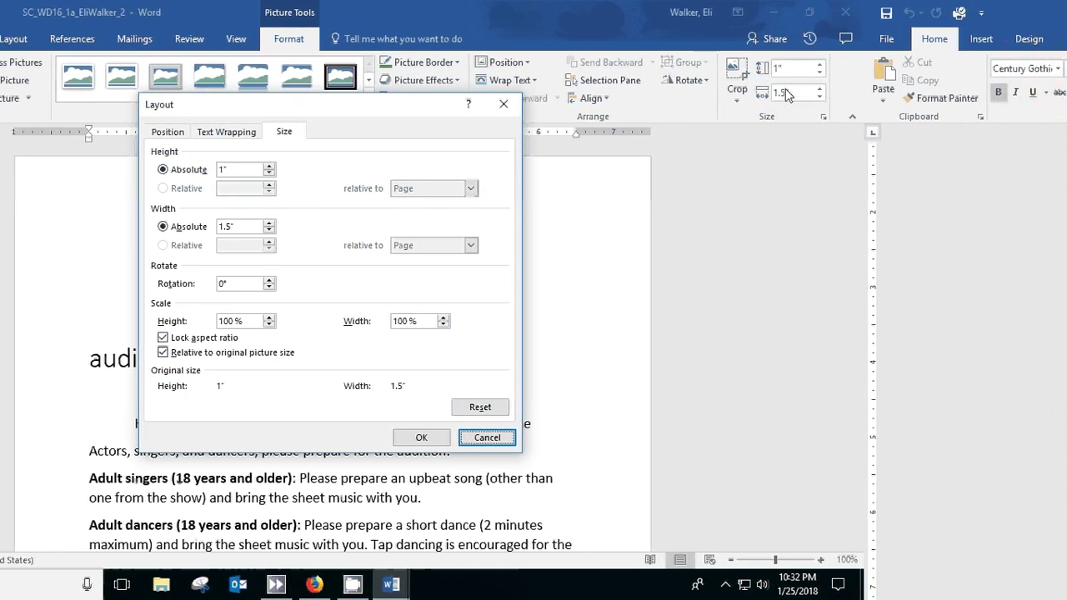
left_click(422, 441)
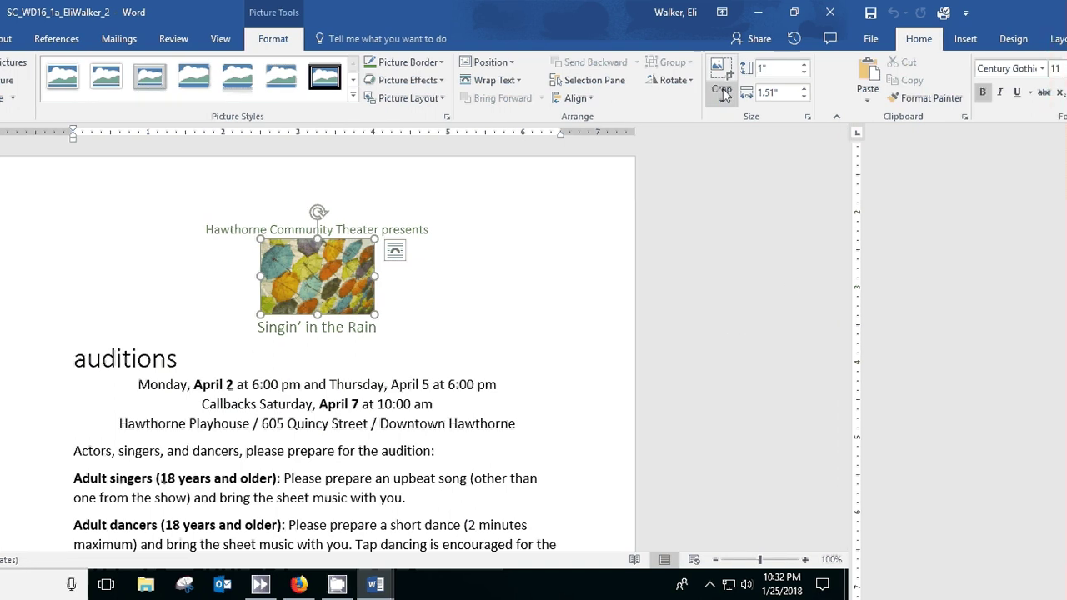
left_click(789, 65)
left_click(788, 65)
left_click(788, 65)
left_click(789, 65)
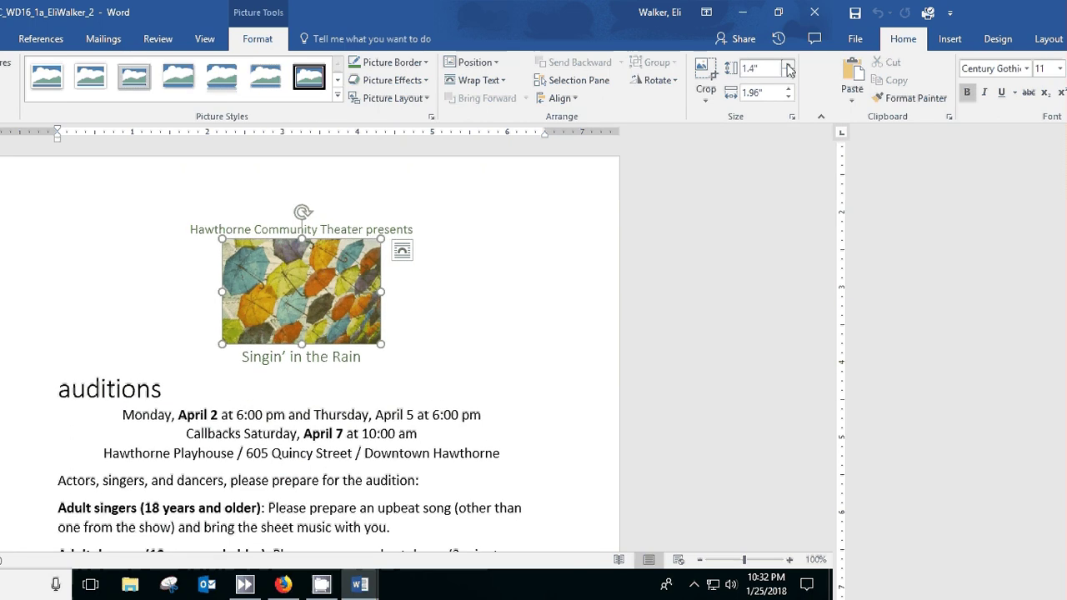
left_click(788, 65)
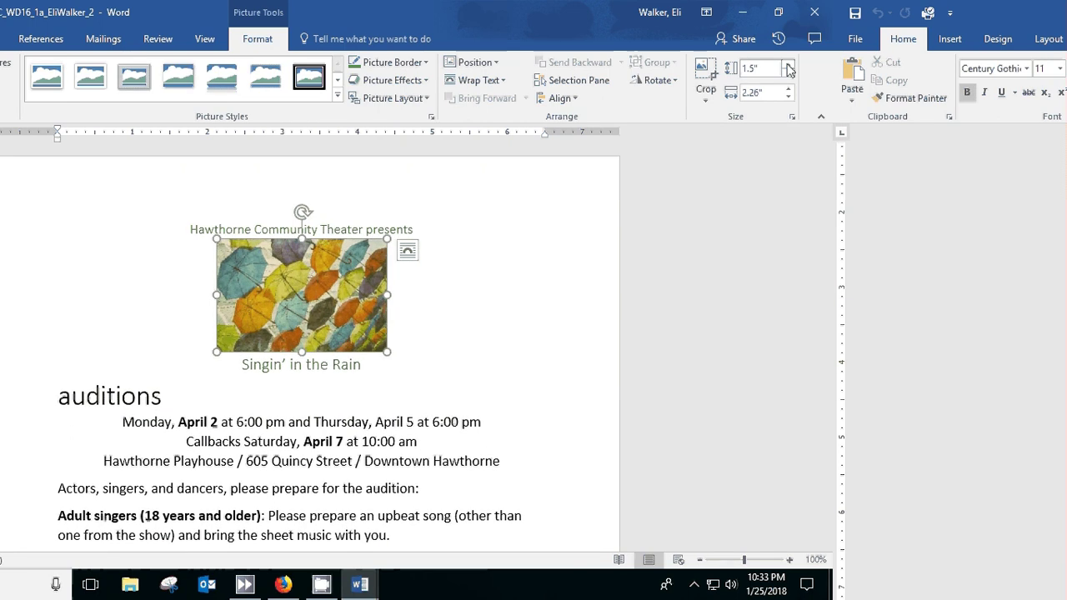
type("2.5")
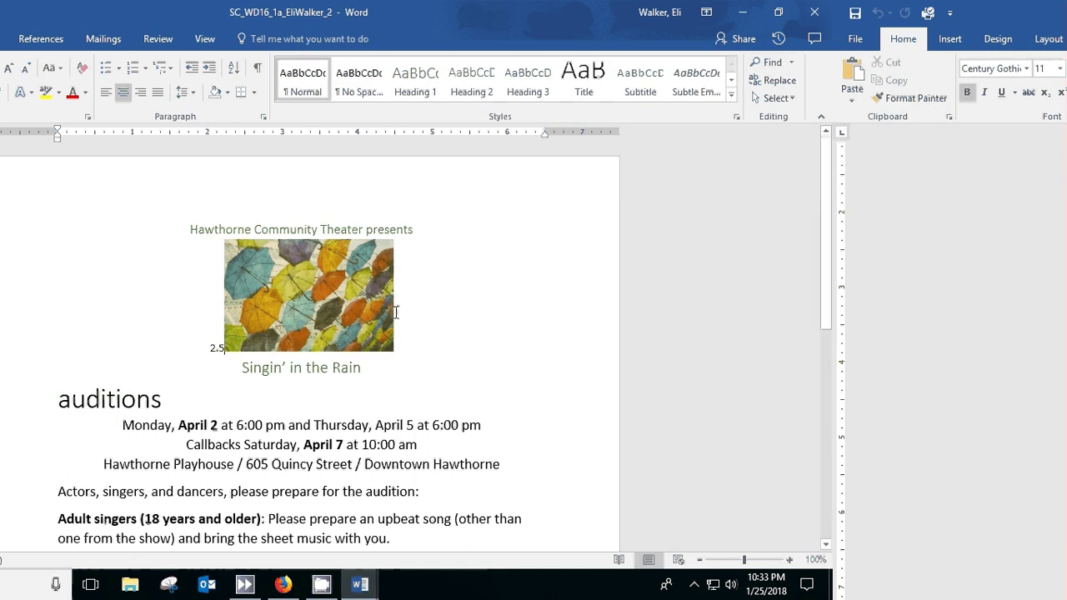
key("BackSpace")
key("BackSpace")
key("BackSpace")
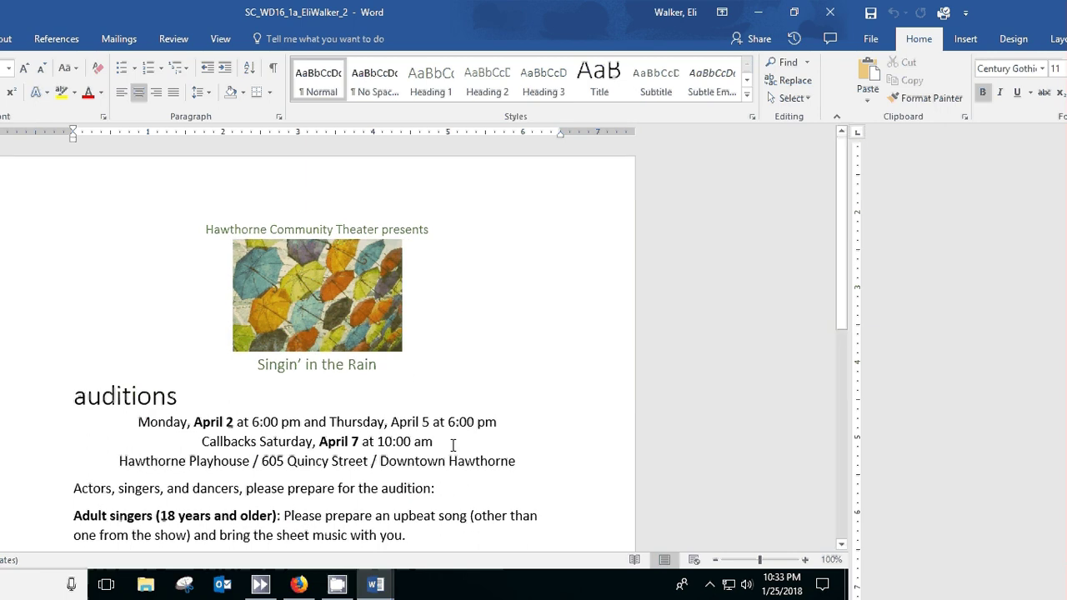
- Set the umbrella picture's height to 2.5"
left_click(323, 277)
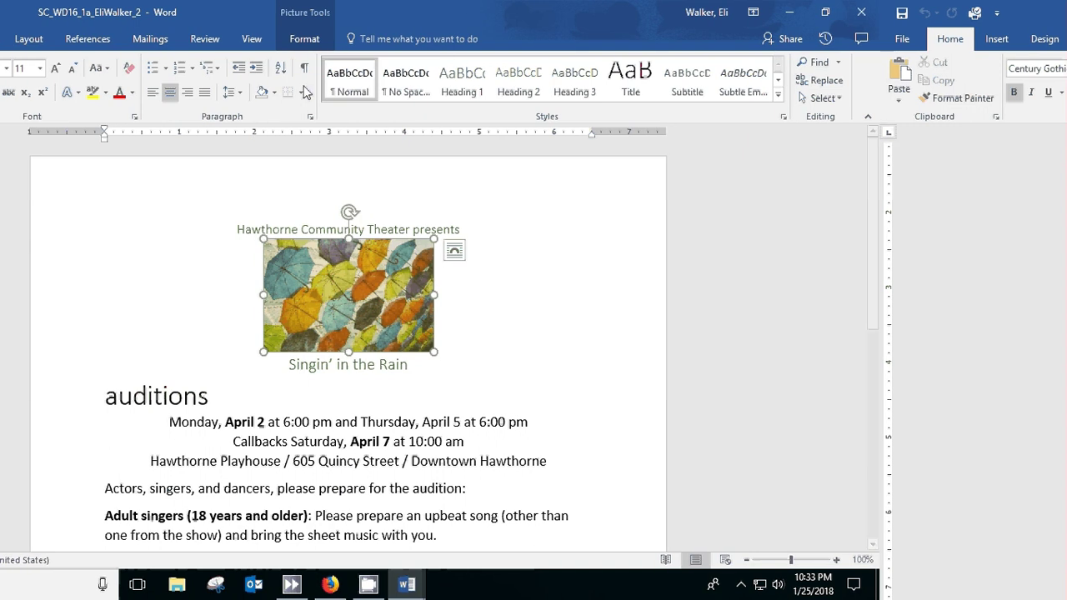
left_click(304, 38)
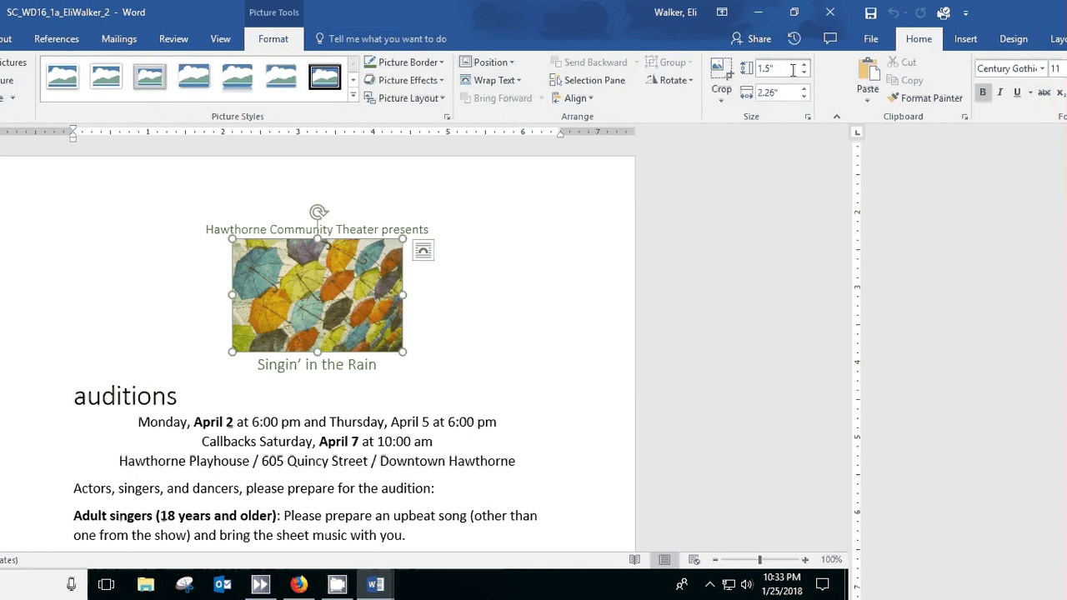
left_click(821, 69)
key("BackSpace")
type("2.5")
key("Return")
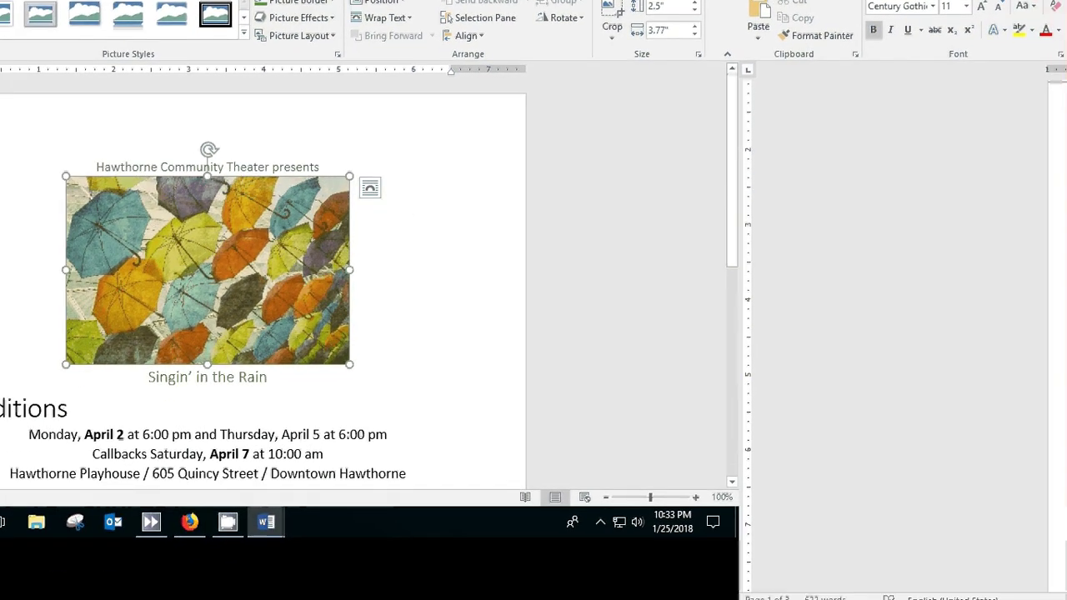
- Set the umbrella picture's height to 2.1" and deselect it
left_click(656, 6)
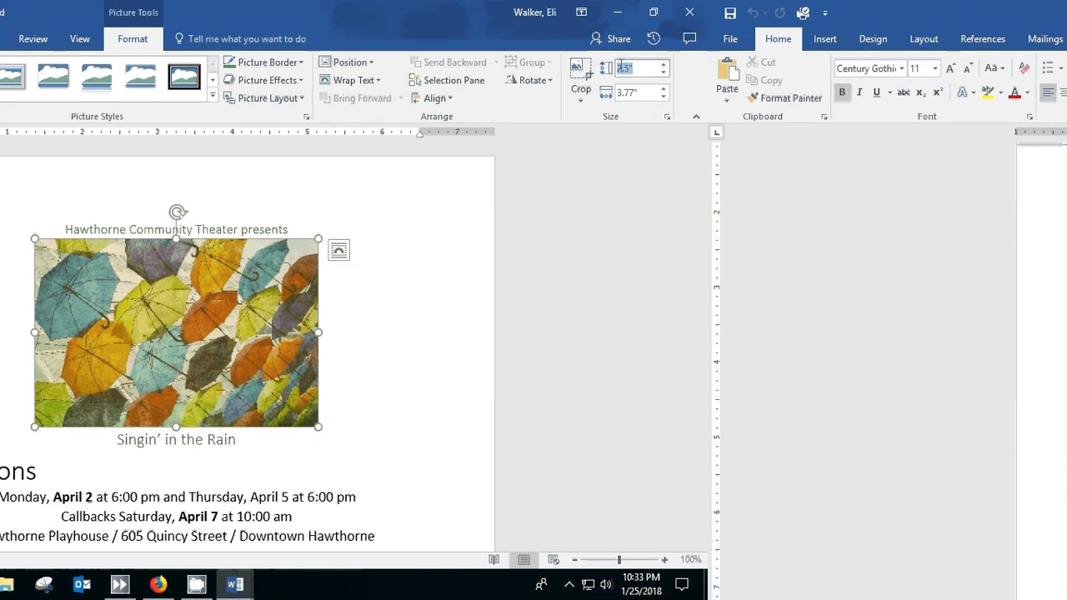
key("Return")
left_click(626, 224)
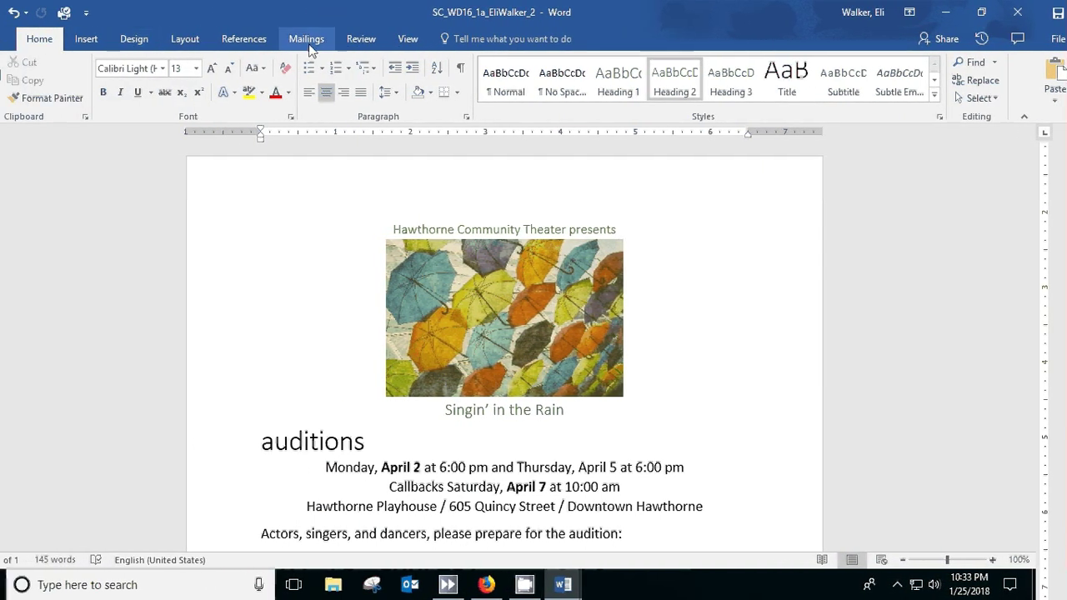
- Apply the Compound Frame, Black picture style to the umbrella picture
left_click(134, 38)
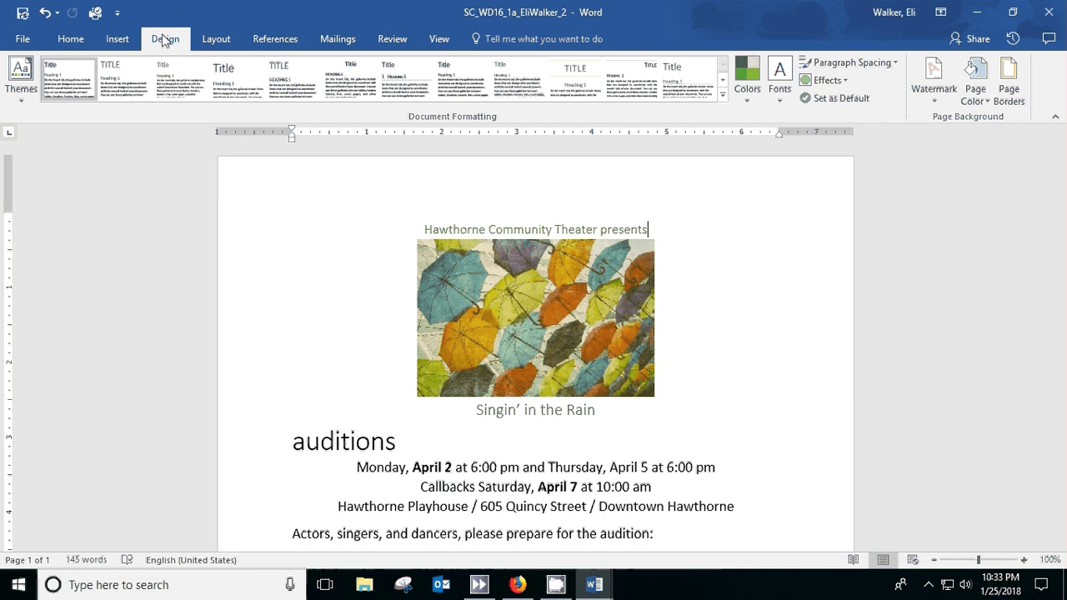
left_click(566, 289)
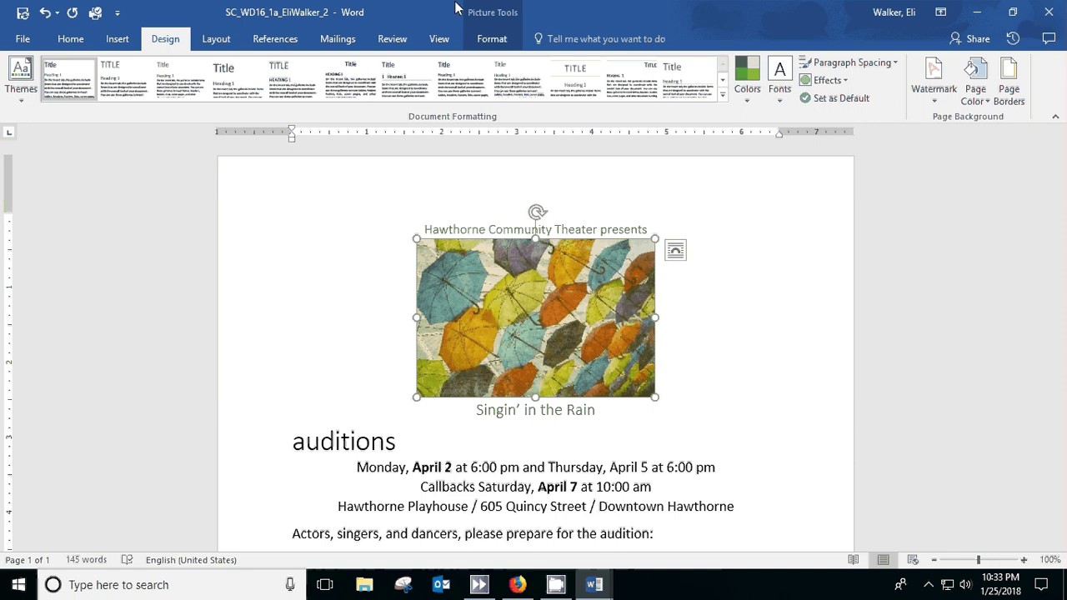
left_click(502, 40)
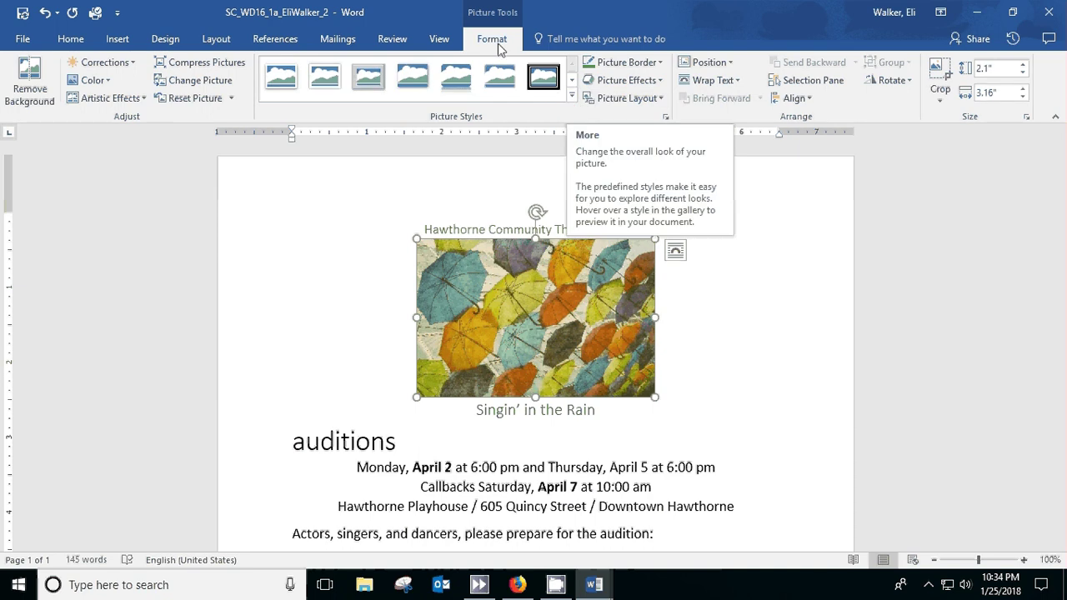
left_click(572, 98)
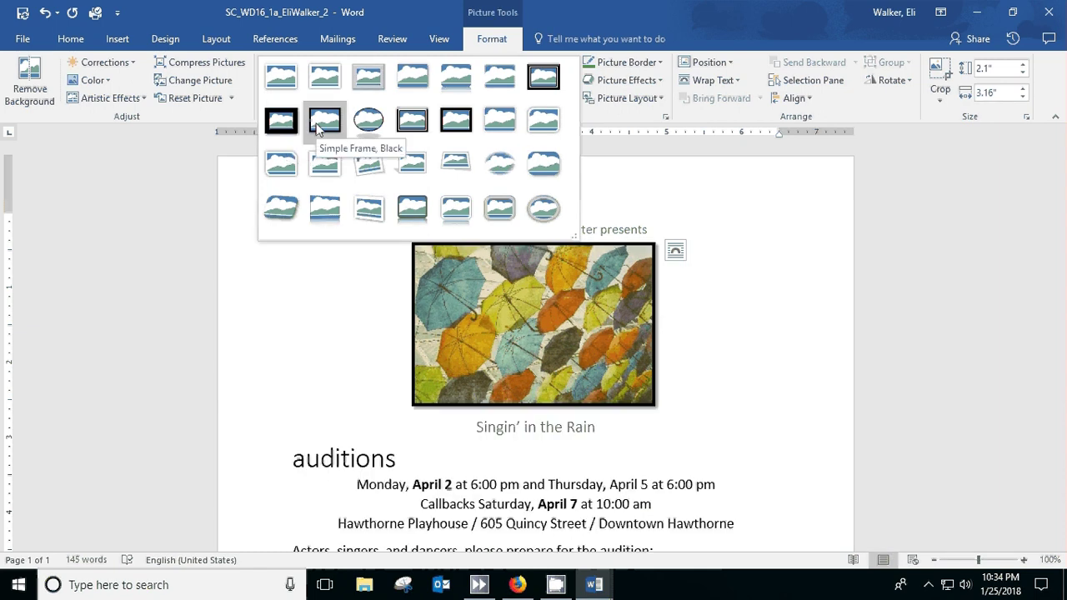
left_click(408, 123)
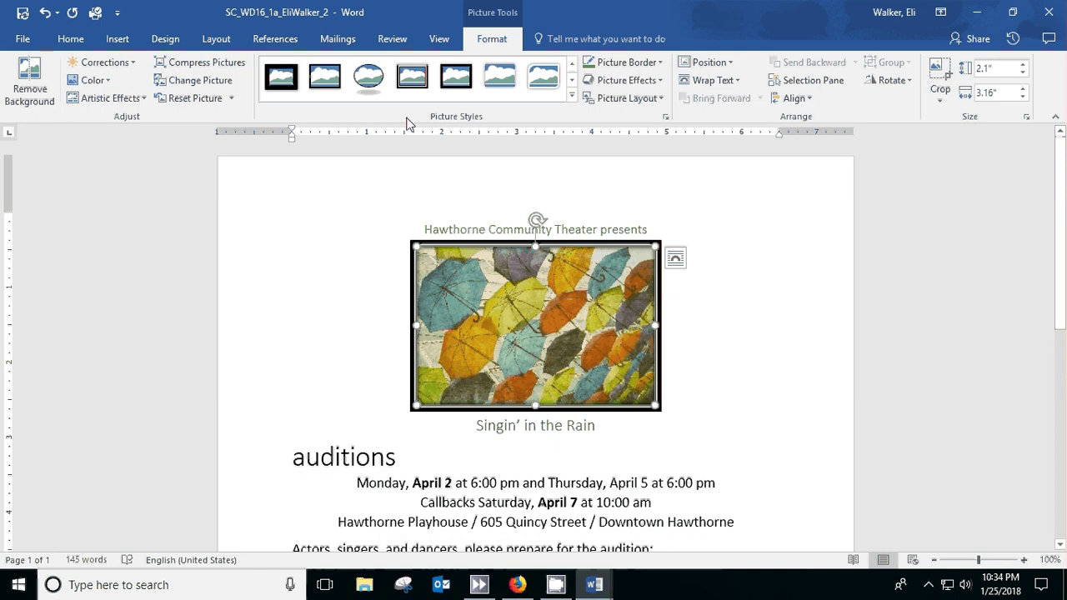
- Add the green 5 point glow effect to the umbrella picture
left_click(655, 83)
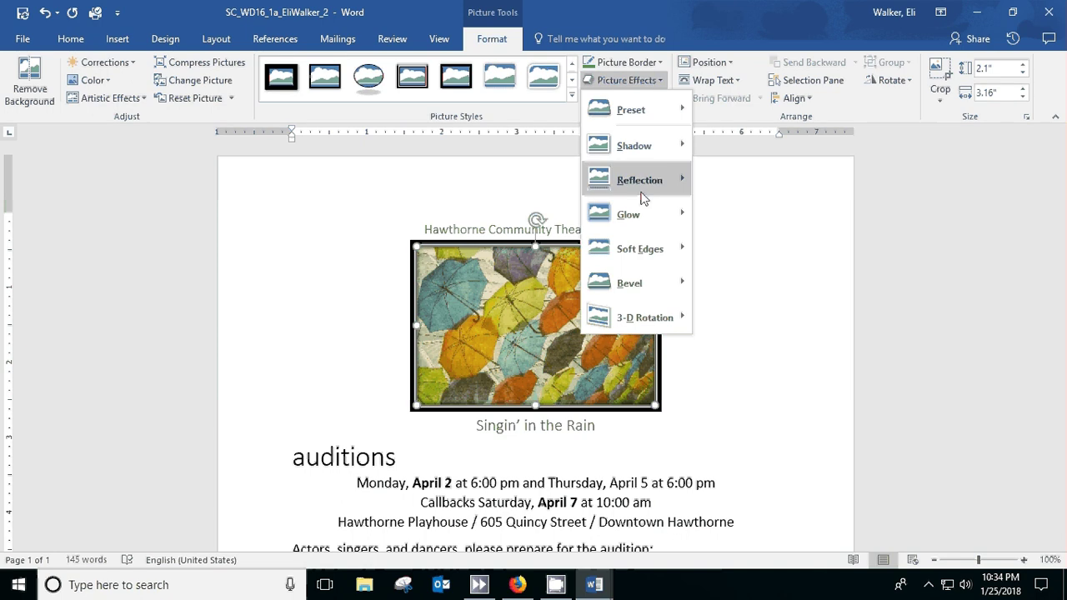
mouse_move(629, 219)
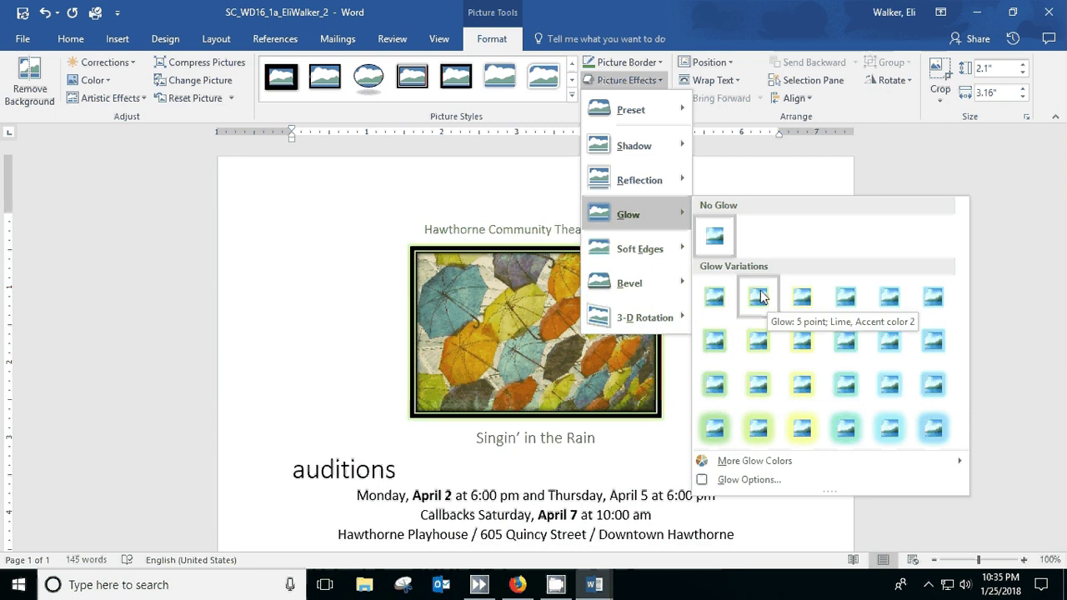
left_click(715, 299)
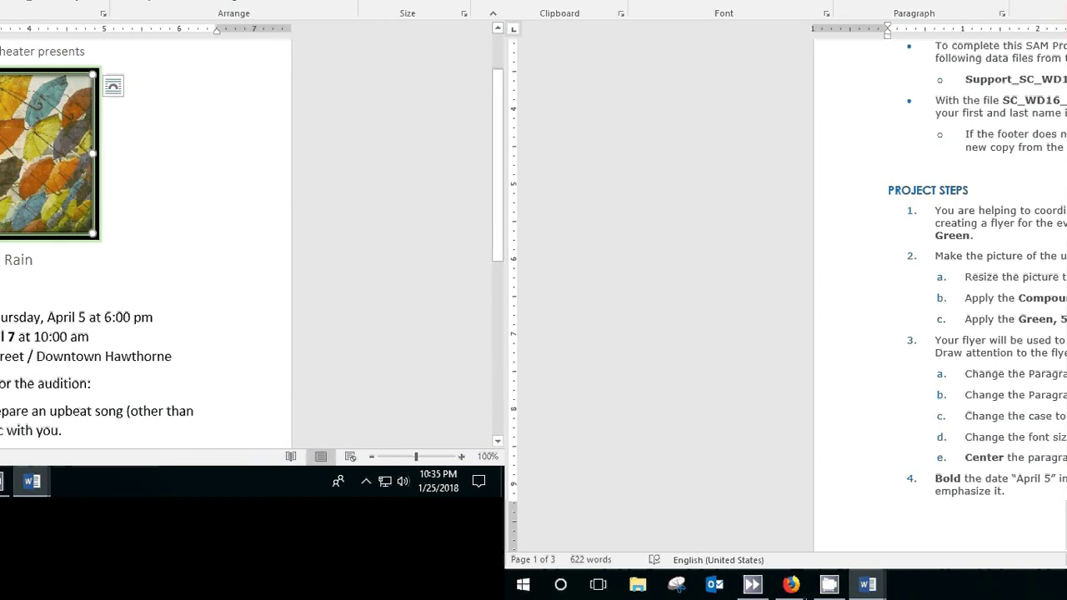
- Select the "auditions" paragraph and show the paragraph marks and hidden formatting symbols
left_click(8, 260)
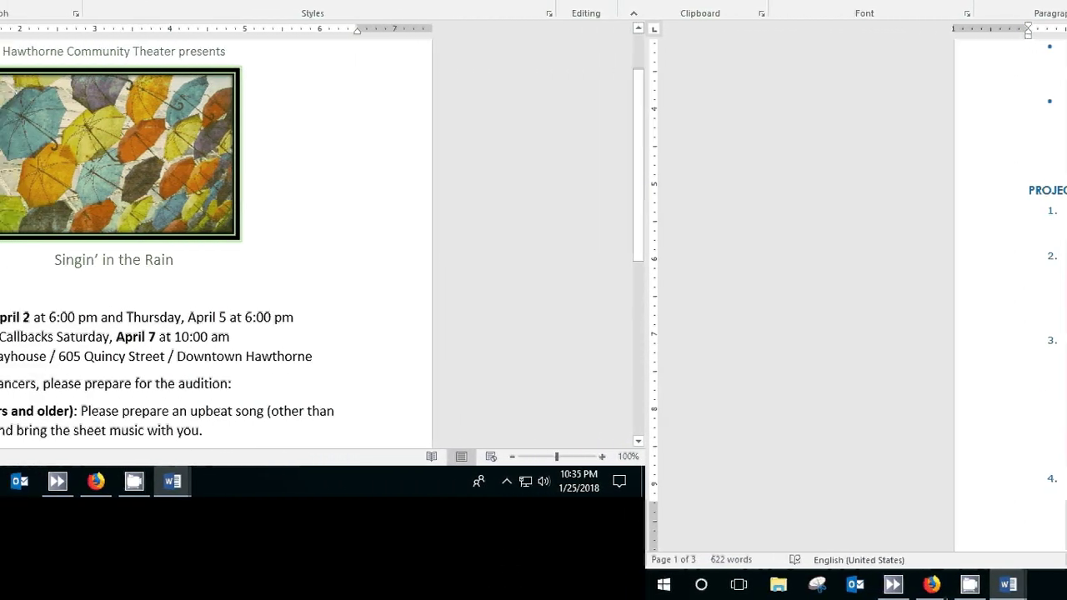
left_click(2, 291)
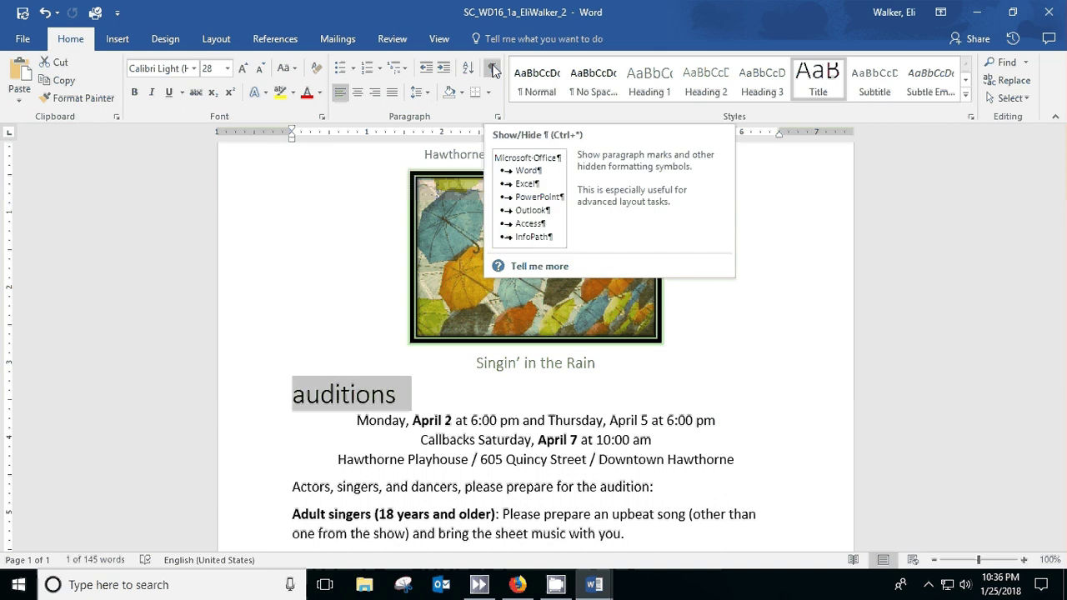
left_click(492, 71)
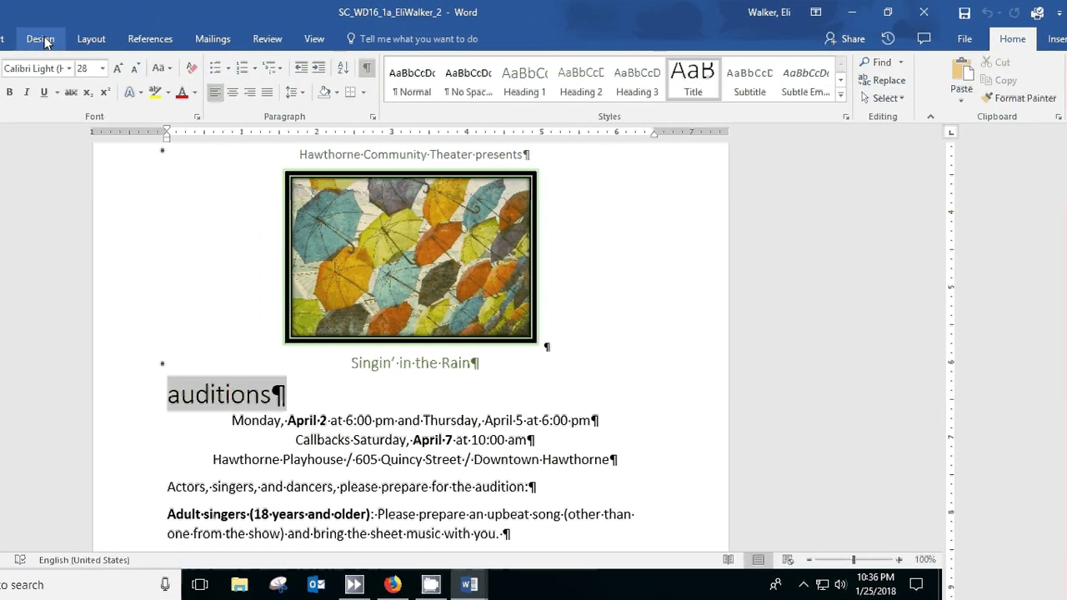
- Set the "auditions" paragraph's spacing to 12 pt before and 18 pt after
left_click(91, 39)
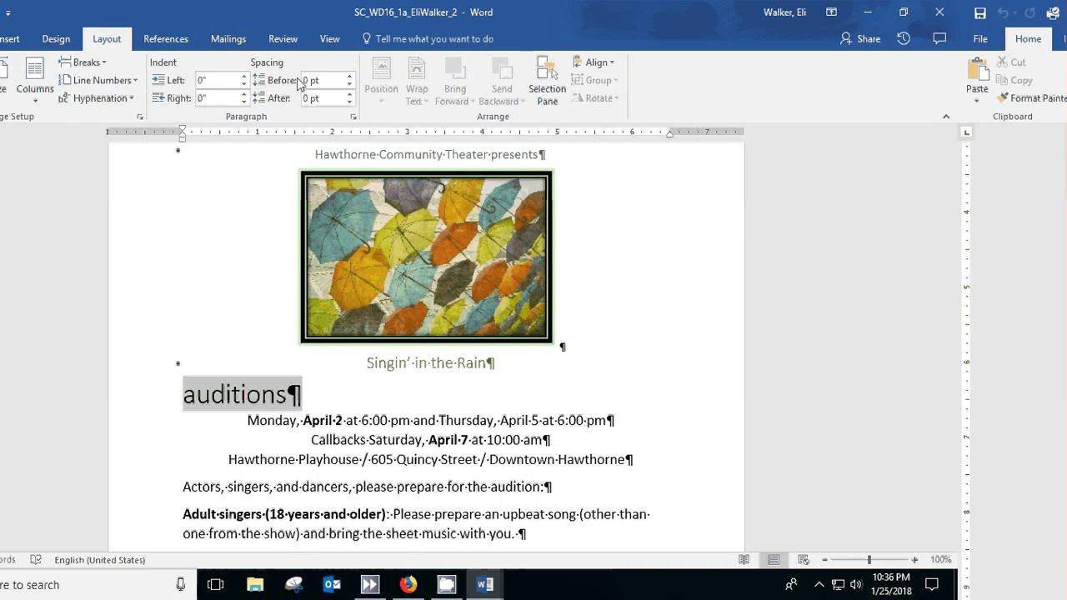
left_click(310, 79)
type("12")
key("Return")
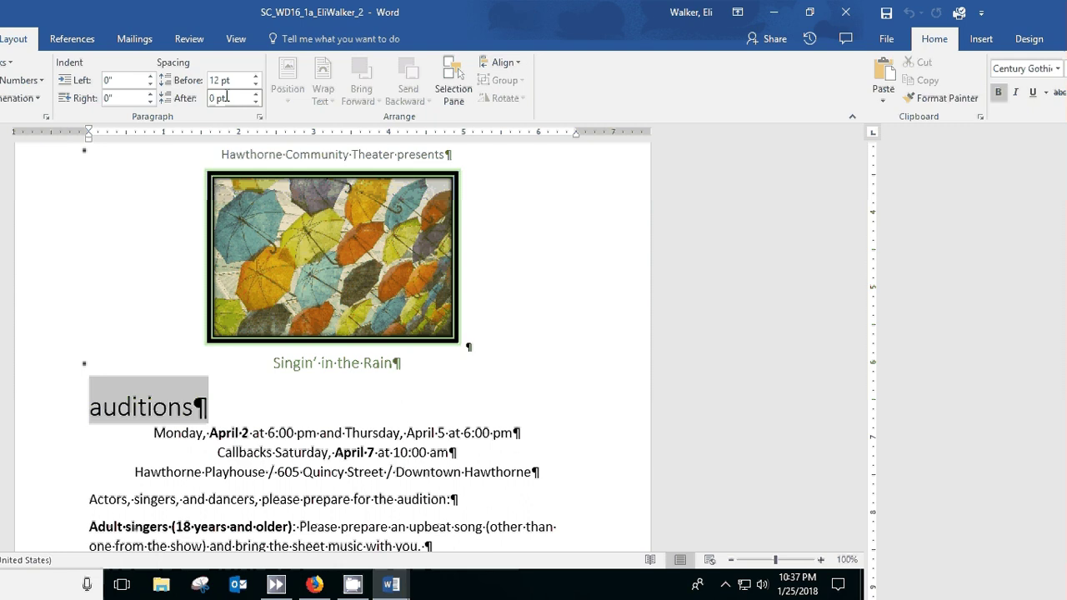
left_click(196, 18)
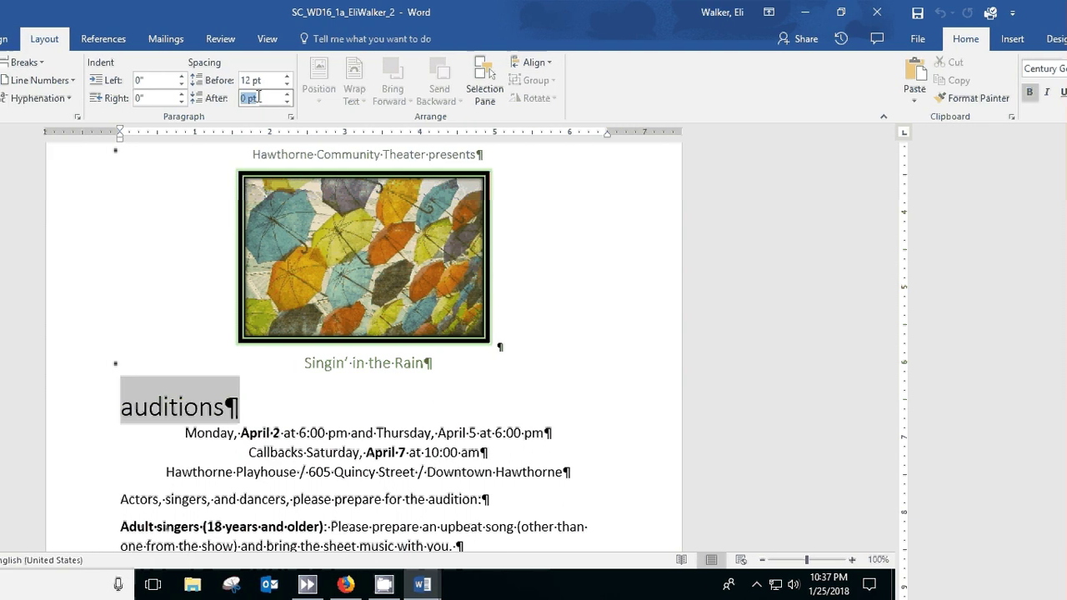
type("18")
key("Return")
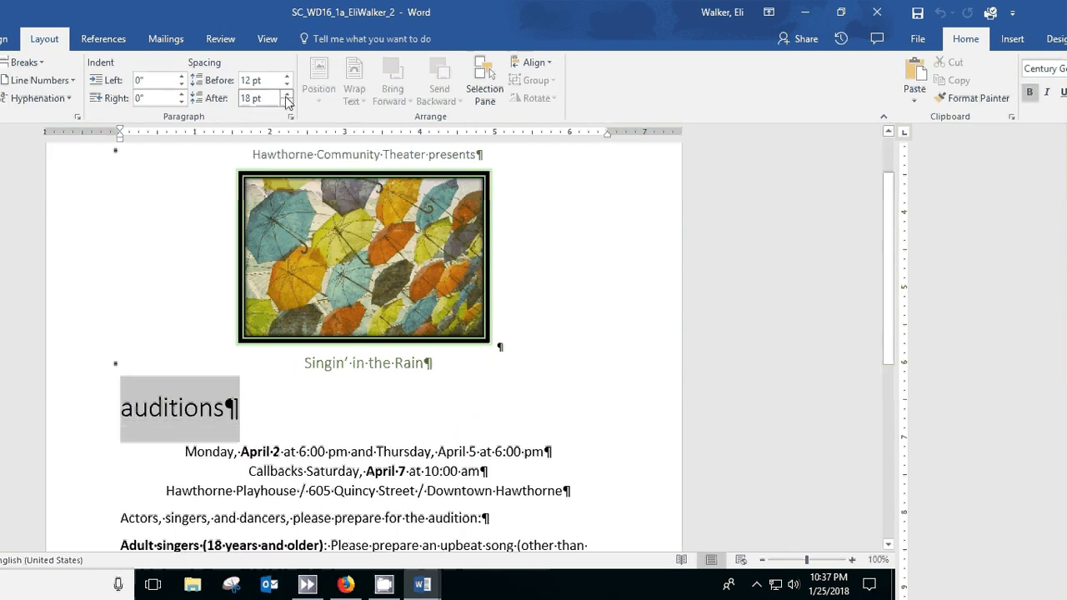
left_click(287, 94)
left_click(287, 103)
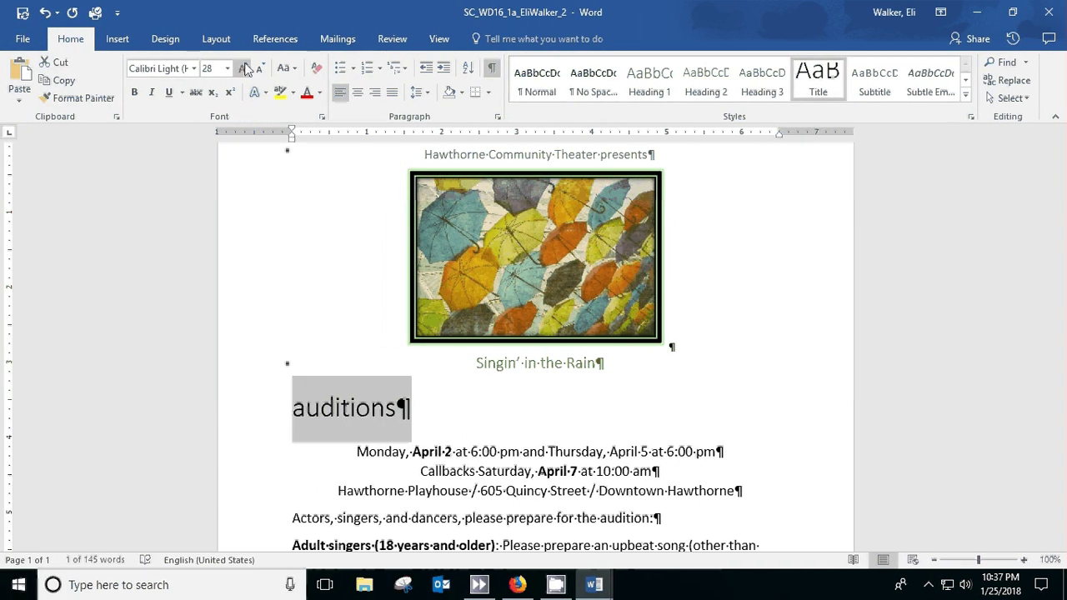
- Format the "auditions" paragraph as centered uppercase text at 36 pt
left_click(292, 69)
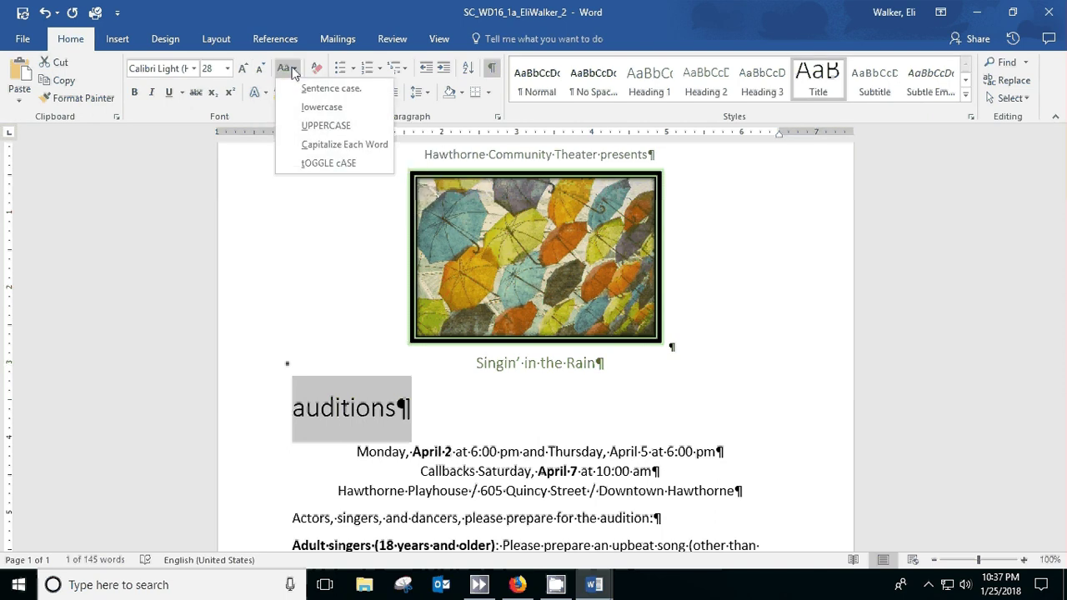
left_click(326, 124)
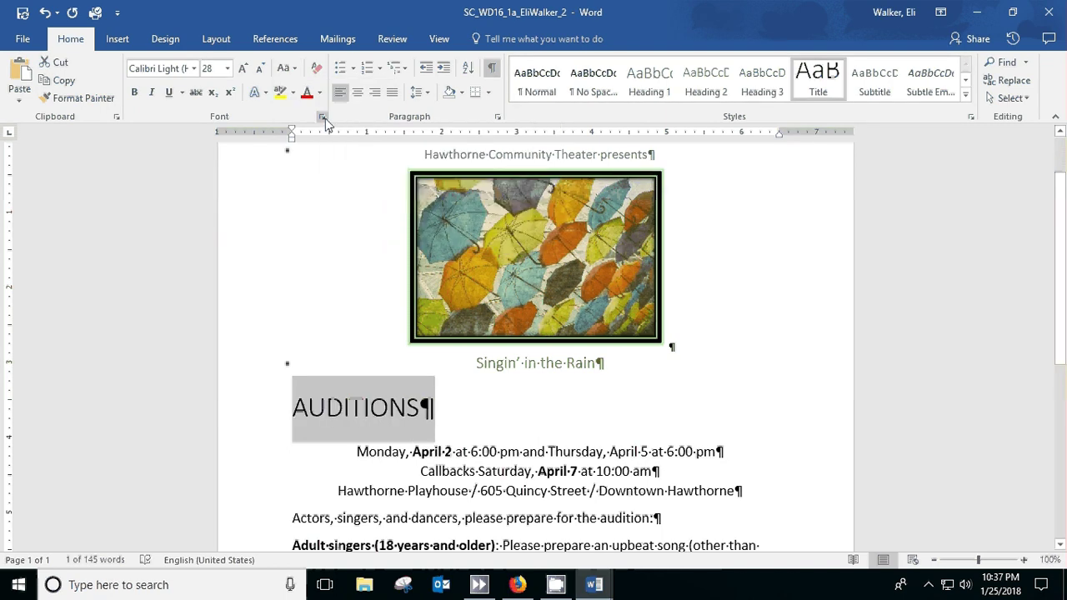
left_click(228, 69)
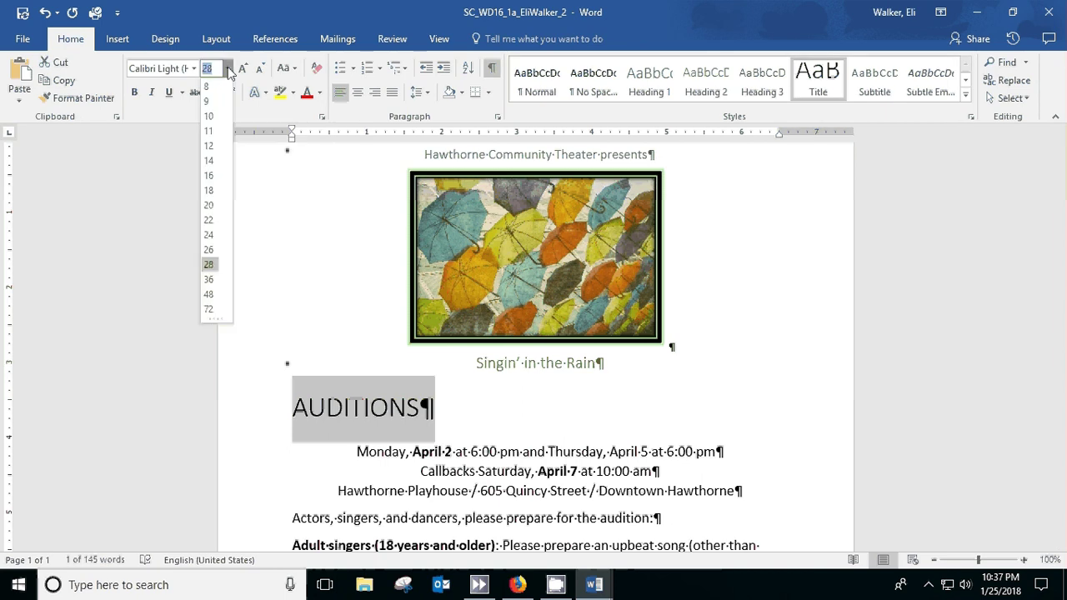
left_click(209, 282)
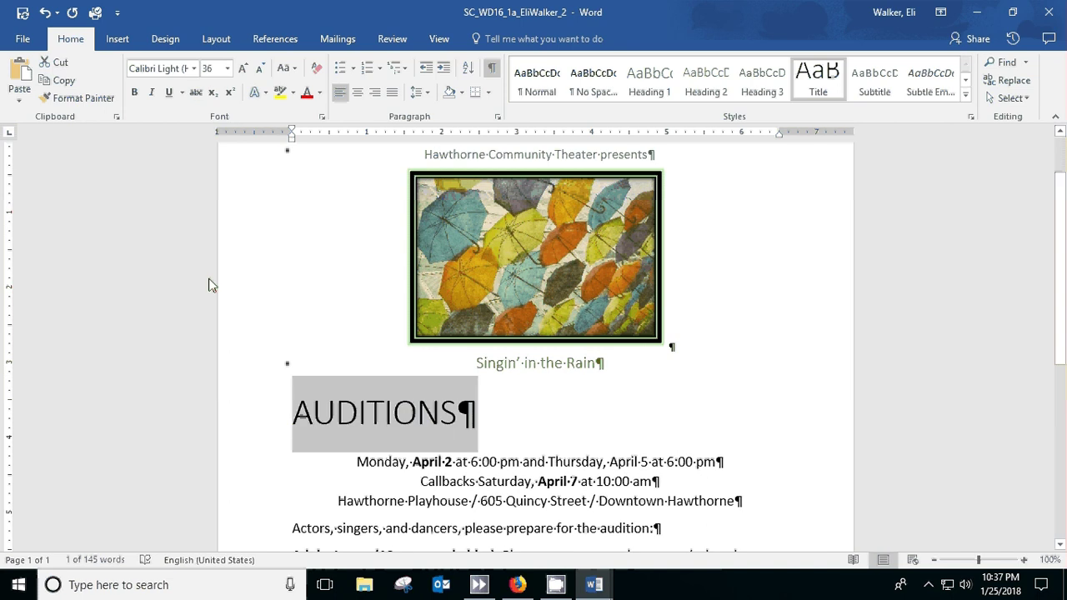
left_click(357, 96)
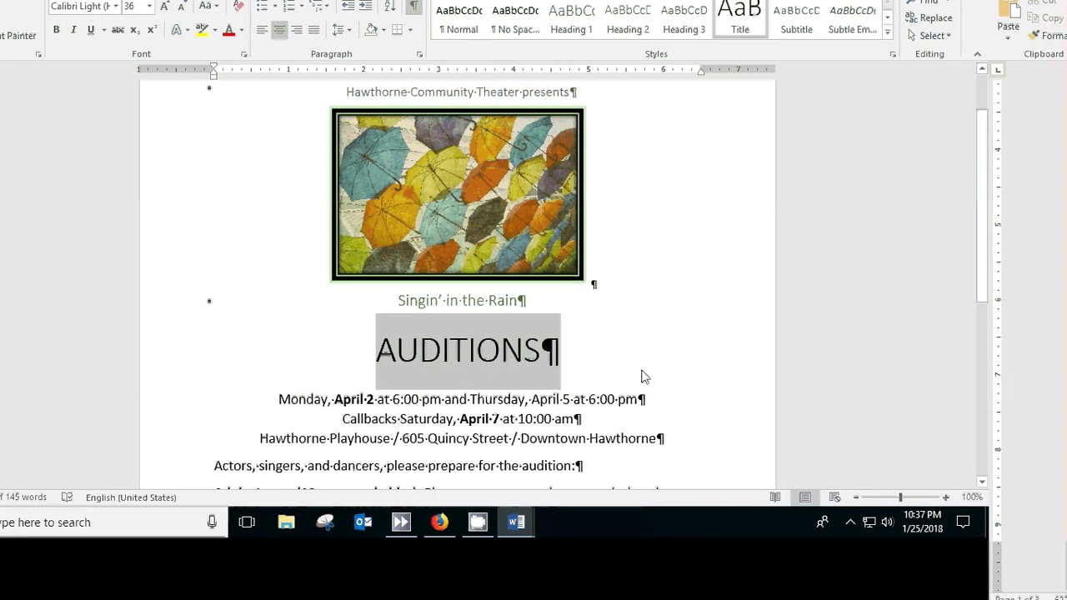
- Bold the date "April 5" in the line below the AUDITIONS heading
scroll(646, 371, "down", 1)
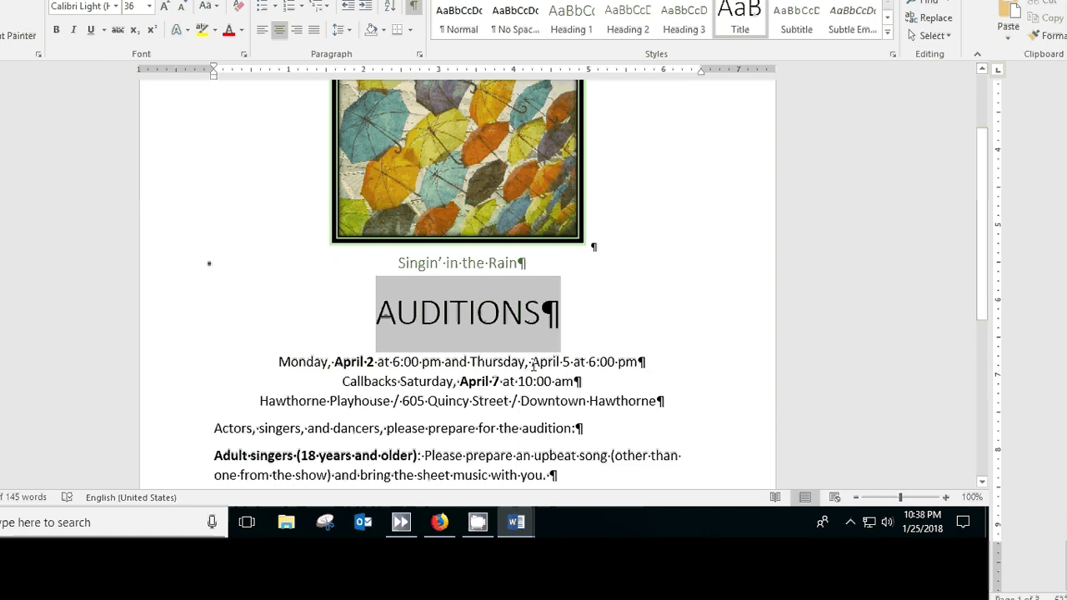
left_click_drag(533, 364, 571, 359)
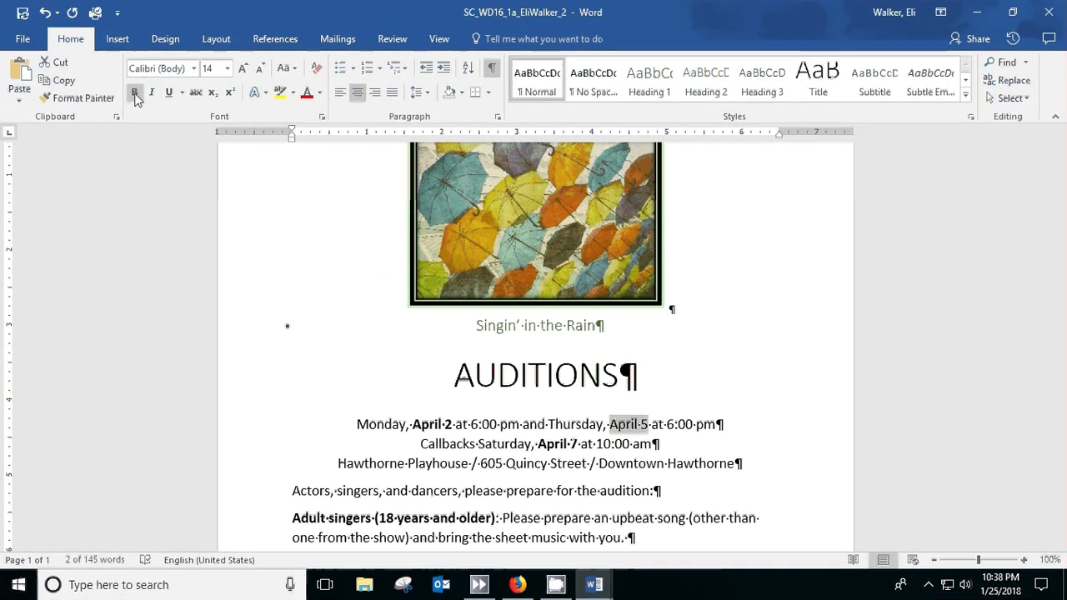
left_click(135, 93)
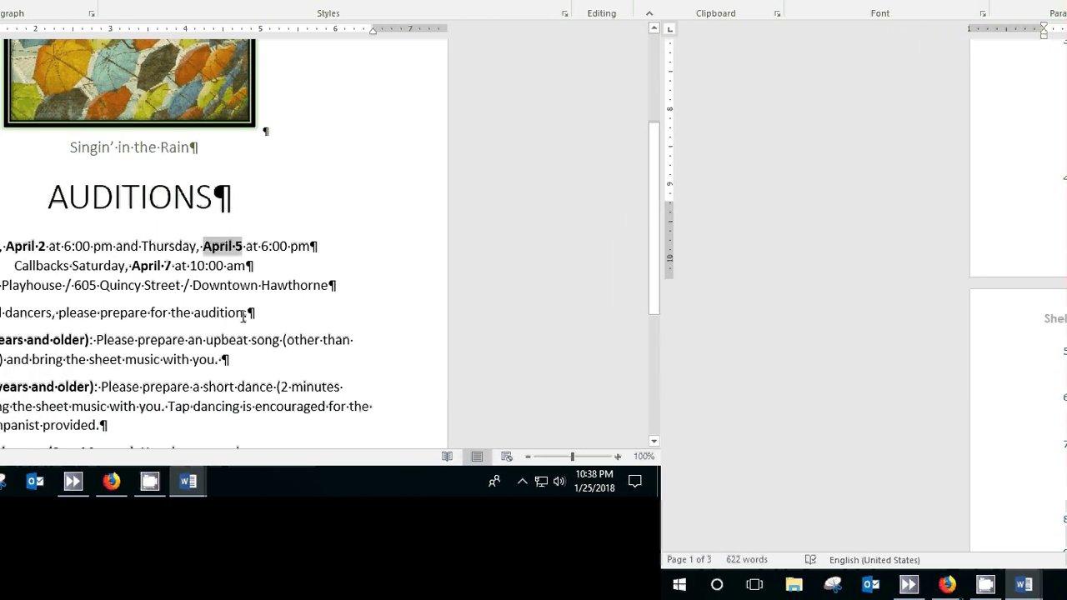
- Insert "as follows" before the colon in the sentence beginning "Actors, singers, and dancers"
left_click(275, 313)
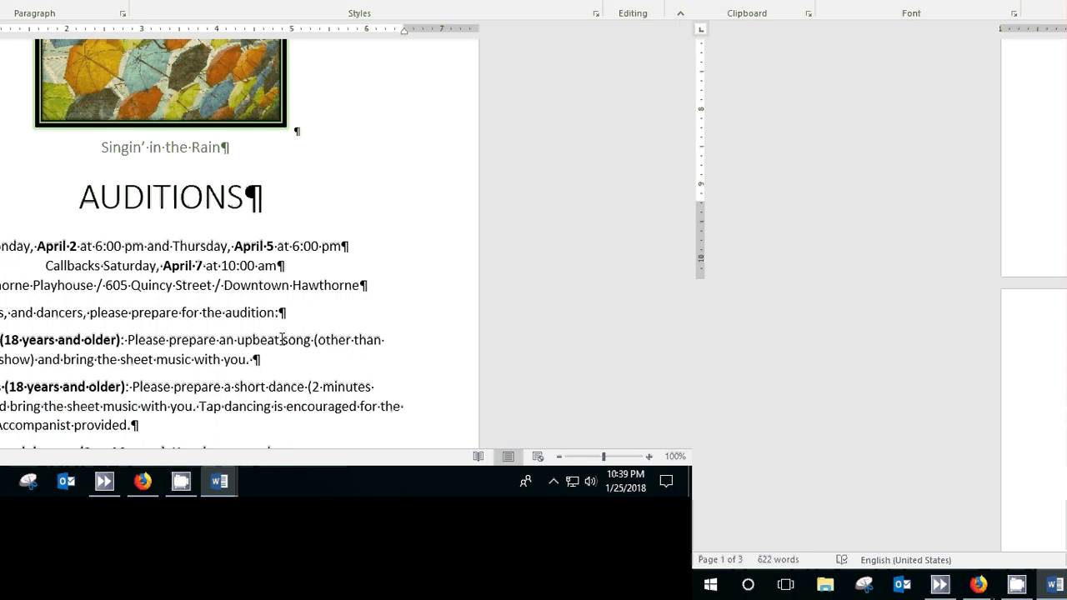
type("as follows")
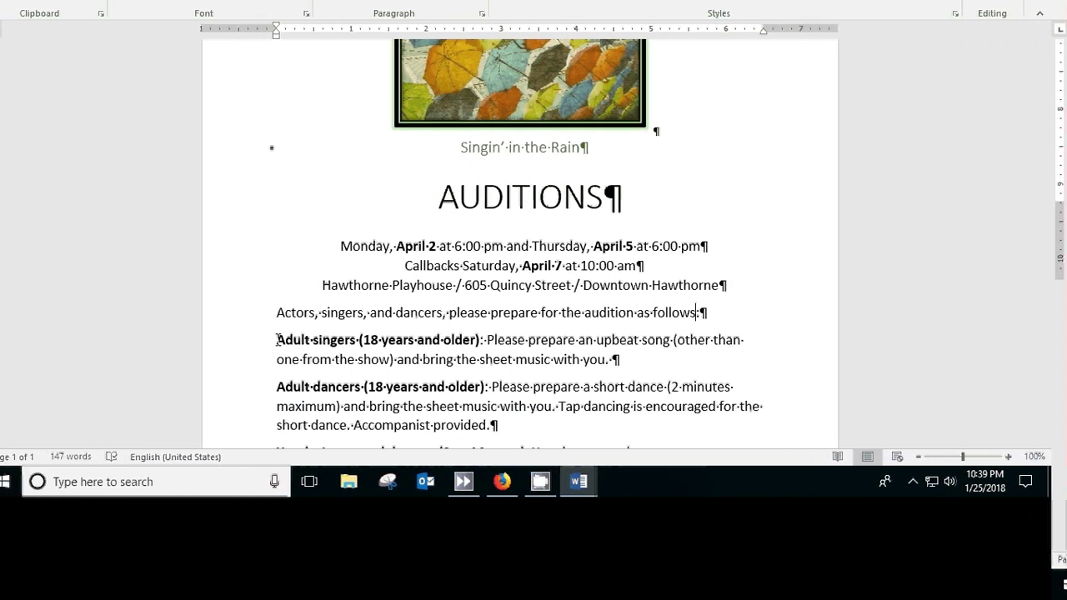
- Format the three paragraphs from "Adult singers" to "Youth singers and dancers" as a bulleted list and open the bullet library
left_click_drag(167, 339, 180, 376)
left_click_drag(288, 377, 694, 211)
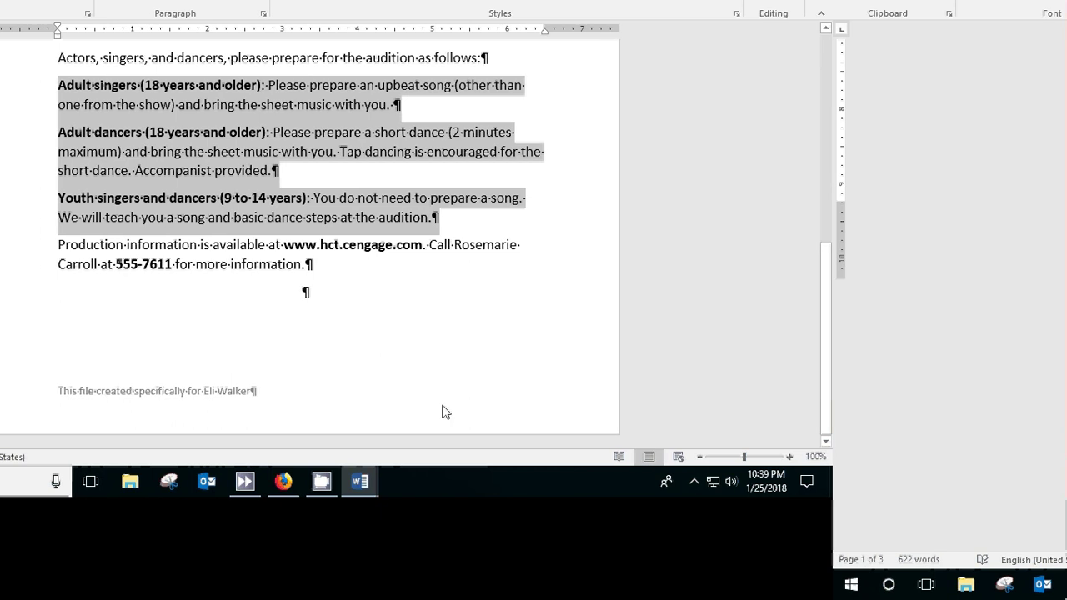
scroll(420, 389, "up", 1)
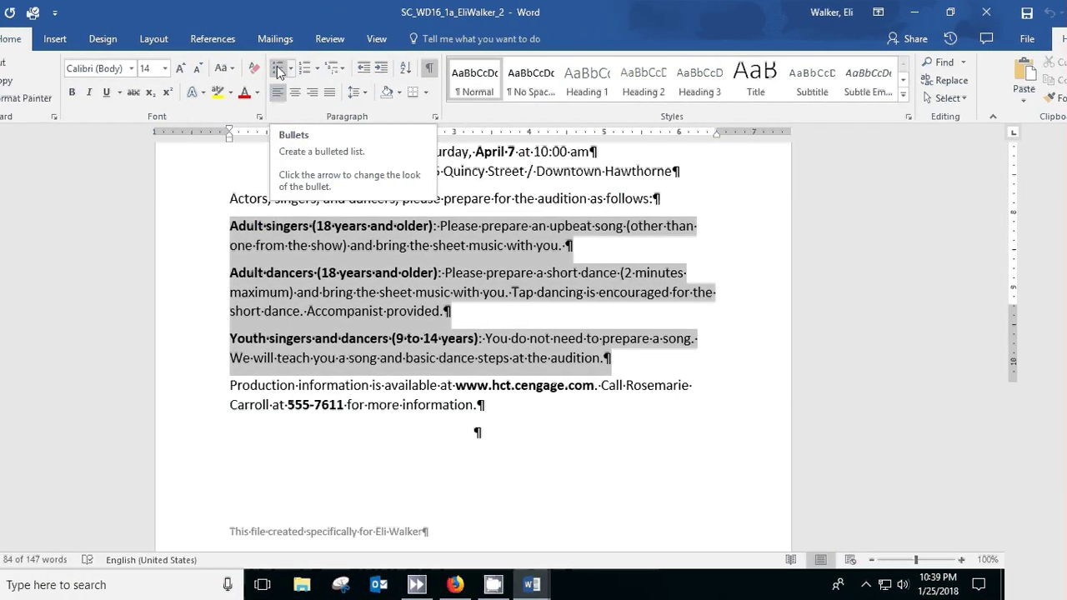
left_click(277, 68)
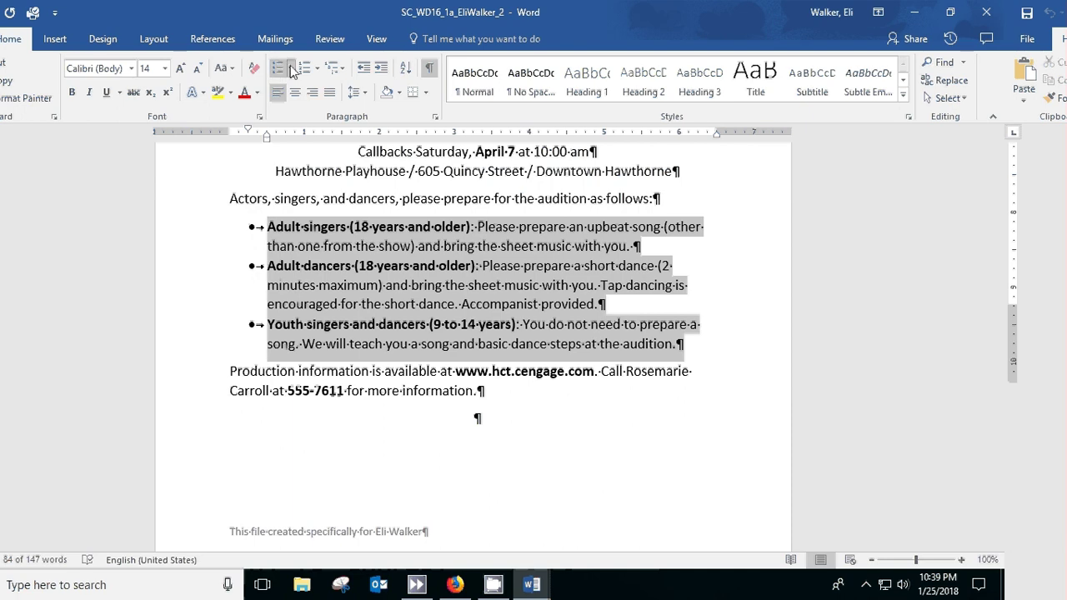
left_click(292, 70)
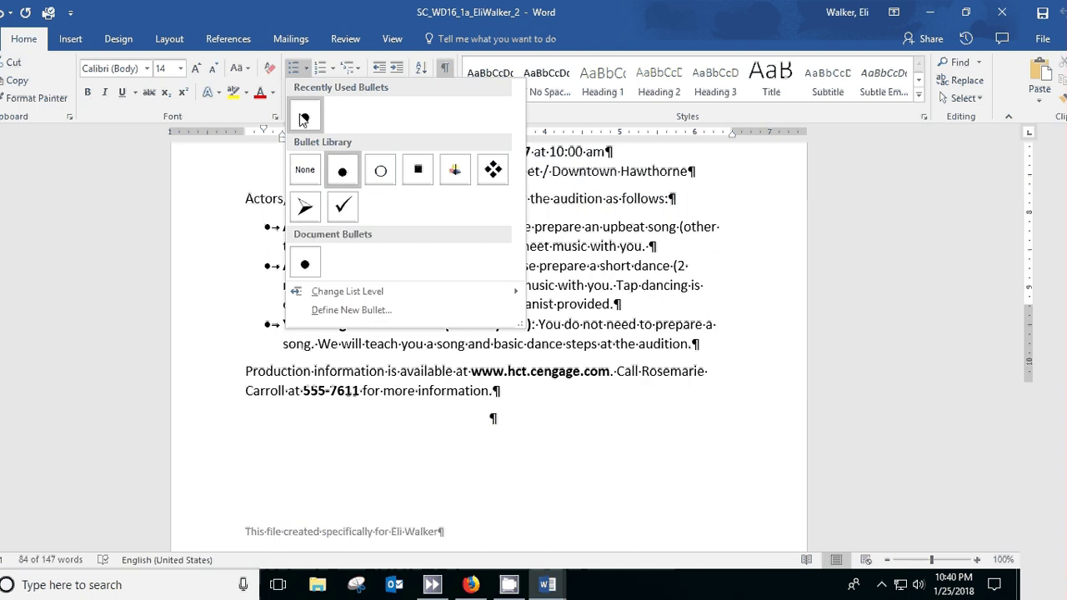
- Apply the solid round bullet to the three singer and dancer paragraphs and set their font to Cambria
left_click(302, 117)
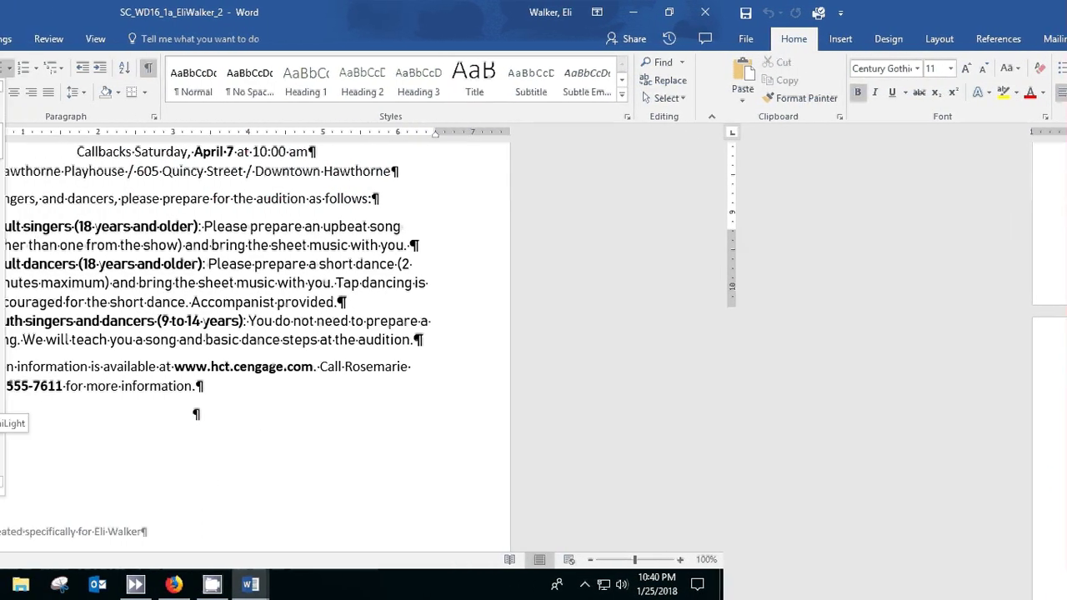
scroll(24, 397, "down", 2)
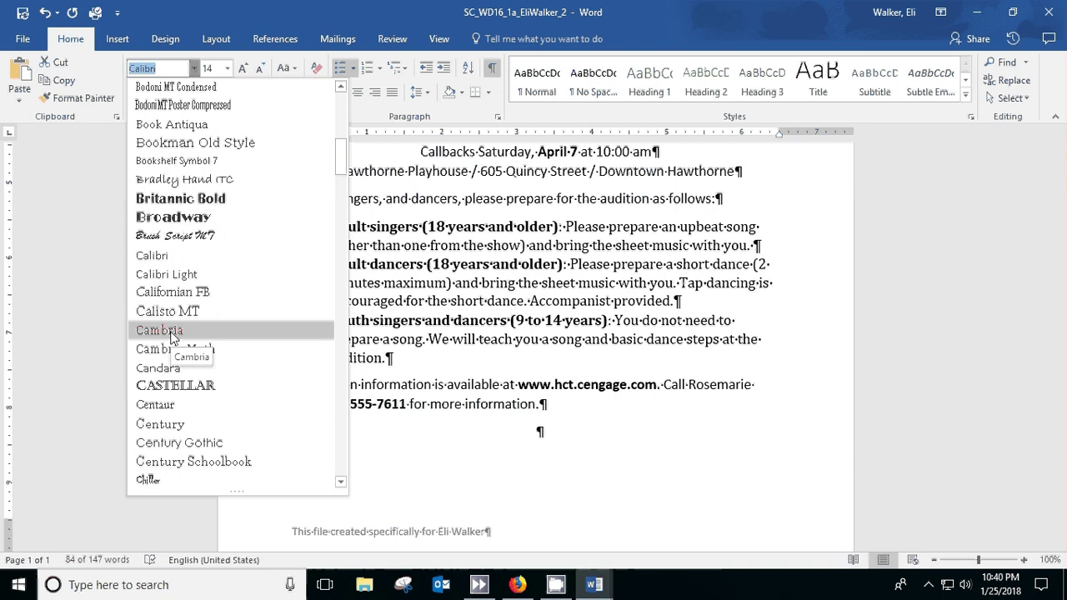
left_click(172, 332)
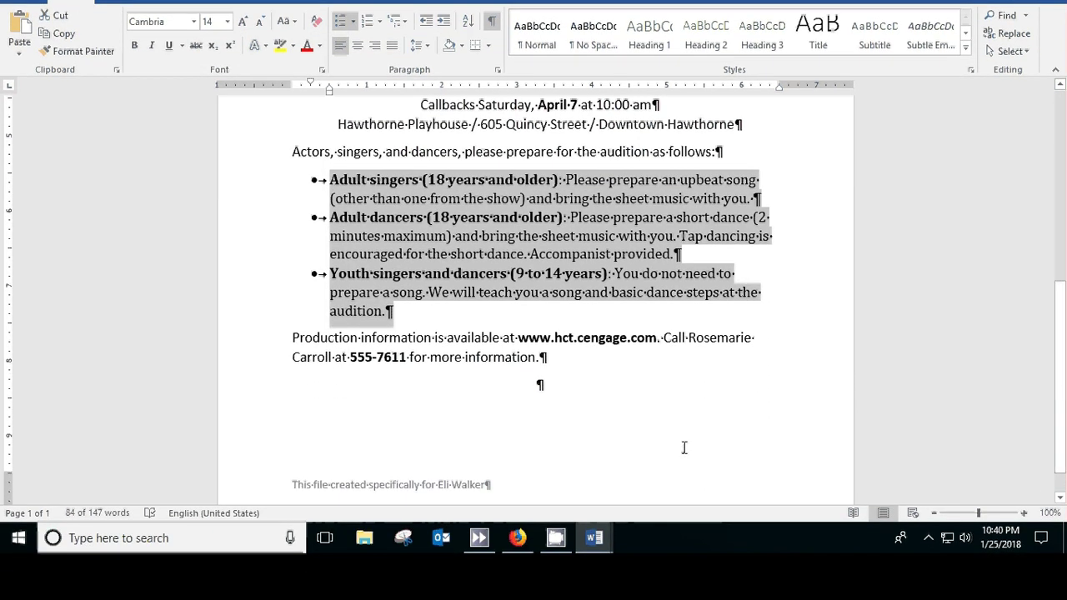
left_click(684, 447)
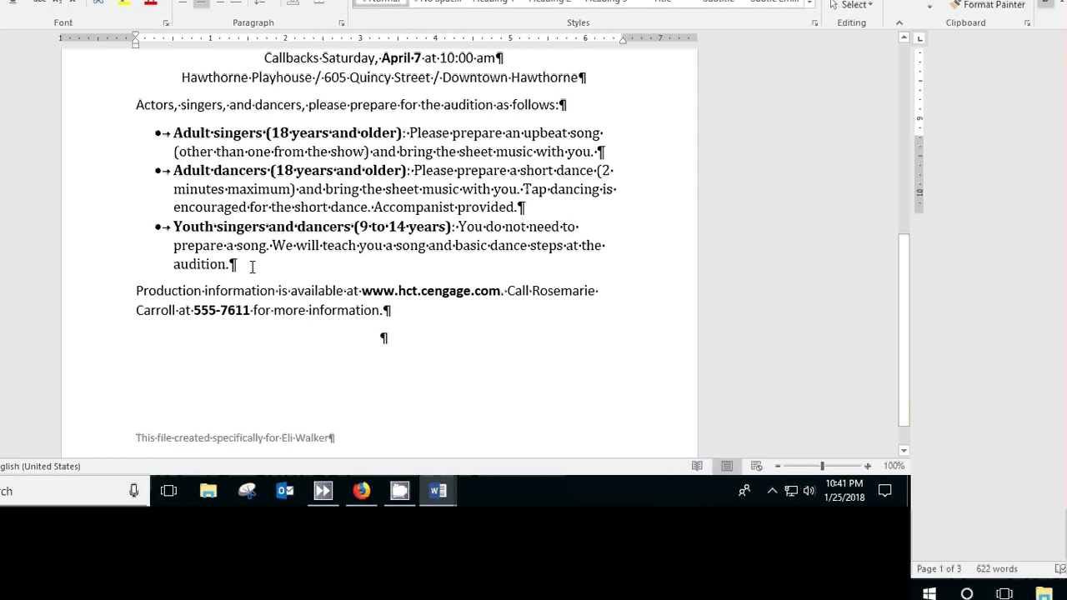
- Change the font color of the three bulleted paragraphs to a dark green theme color
left_click_drag(225, 269, 100, 158)
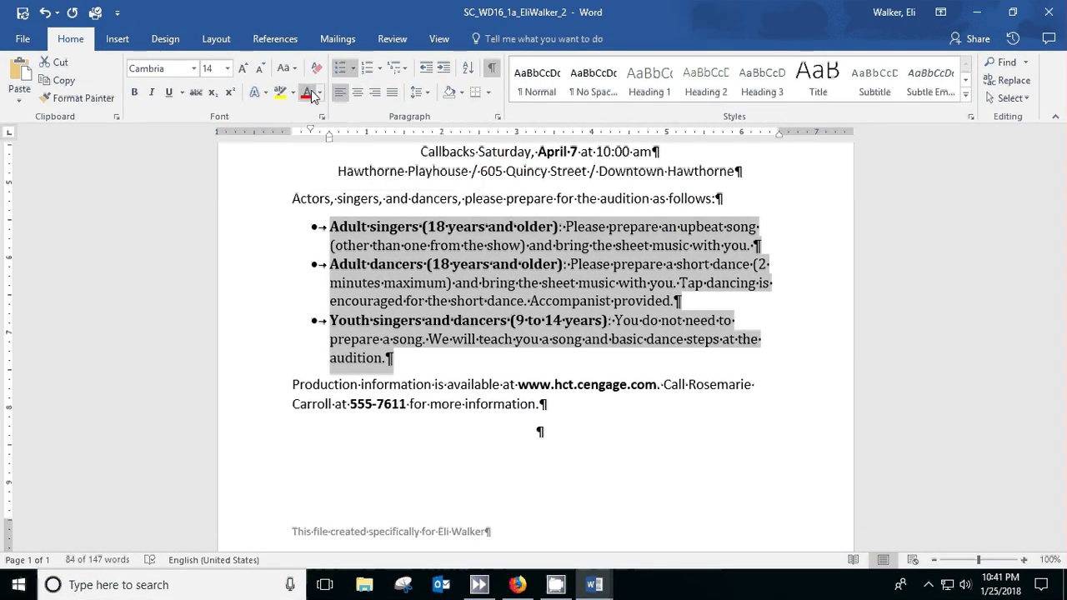
left_click(321, 93)
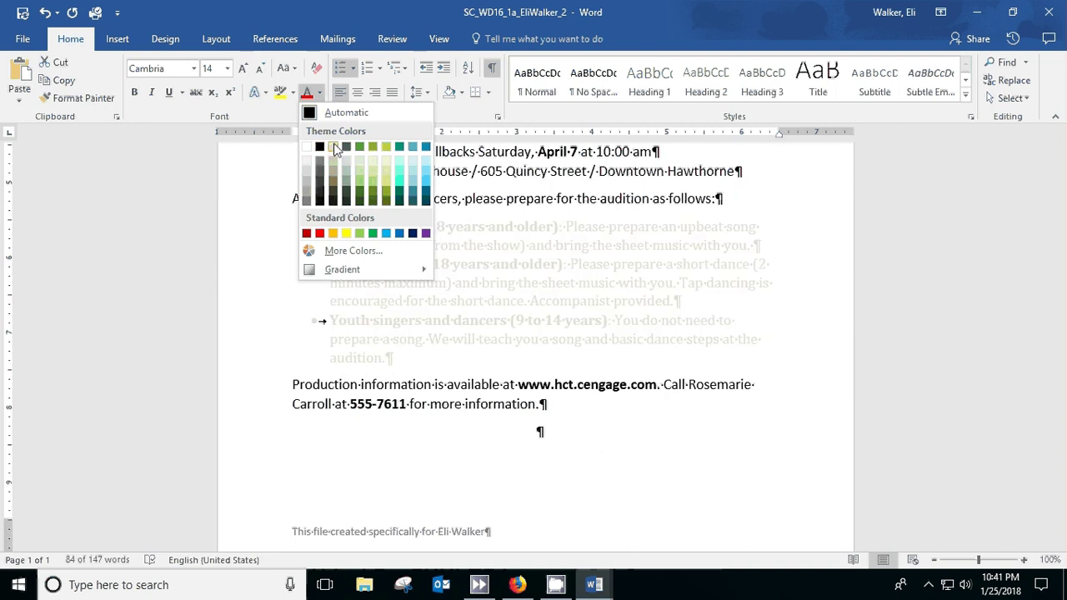
left_click(360, 194)
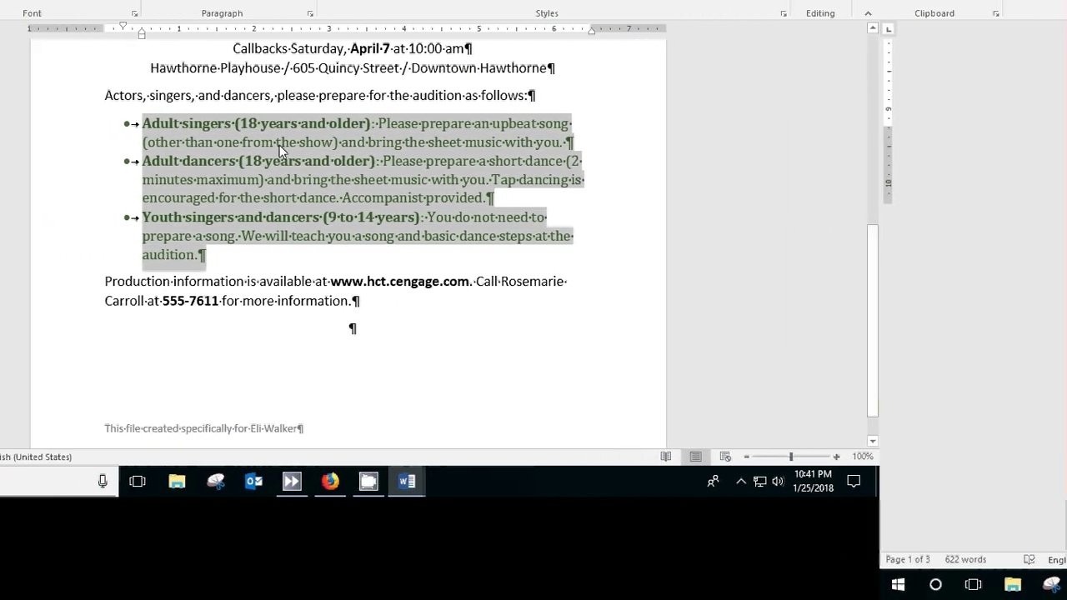
left_click(226, 180)
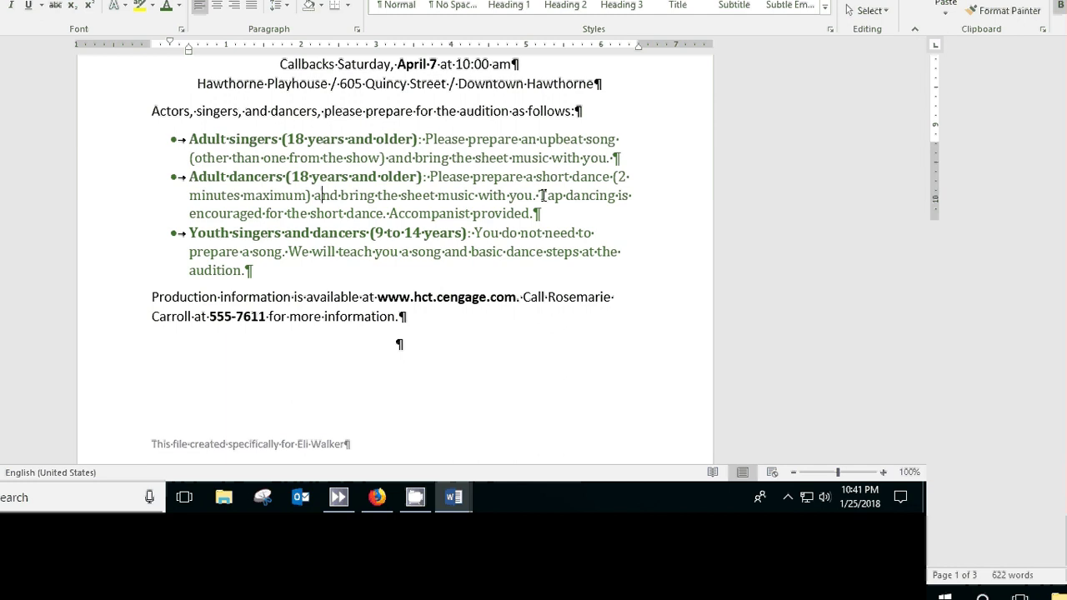
- Italicize the phrase "Tap dancing is encouraged" in the adult dancers bullet
left_click_drag(542, 195, 260, 208)
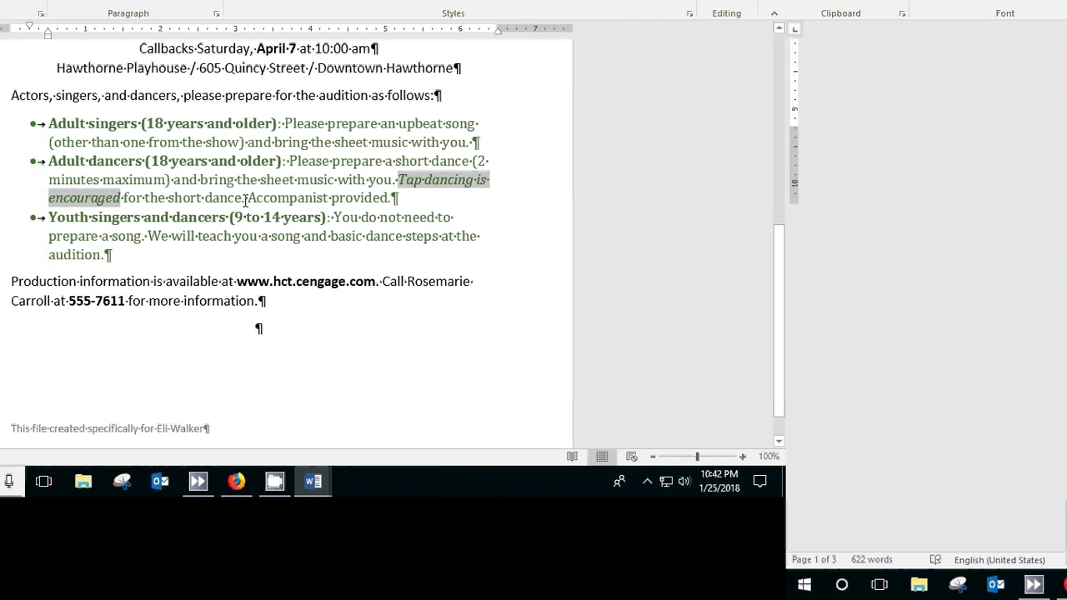
left_click(282, 199)
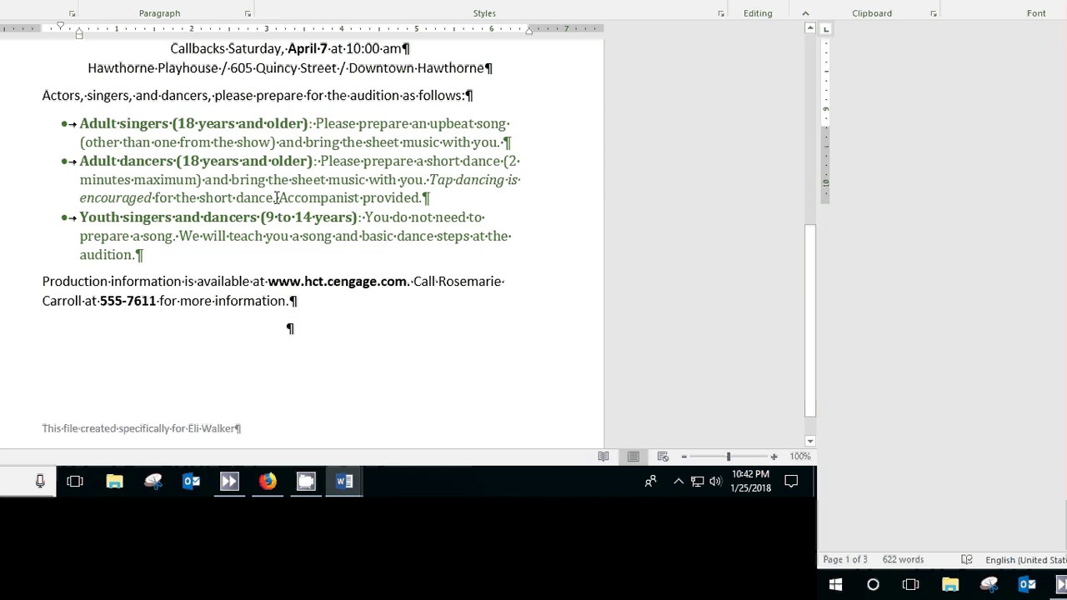
left_click_drag(277, 198, 425, 198)
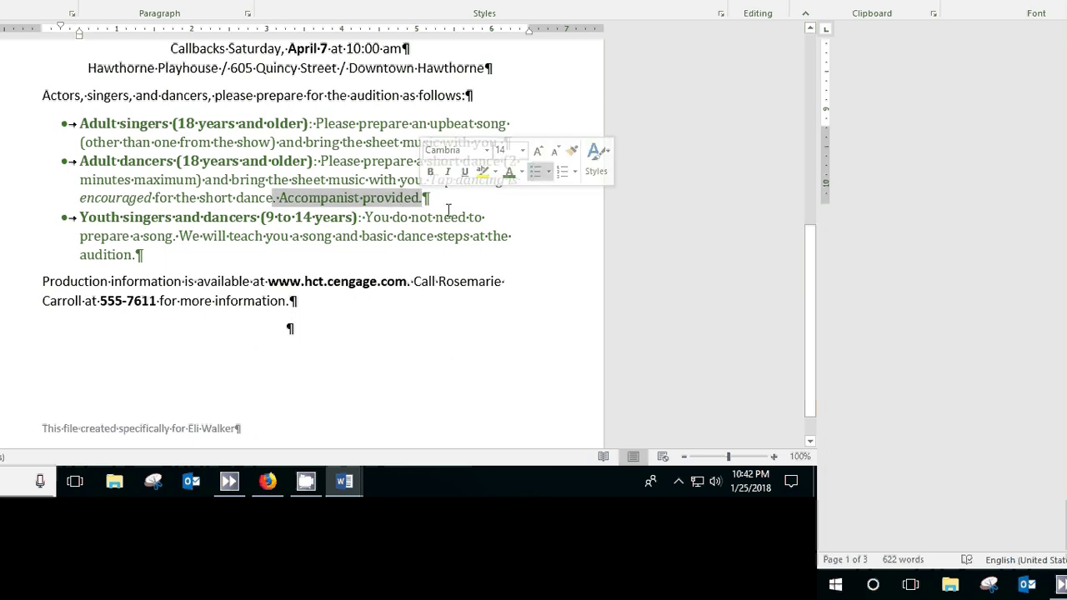
key("Delete")
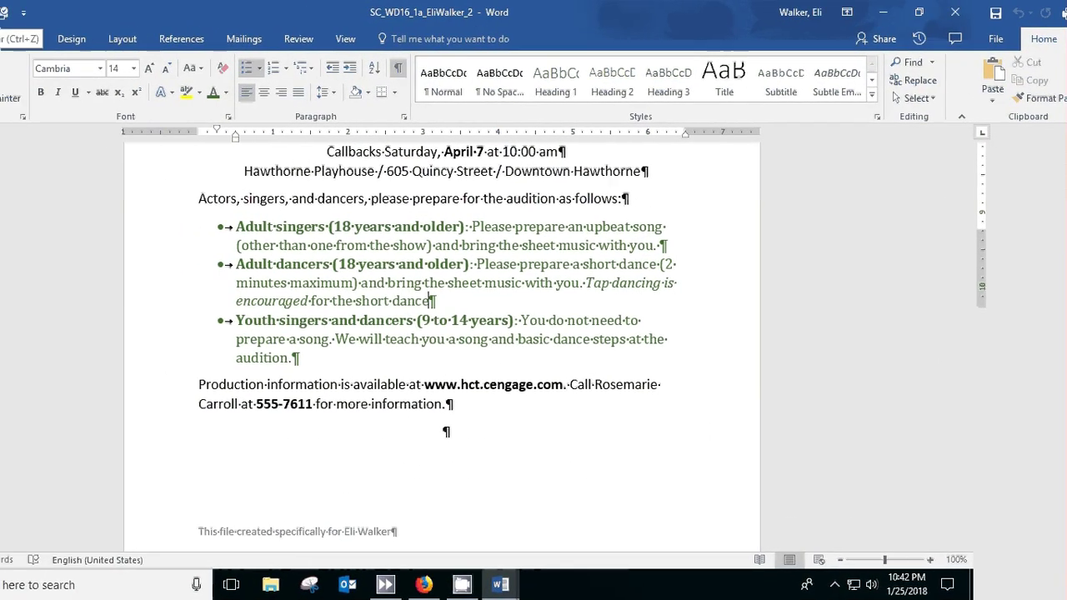
left_click(988, 12)
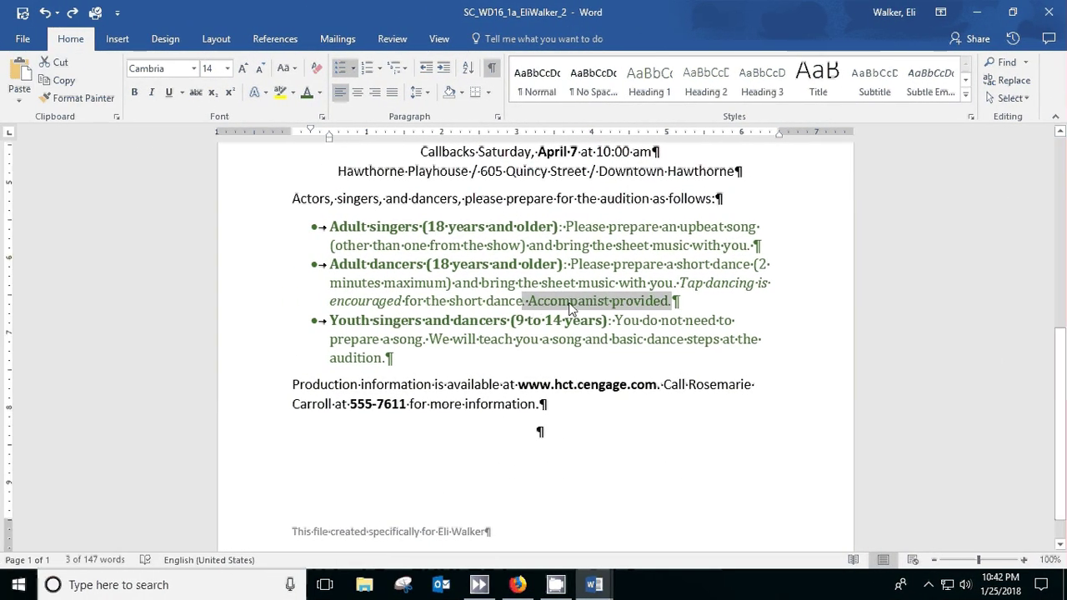
- Delete the sentence "Accompanist provided." from the adult dancers bullet, keeping the period after "short dance"
left_click(527, 303)
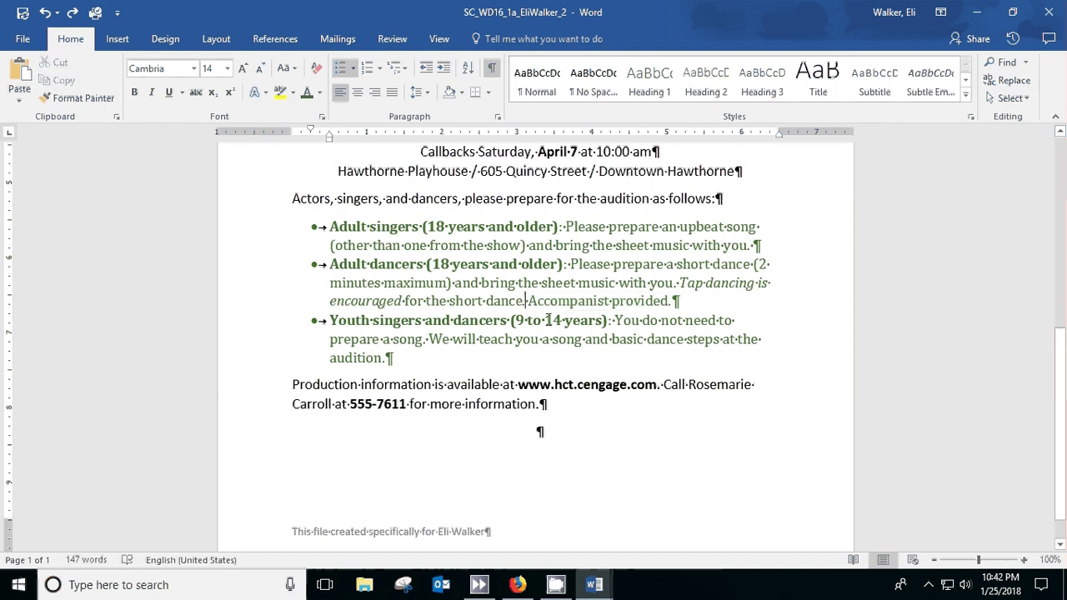
key("Delete")
key("Delete")
key("Delete")
key("Delete")
key("Delete")
key("Delete")
key("Delete")
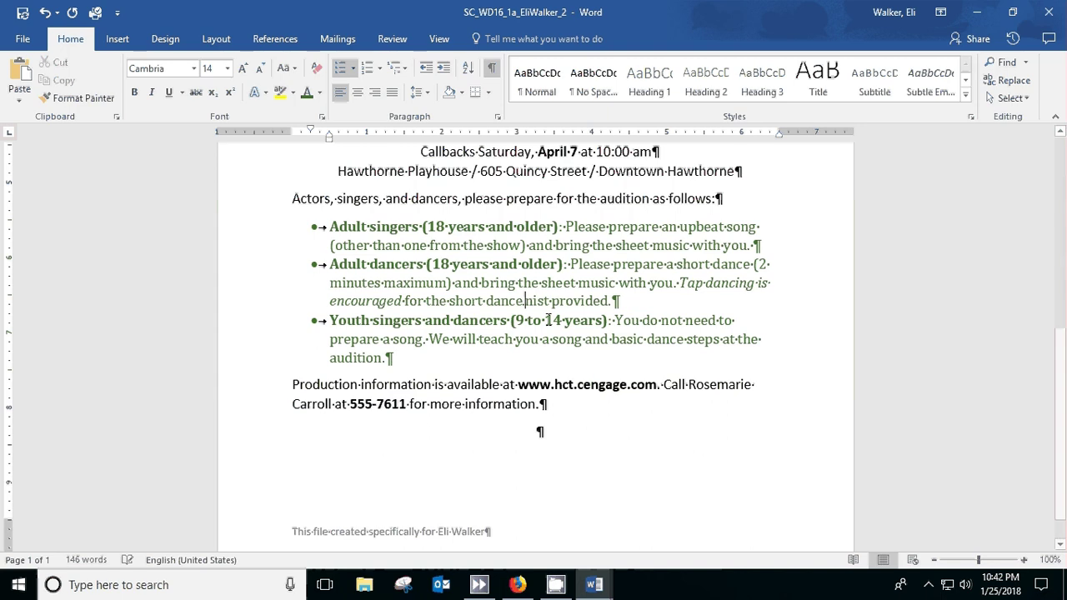
key("Delete")
key("Delete")
key("Delete")
key("Delete")
key("Delete")
key("Delete")
key("Delete")
key("Delete")
key("Delete")
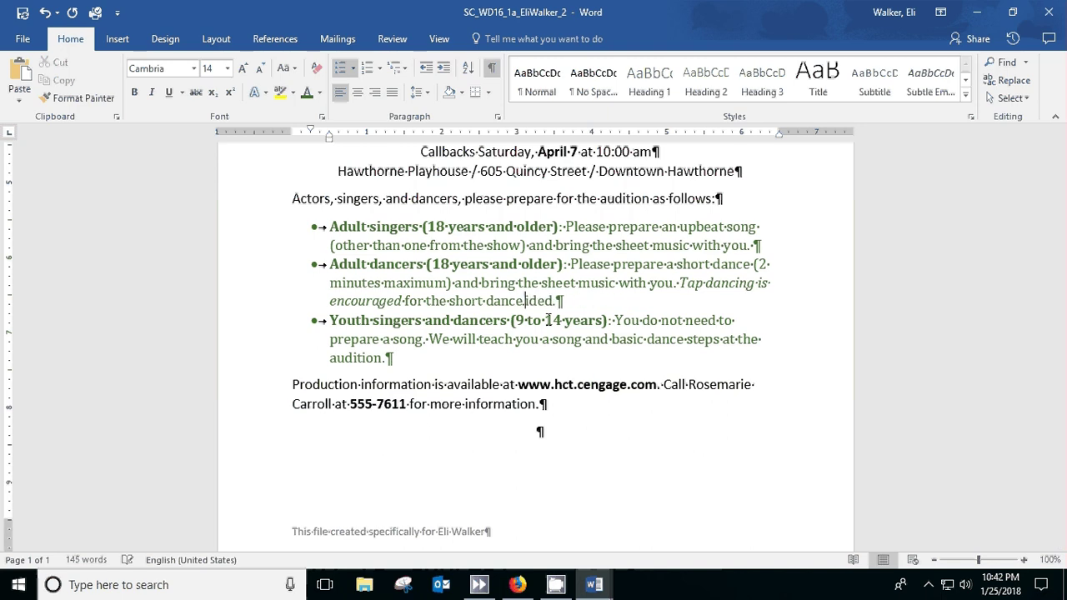
key("Delete")
key("Delete")
key("Delete")
key("Delete")
key("Delete")
key("Delete")
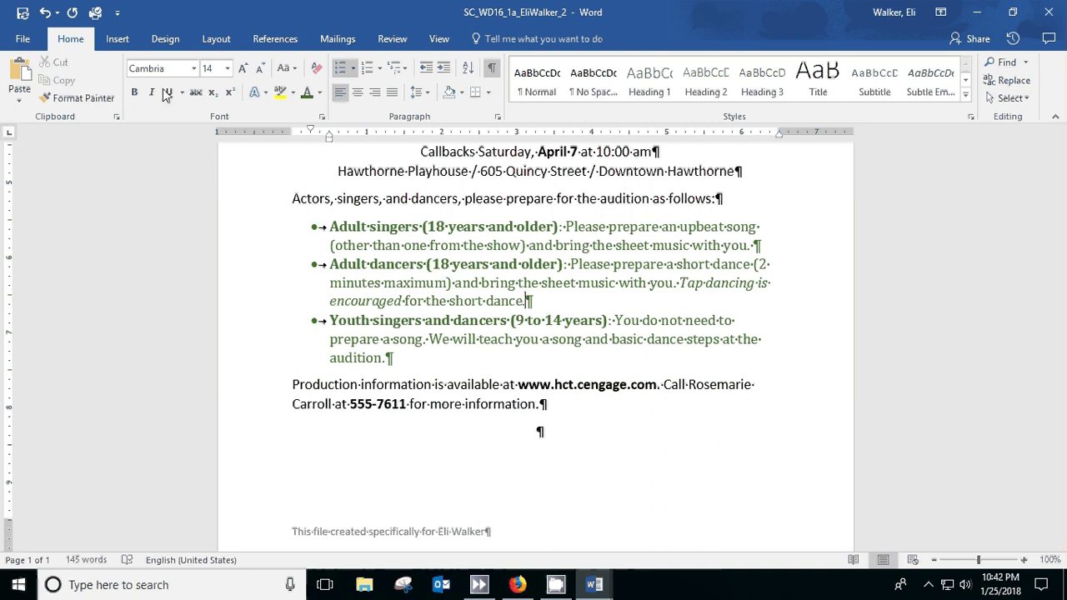
- Undo the last several character deletions at the end of the adult dancers bullet
left_click(45, 11)
left_click(47, 14)
left_click(47, 14)
left_click(47, 14)
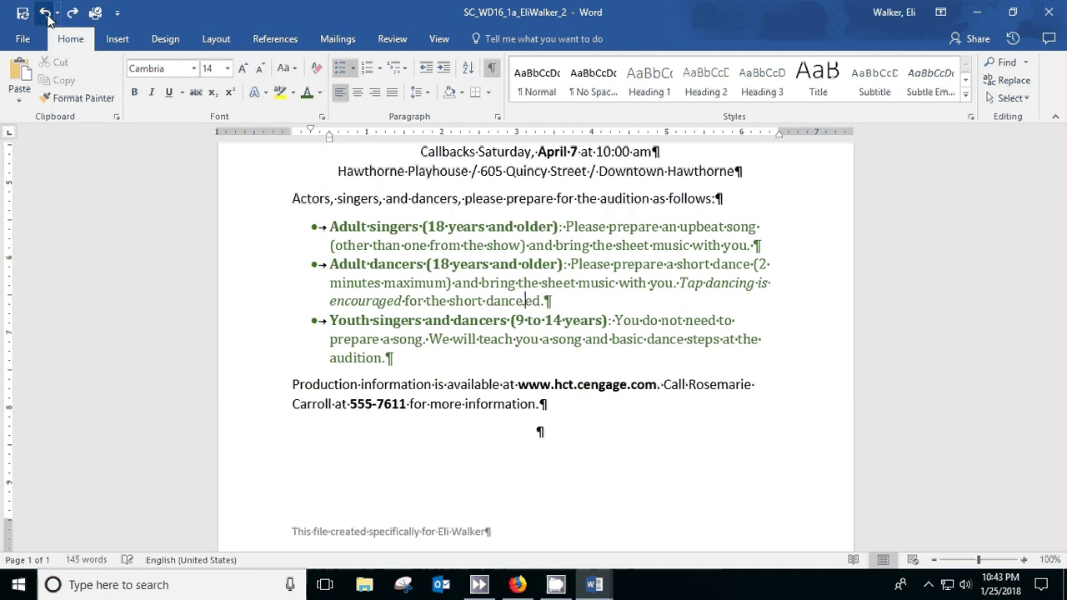
left_click(46, 14)
left_click(47, 14)
left_click(47, 14)
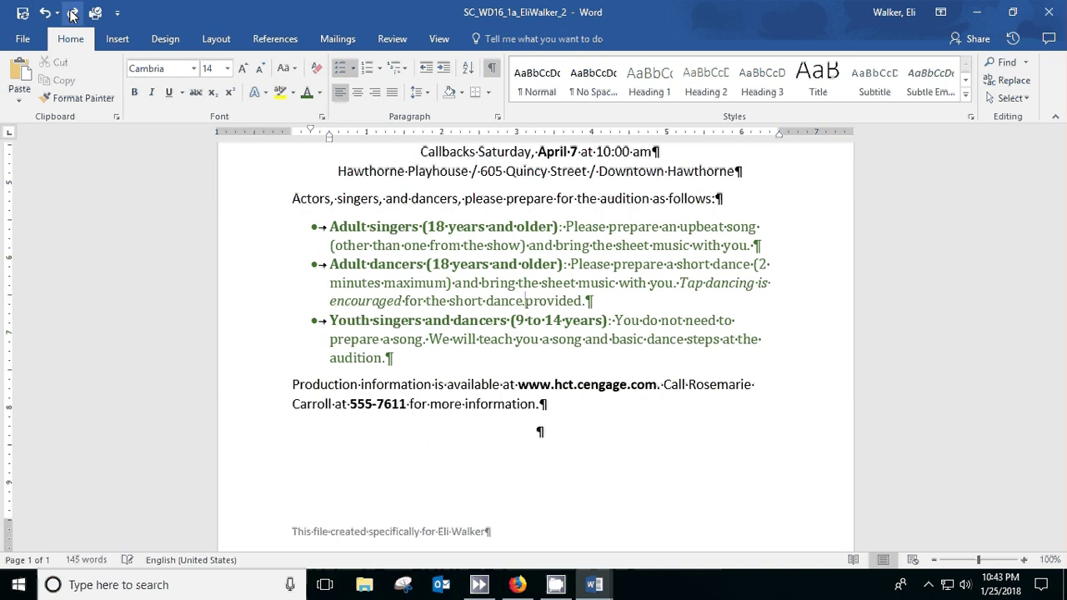
- Redo all the undone deletions so the adult dancers bullet ends with "short dance."
left_click(72, 14)
left_click(72, 14)
left_click(72, 13)
left_click(72, 13)
left_click(72, 13)
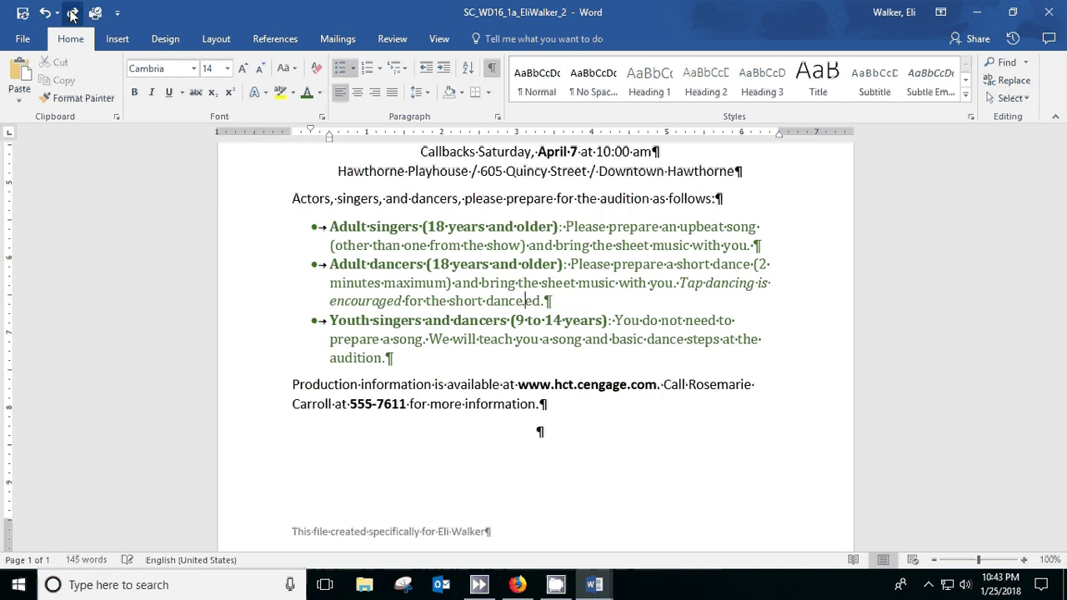
left_click(71, 13)
left_click(72, 13)
left_click(72, 13)
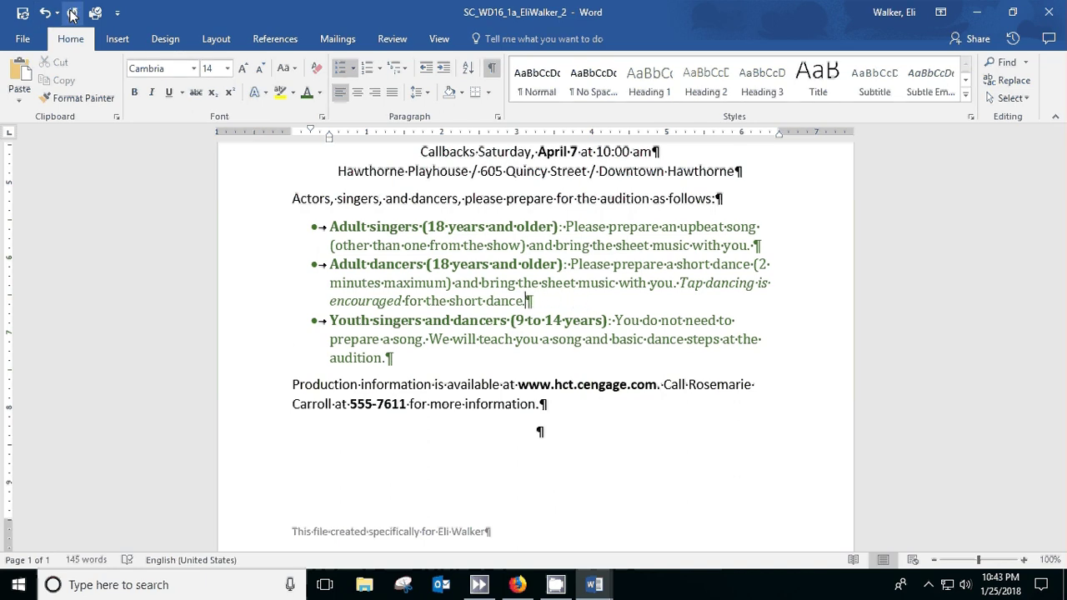
left_click(71, 13)
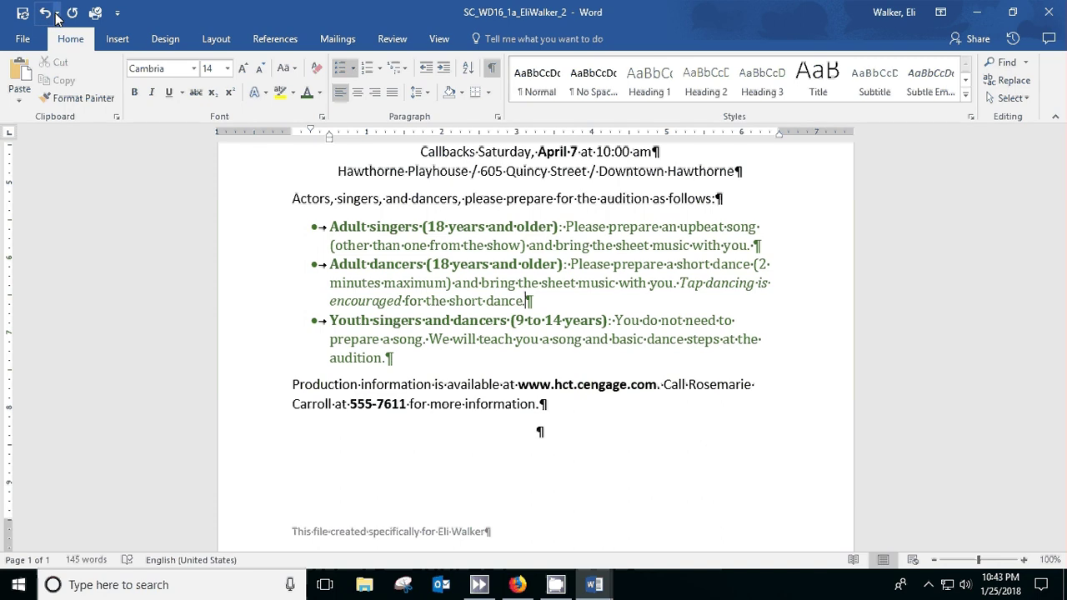
- Review the history of undoable actions down to the oldest entries and close it without undoing anything
left_click(57, 14)
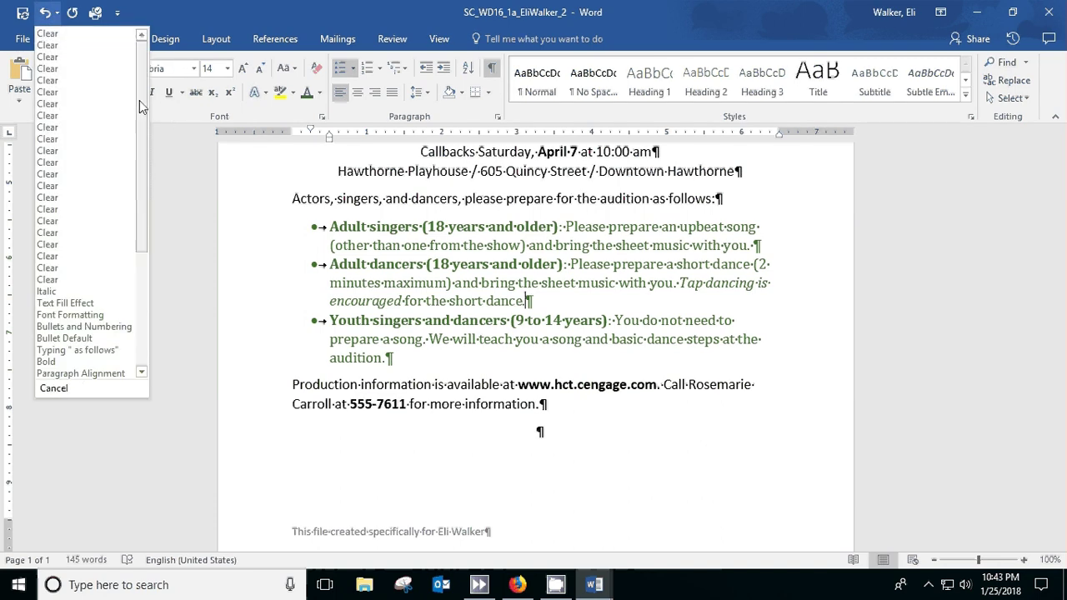
left_click_drag(139, 100, 160, 241)
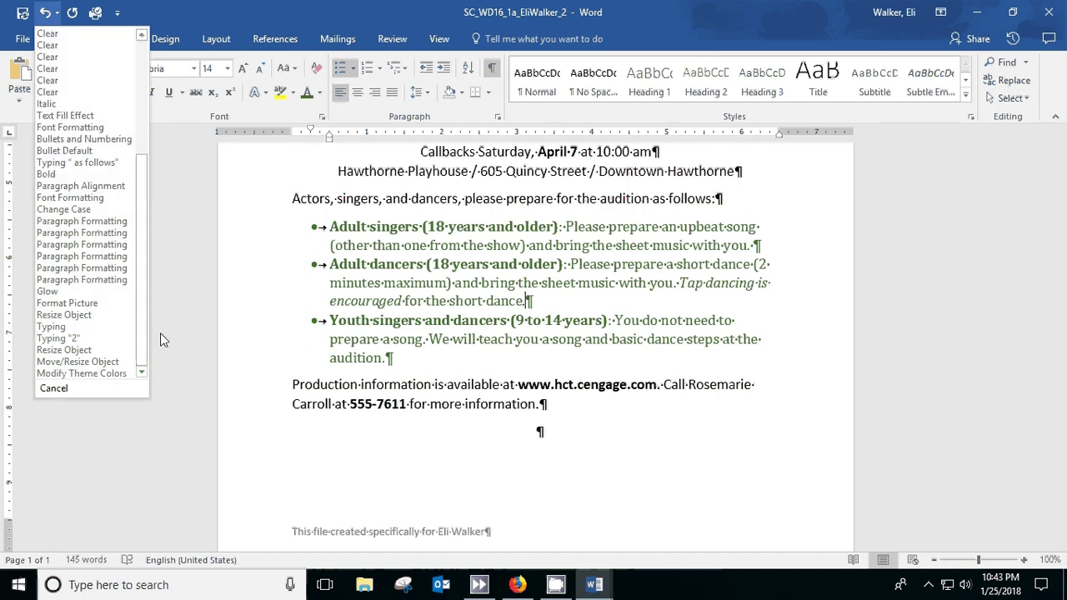
left_click(185, 284)
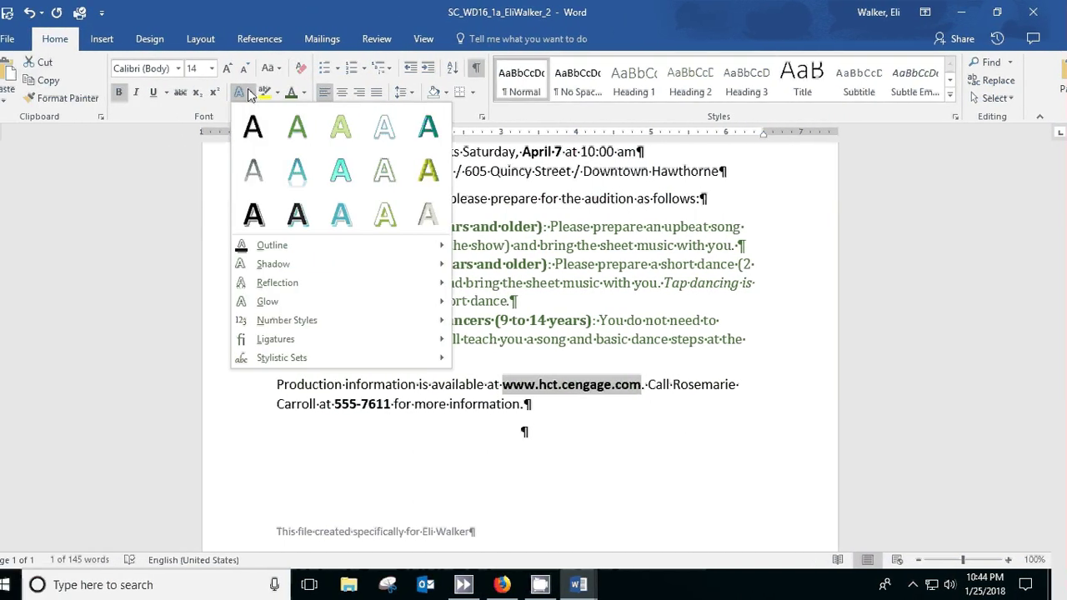
mouse_move(247, 252)
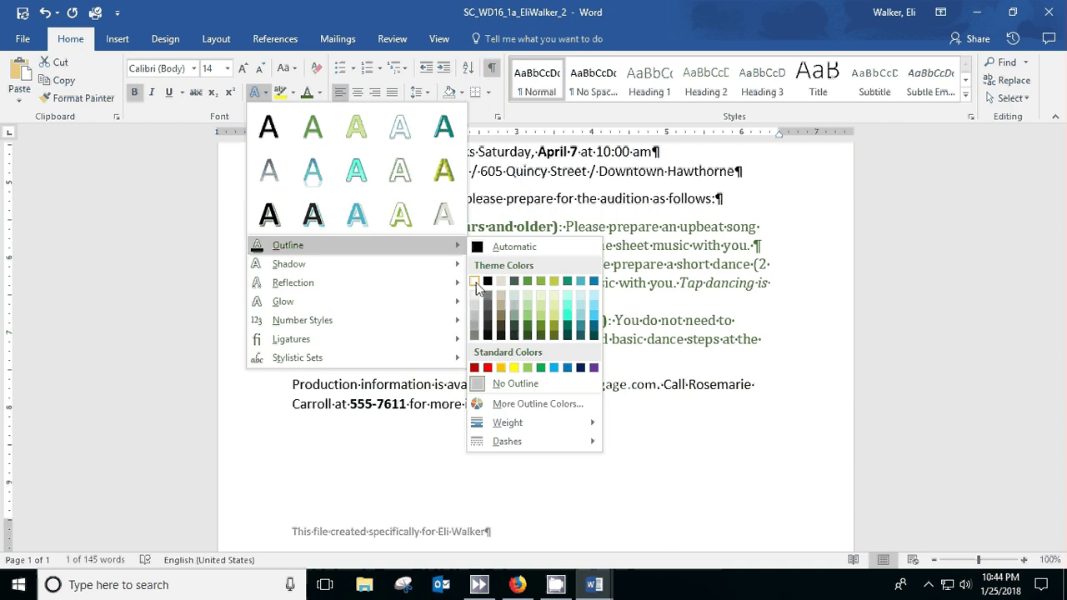
left_click(556, 281)
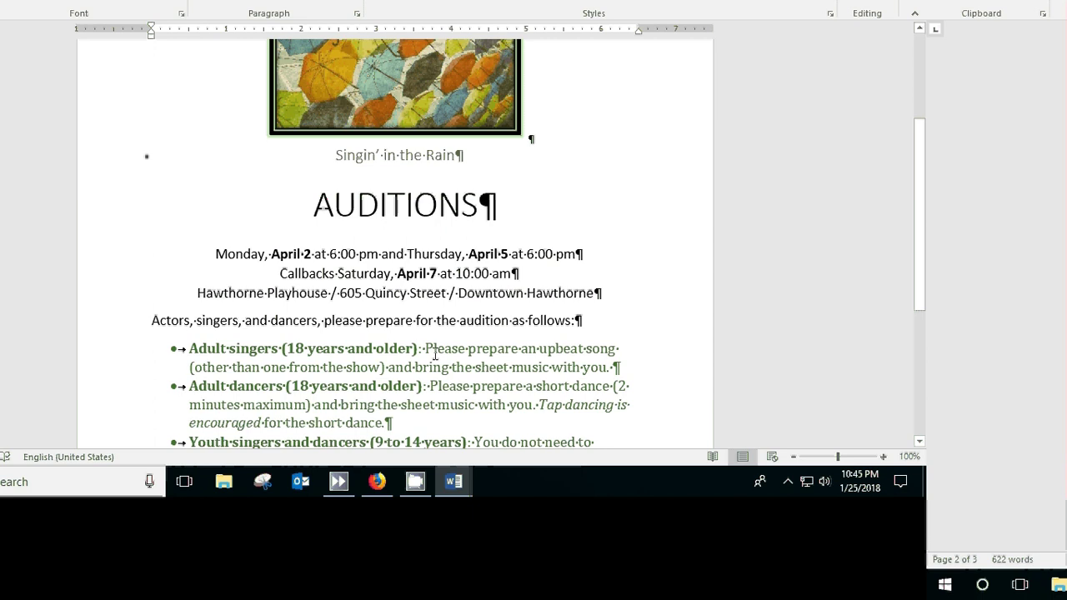
- Shade the whole paragraph beginning "Production information is available at" with a light green theme color
scroll(390, 347, "down", 2)
scroll(390, 348, "down", 1)
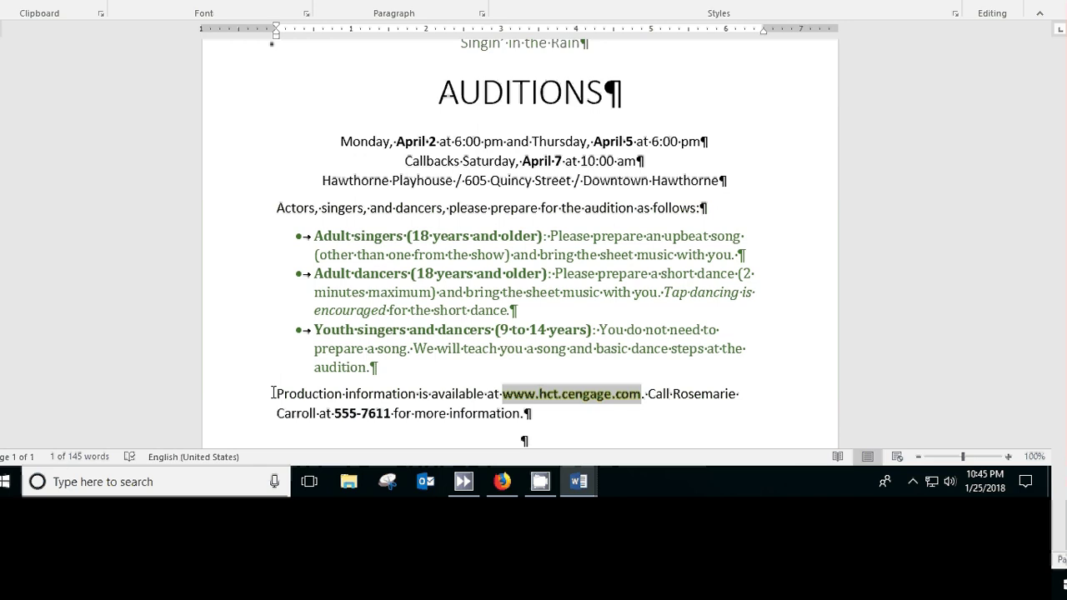
left_click_drag(311, 394, 522, 413)
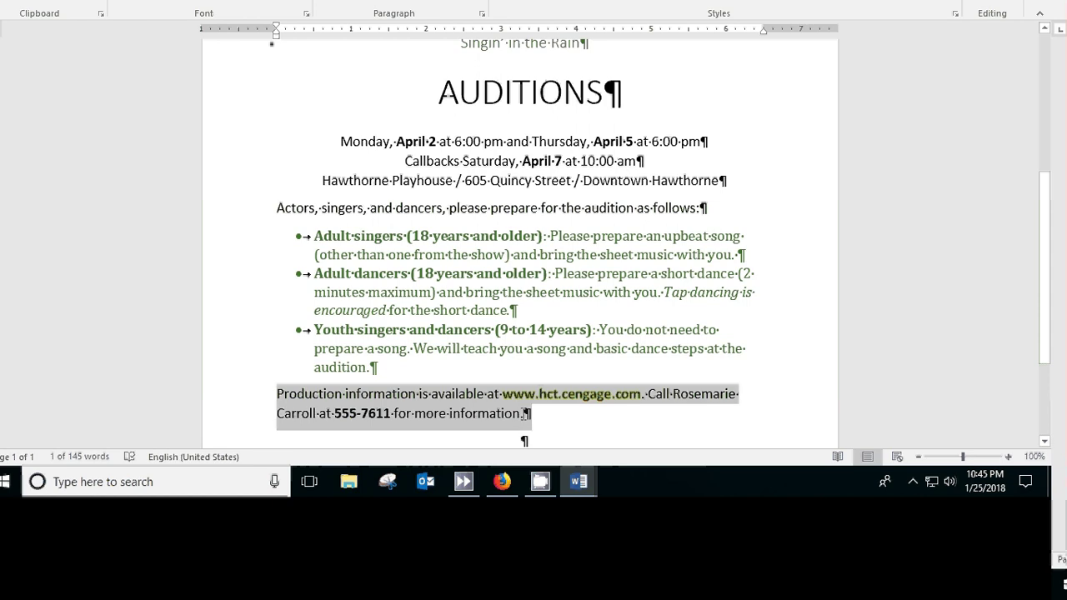
left_click(288, 393)
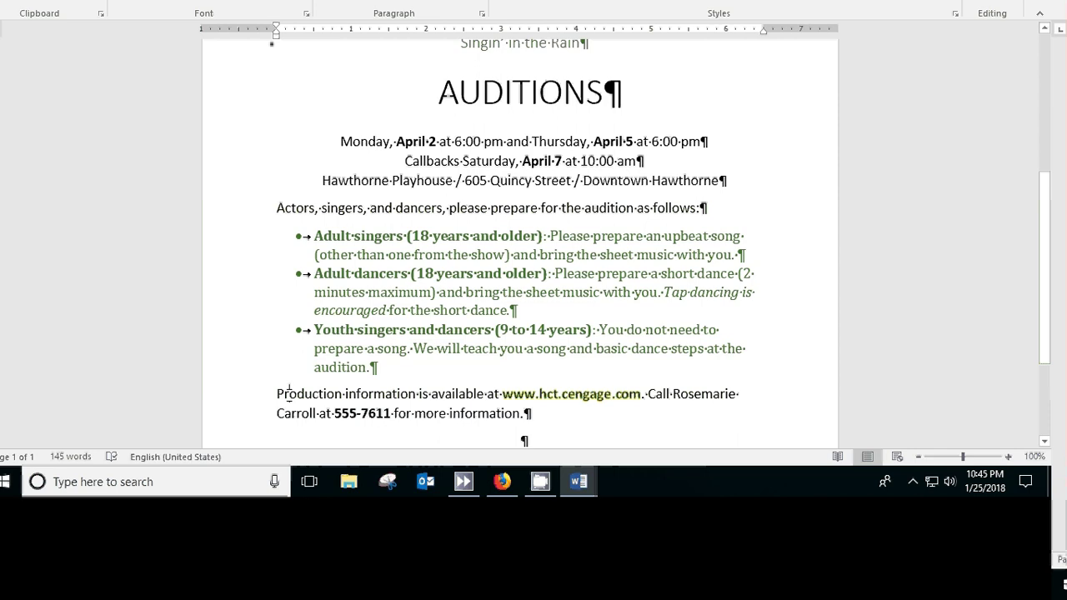
double_click(289, 394)
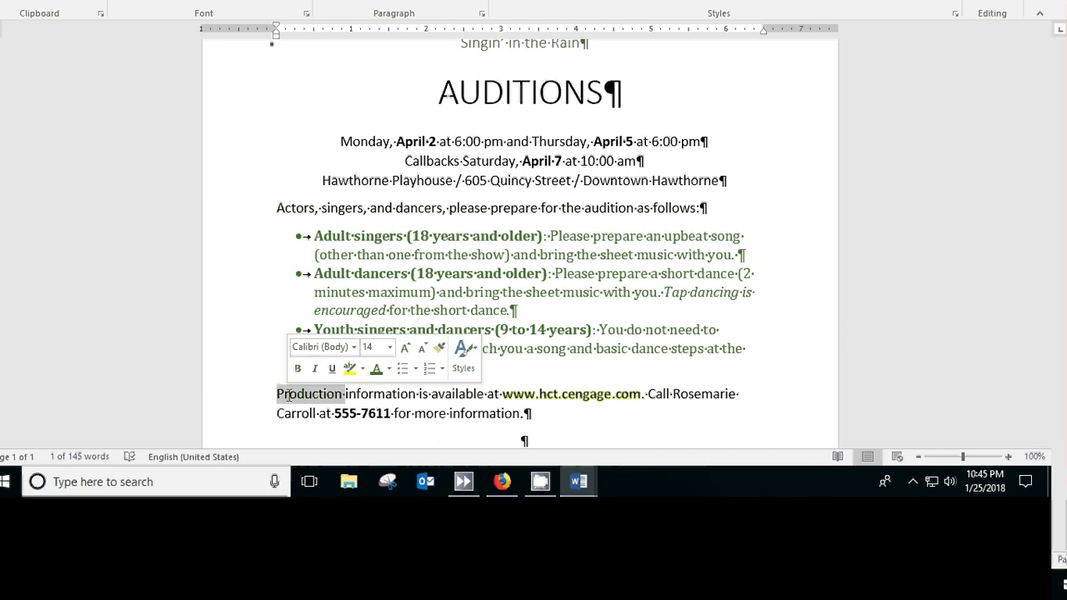
left_click(289, 394)
triple_click(288, 395)
double_click(288, 395)
left_click(288, 394)
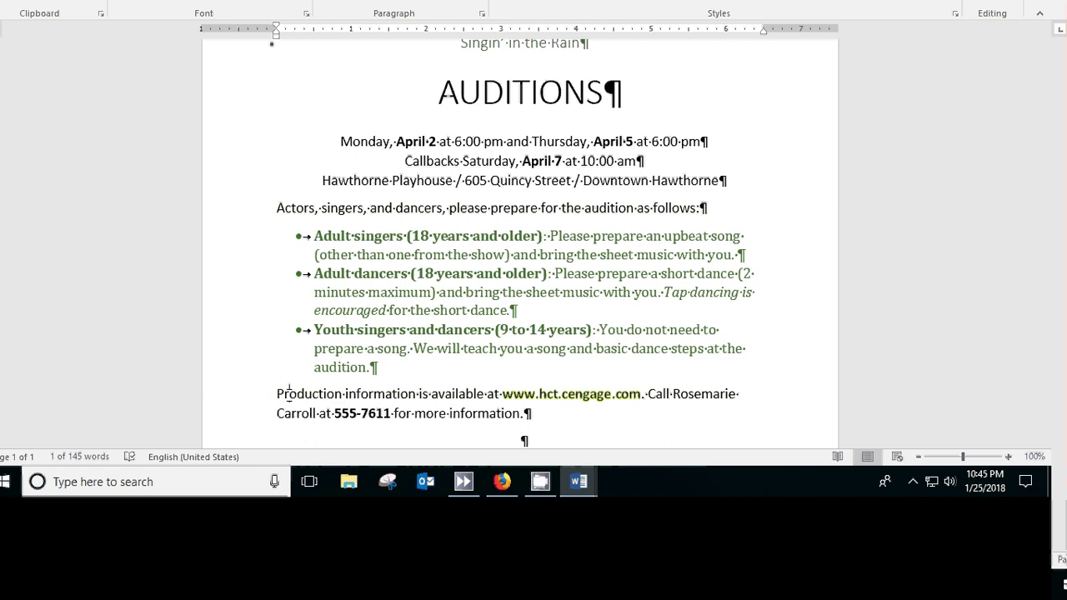
triple_click(288, 394)
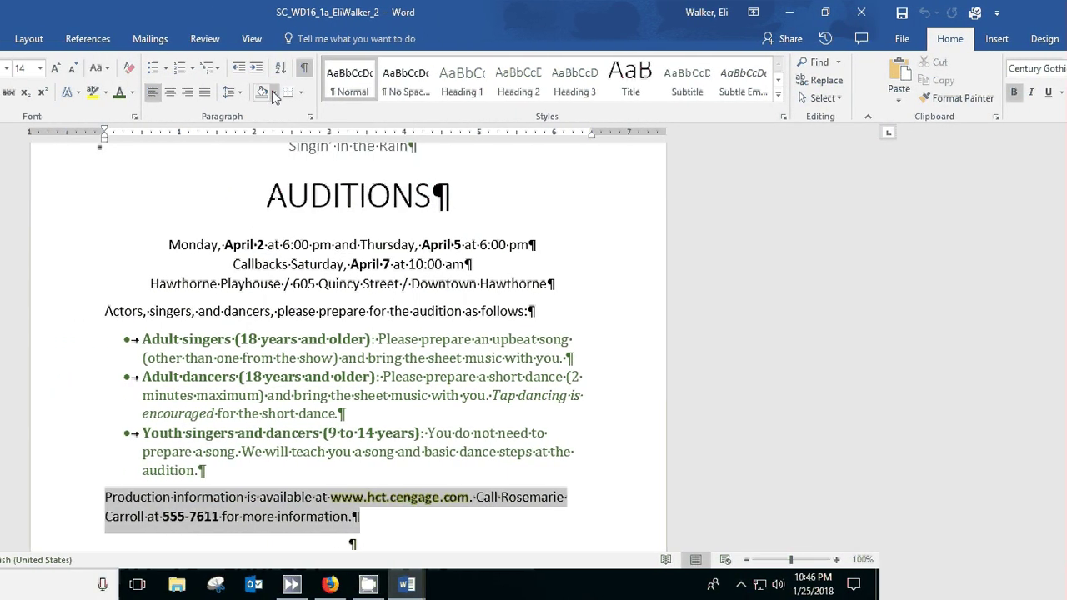
left_click(258, 94)
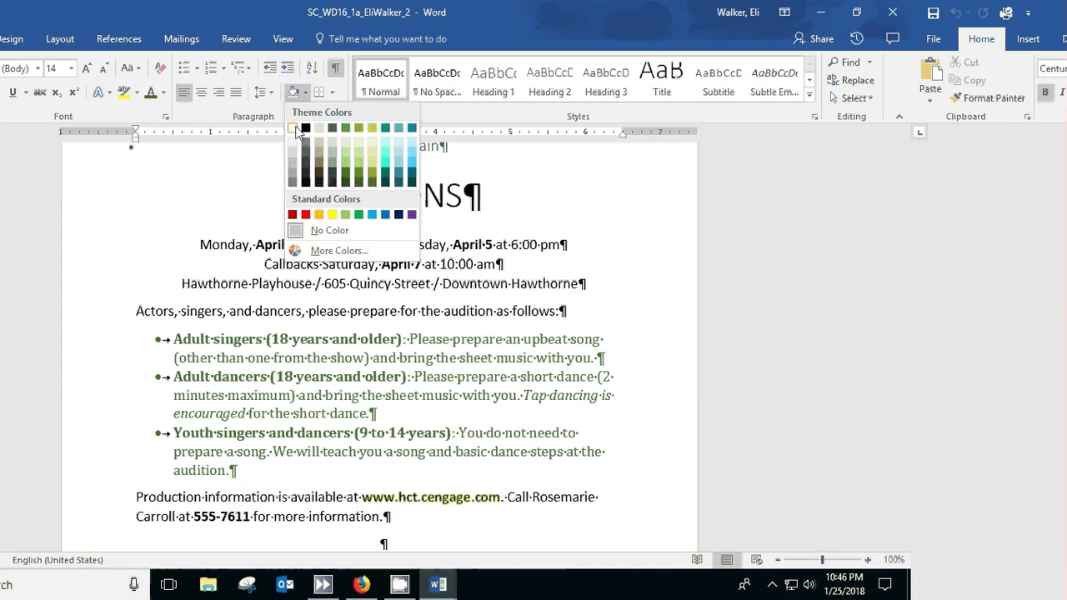
left_click(361, 151)
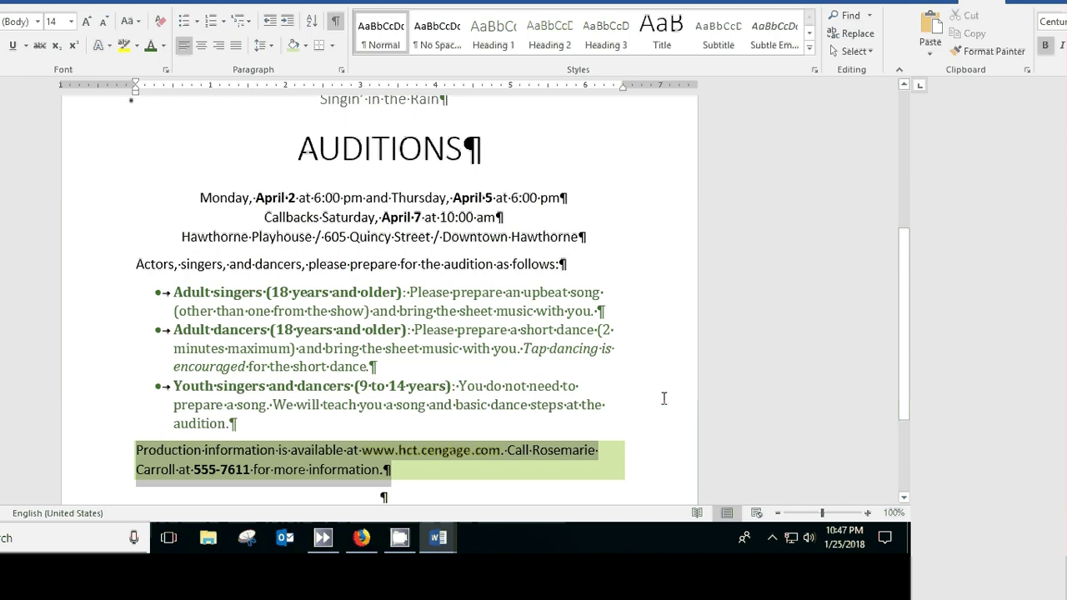
- Insert the picture Support_SC_WD16_1a_Rain from the Downloads folder into the empty centered paragraph below the shaded contact paragraph
left_click(663, 399)
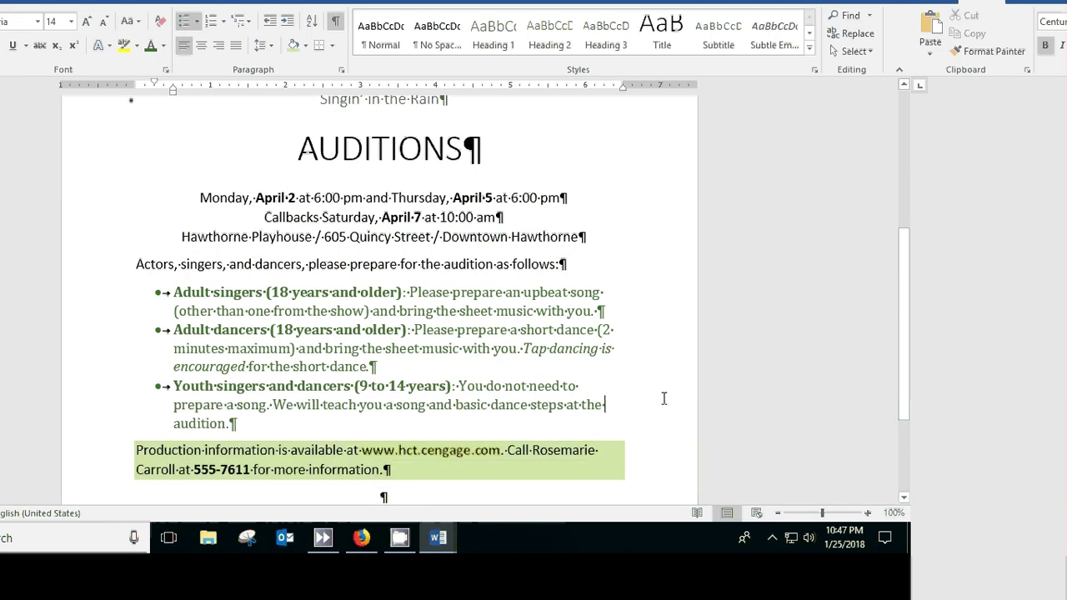
scroll(663, 398, "down", 2)
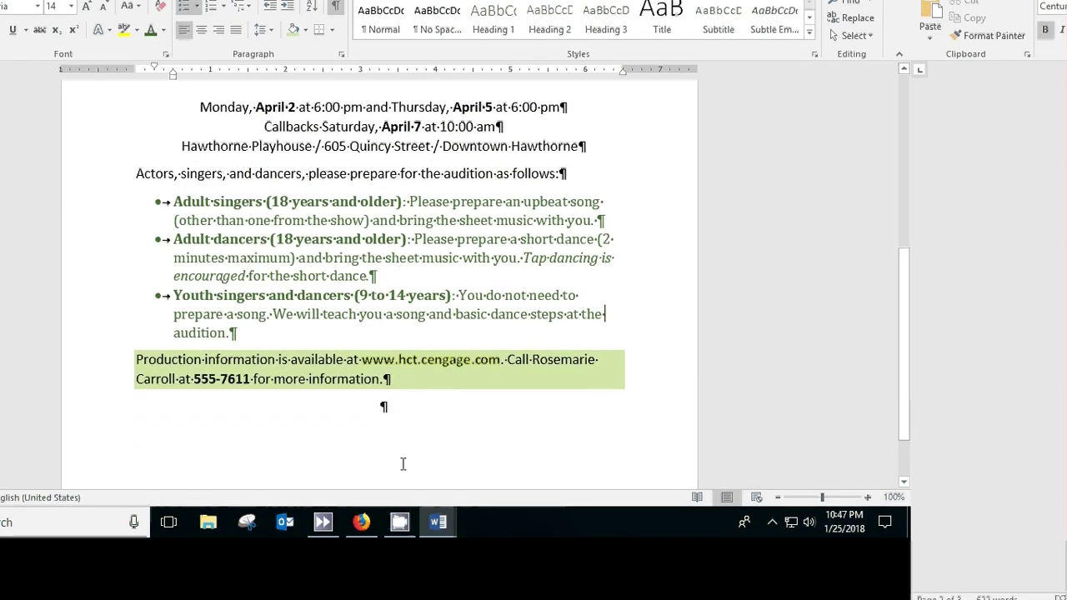
left_click(381, 407)
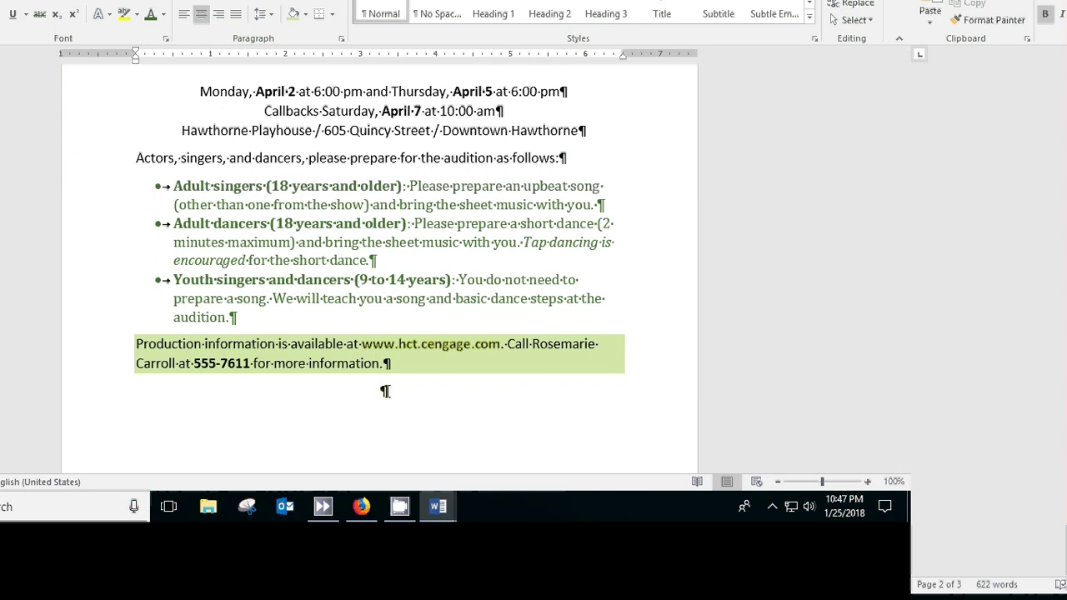
left_click(394, 377)
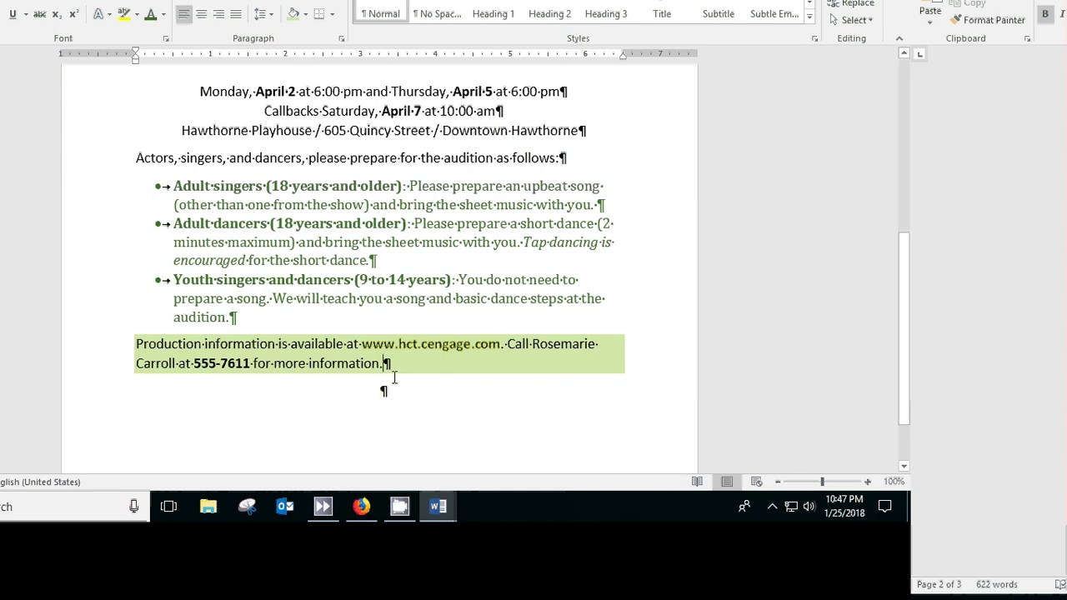
left_click(374, 395)
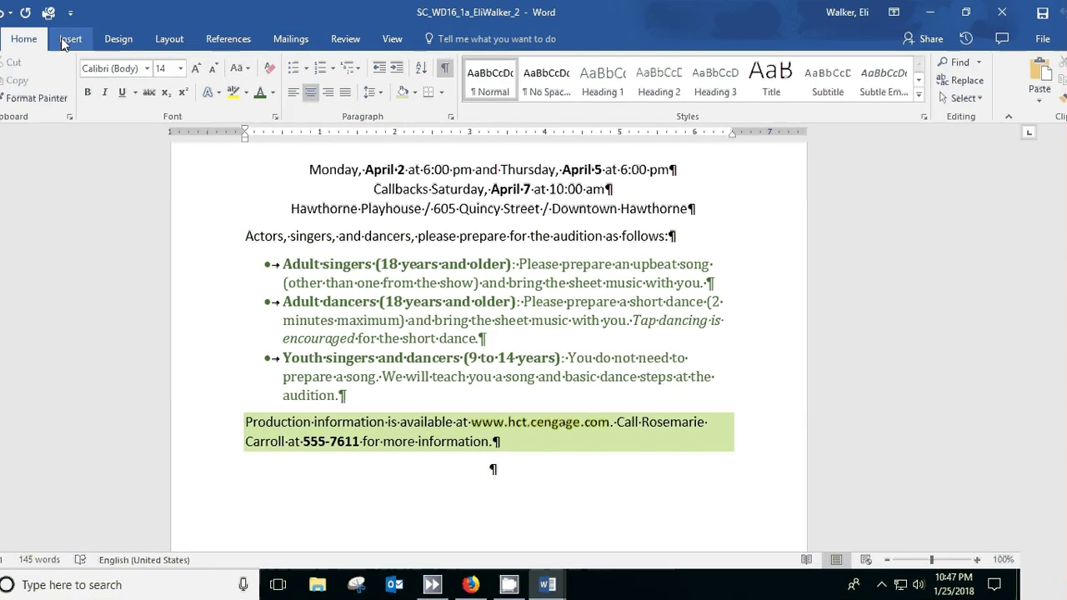
left_click(65, 41)
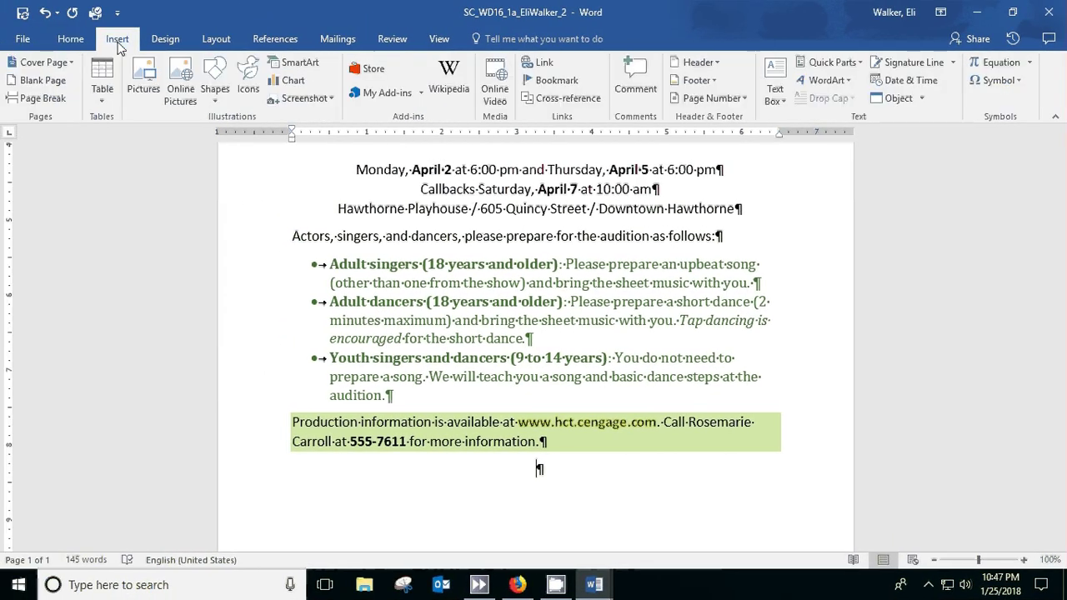
left_click(140, 79)
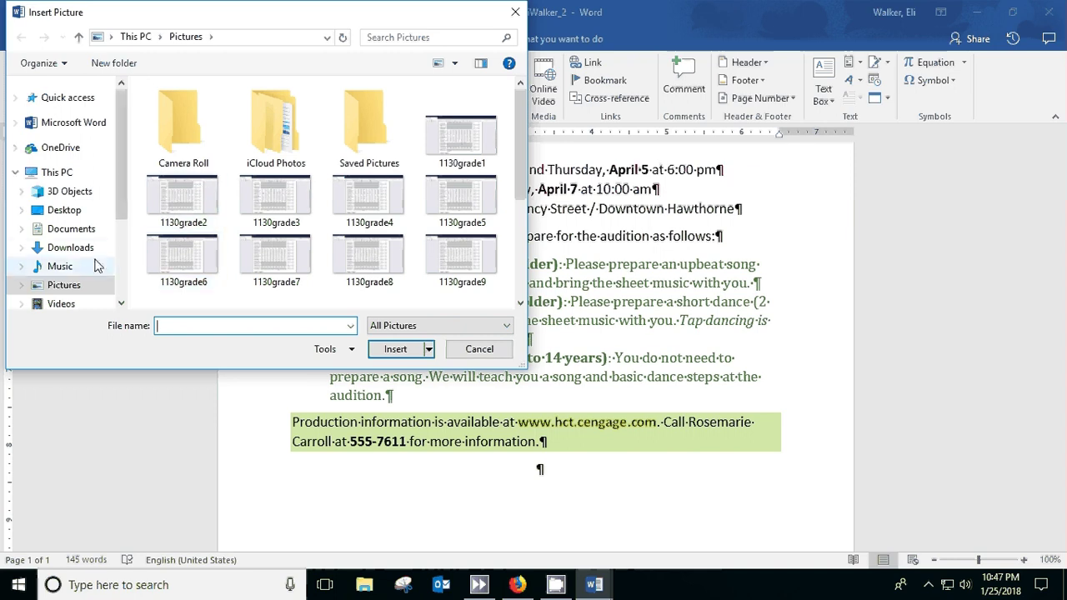
left_click(70, 248)
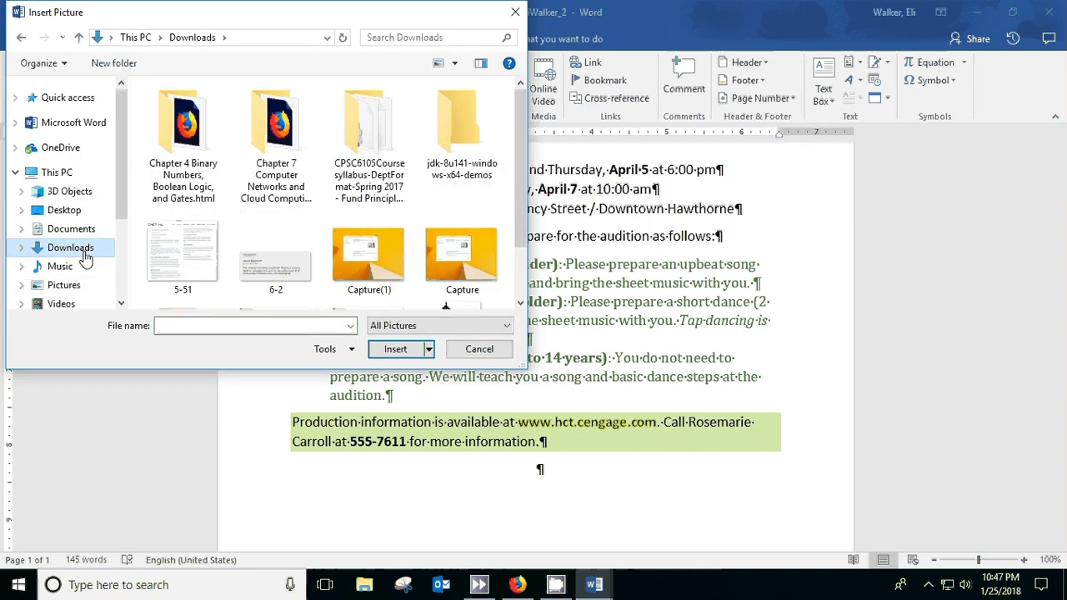
left_click_drag(524, 209, 528, 261)
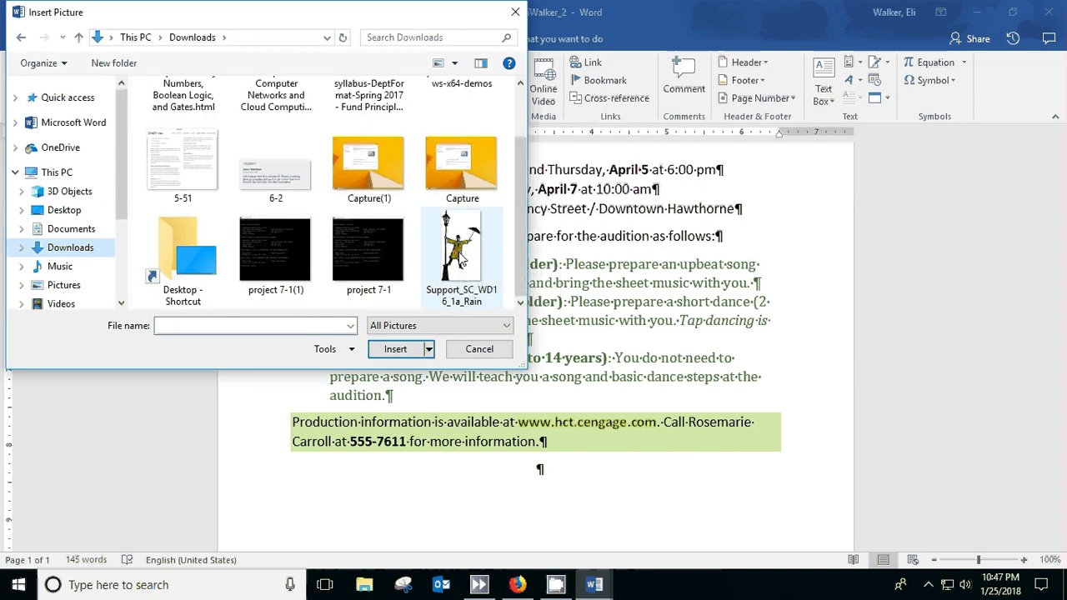
left_click(462, 260)
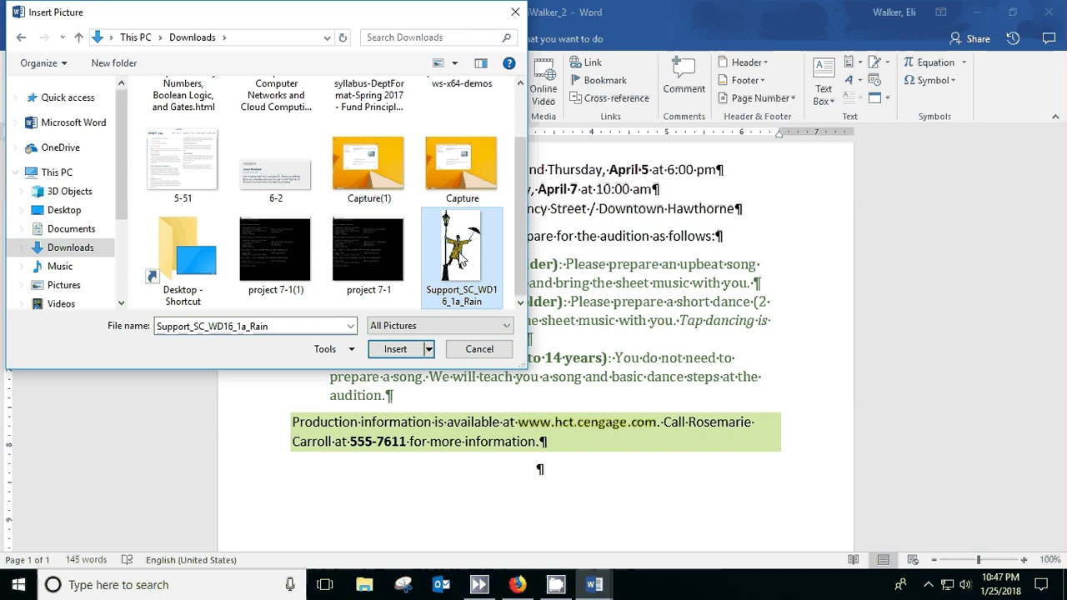
double_click(461, 259)
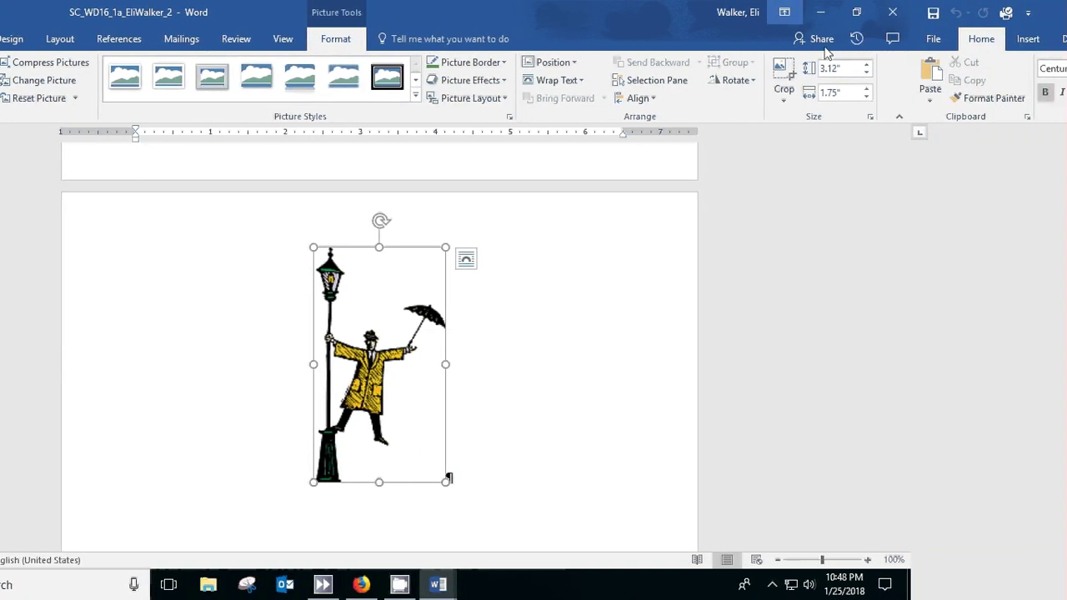
- Set the height of the inserted lamppost picture to 1"
left_click(790, 68)
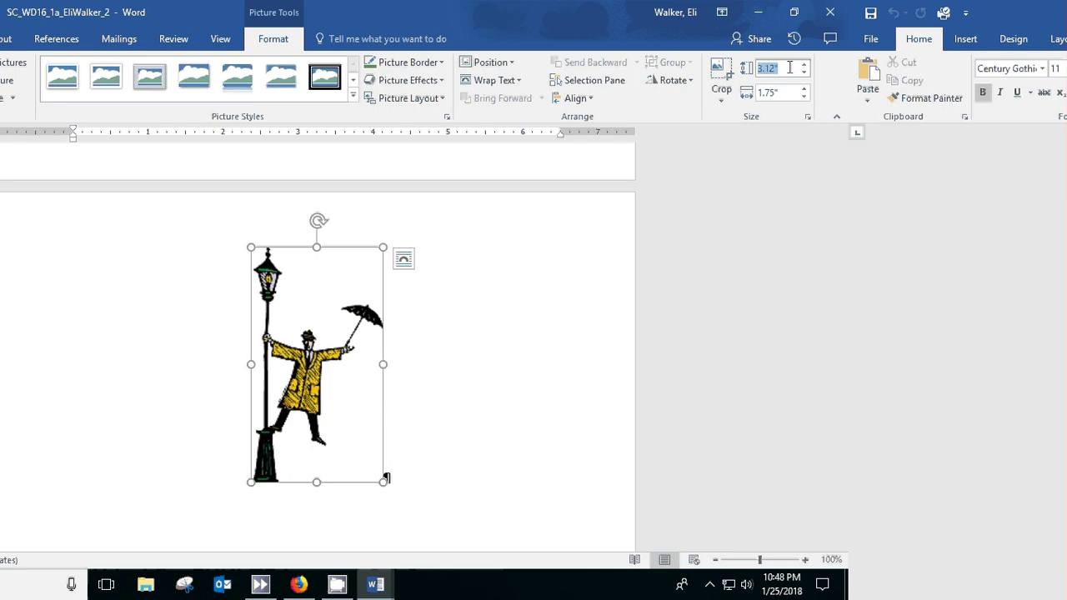
key("BackSpace")
type("1")
key("Return")
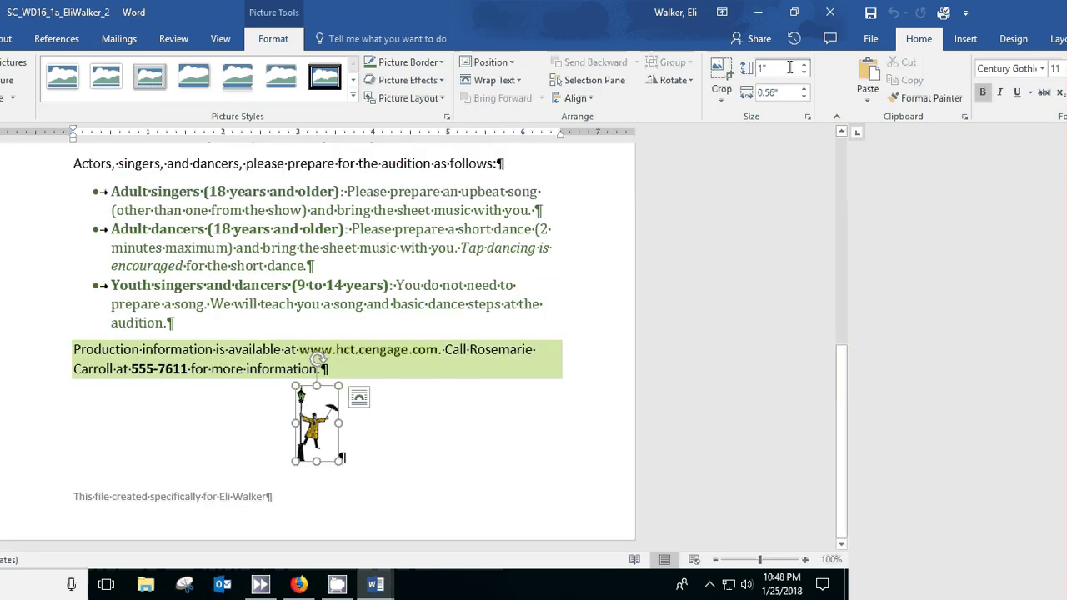
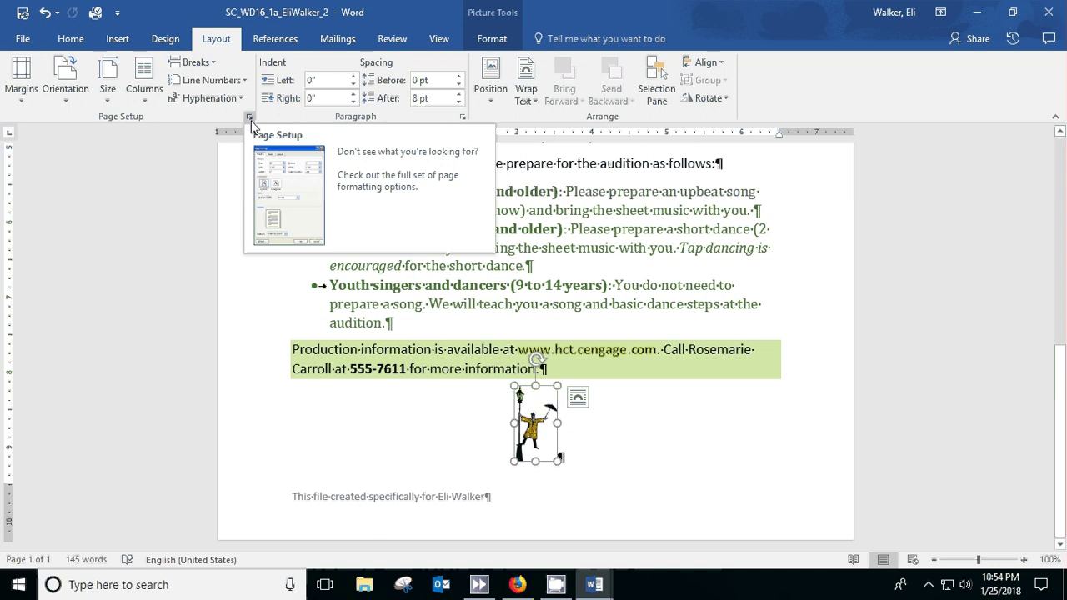
- Set the vertical alignment of the page to Center for the whole document
left_click(249, 119)
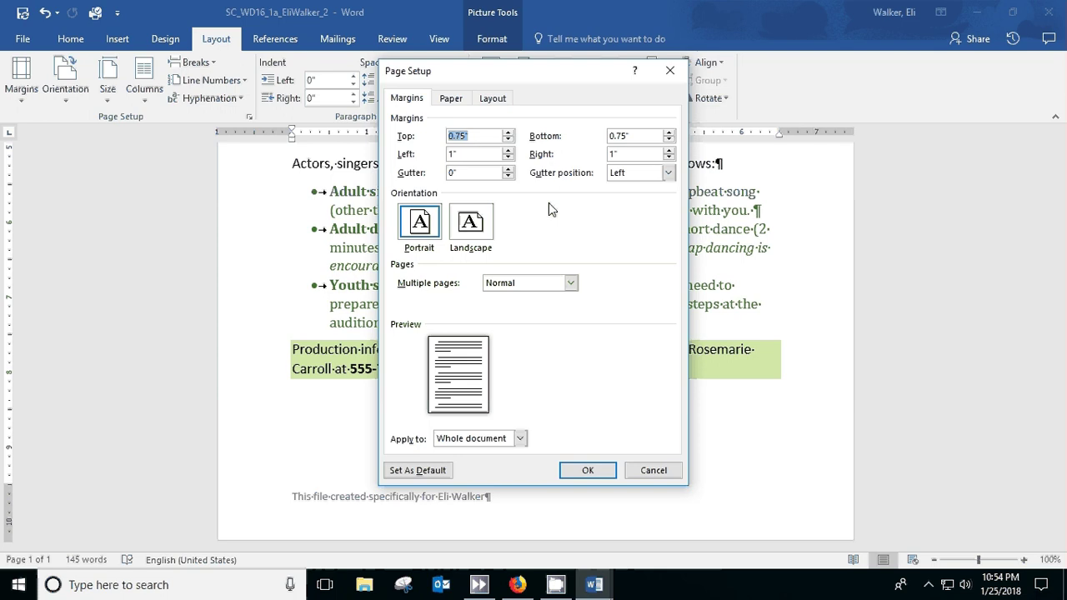
left_click(494, 101)
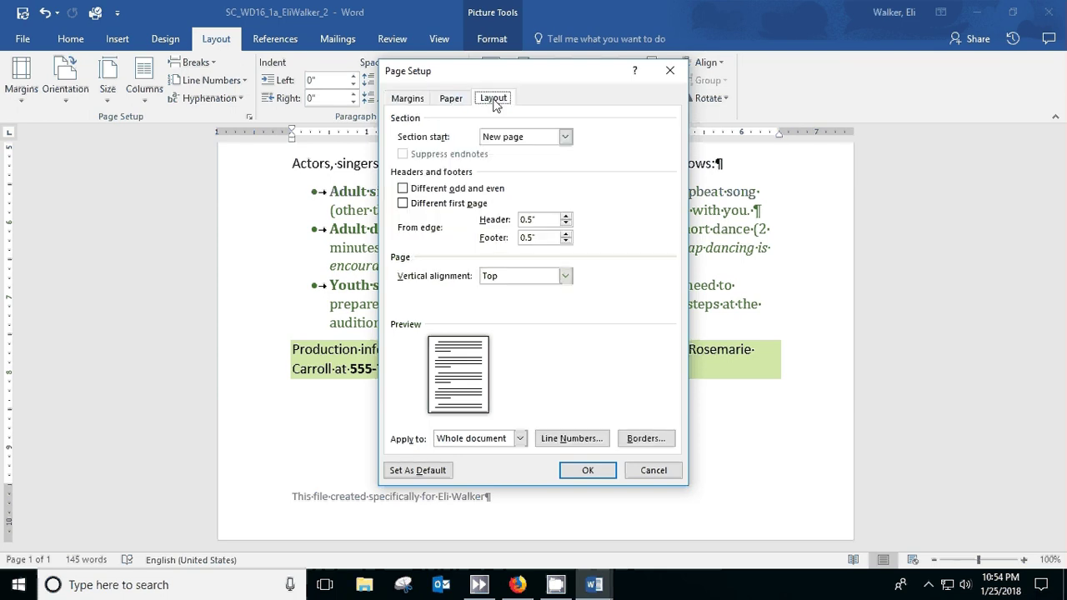
left_click(566, 277)
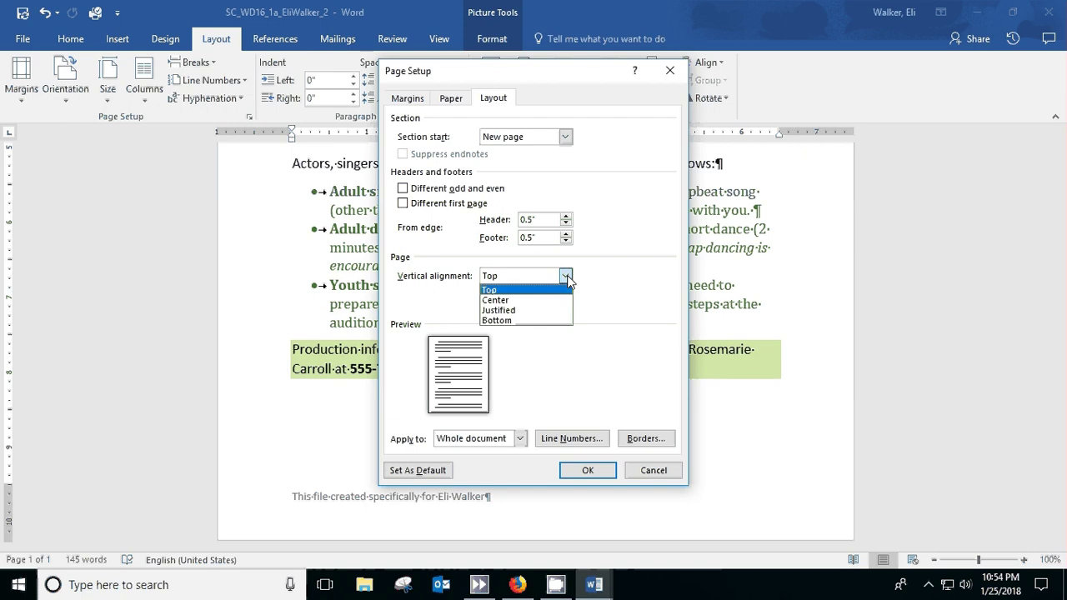
left_click(527, 301)
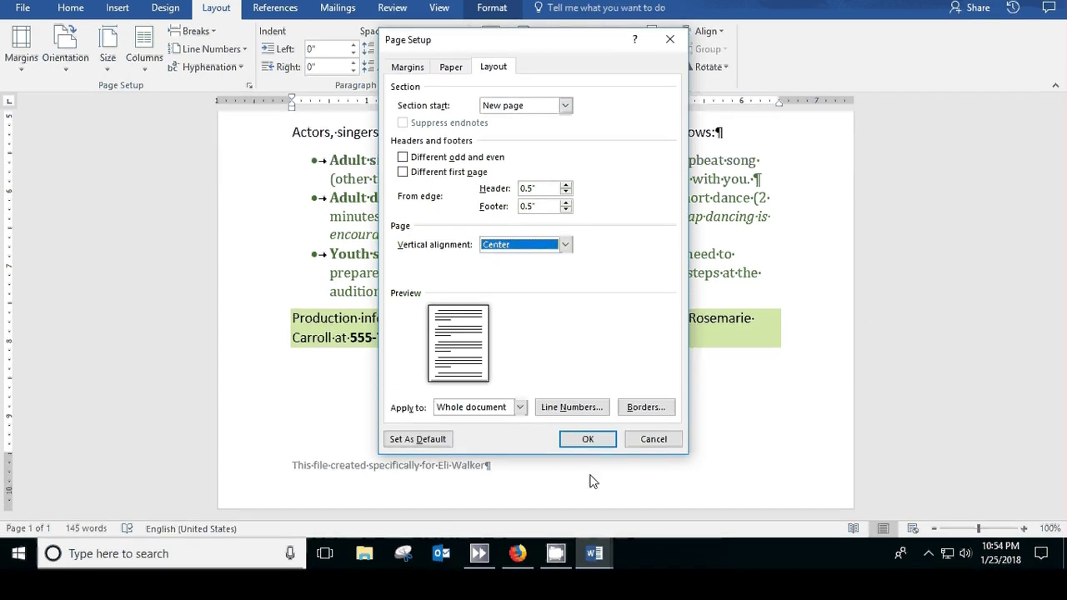
left_click(587, 439)
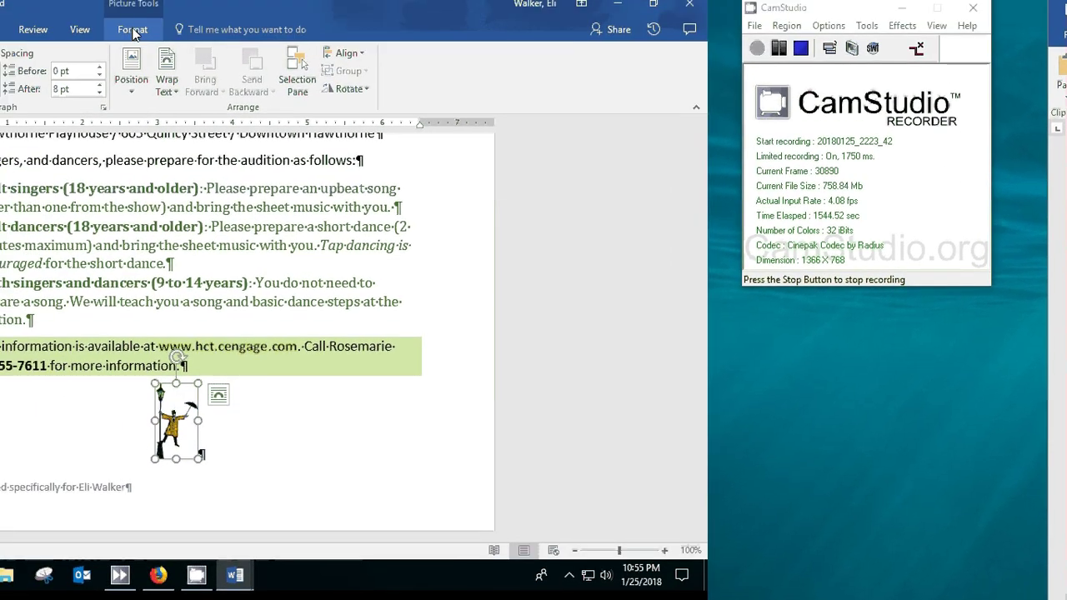
- Add a dashed box page border, 2 ¼ pt wide in a dark blue-green theme color, to the whole document
left_click(0, 38)
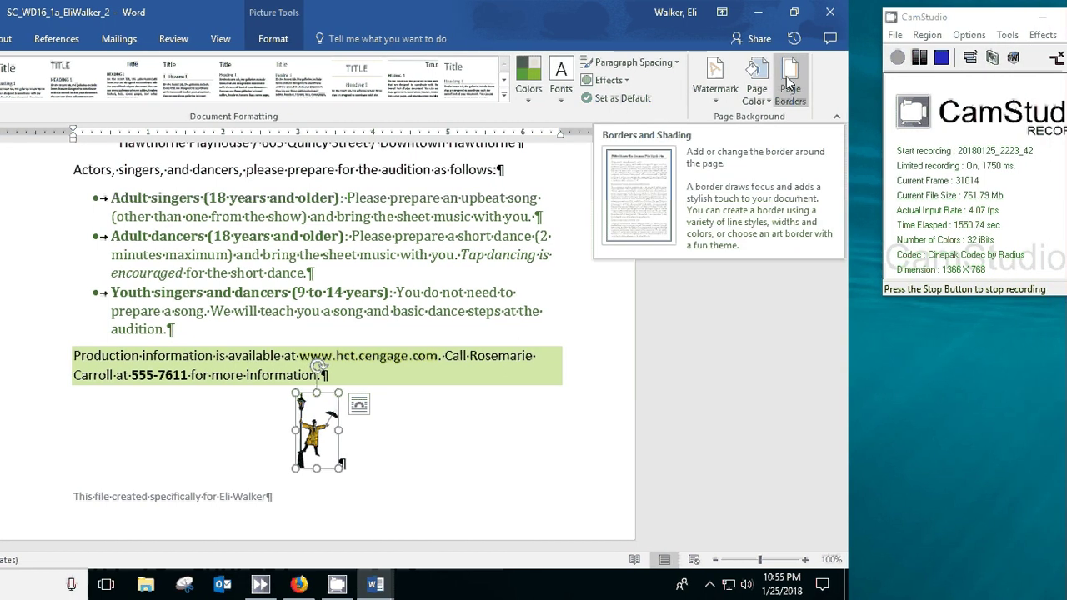
left_click(788, 84)
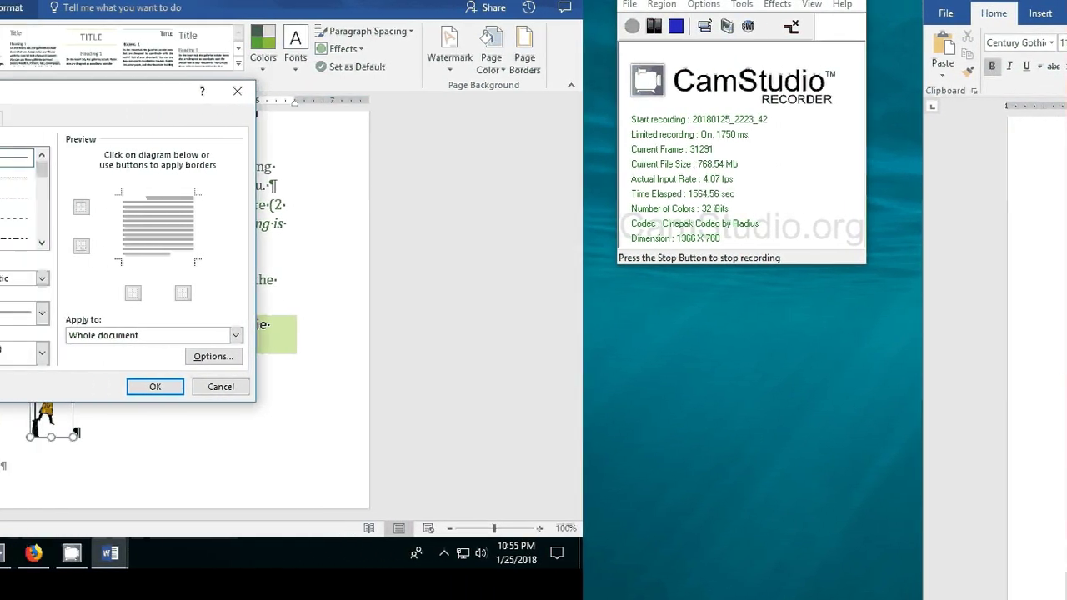
left_click(11, 221)
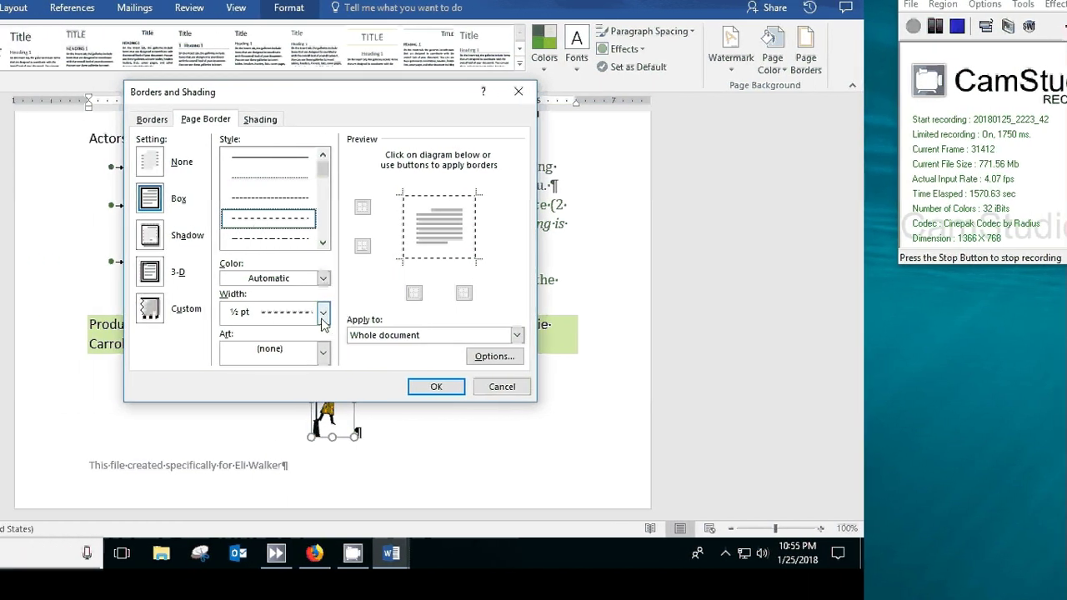
left_click(323, 312)
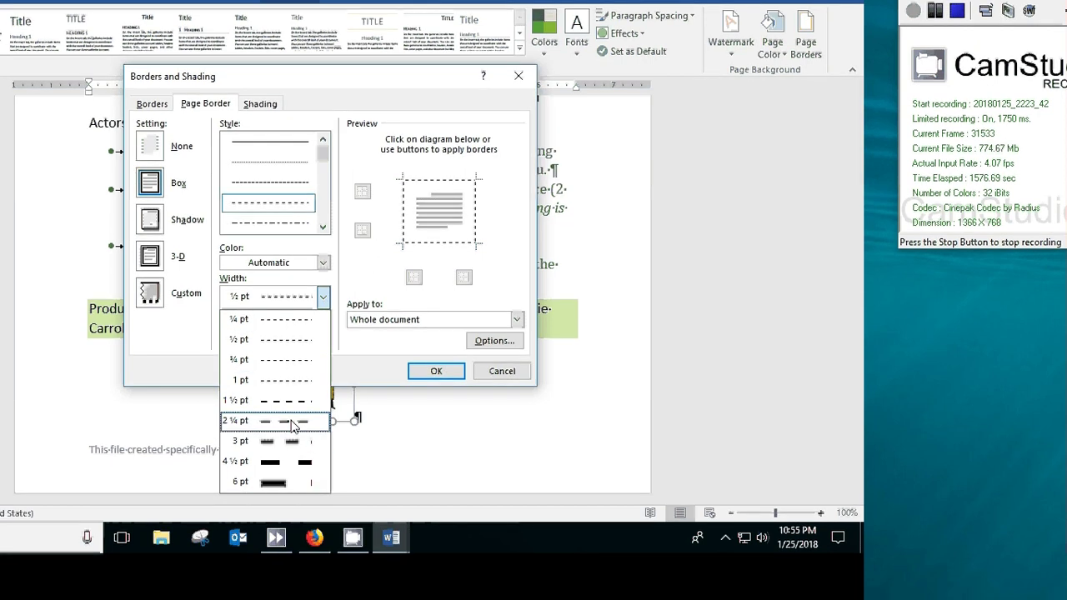
left_click(294, 423)
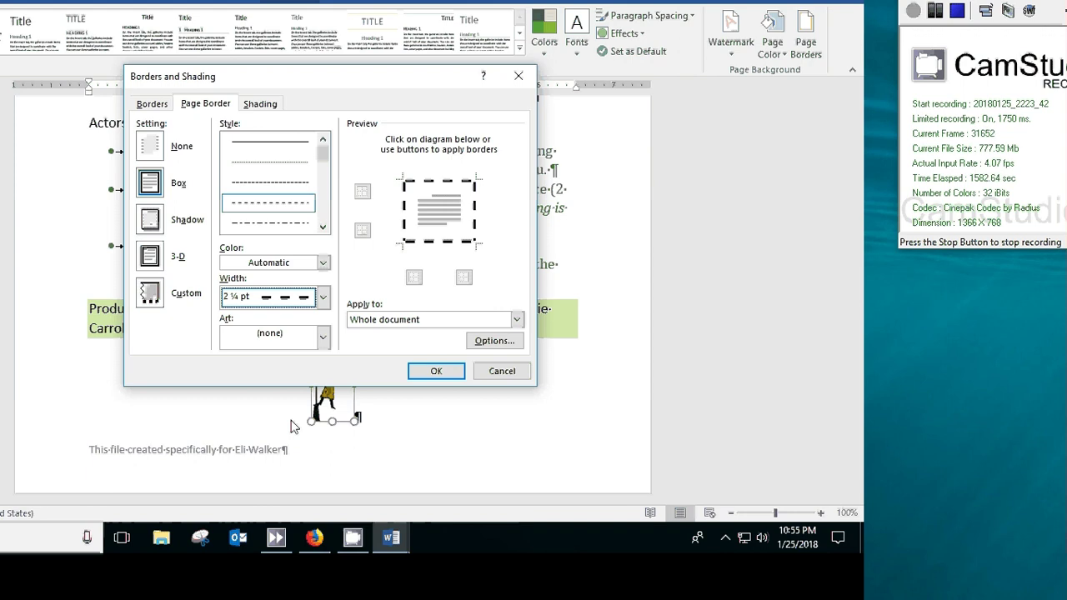
left_click(322, 262)
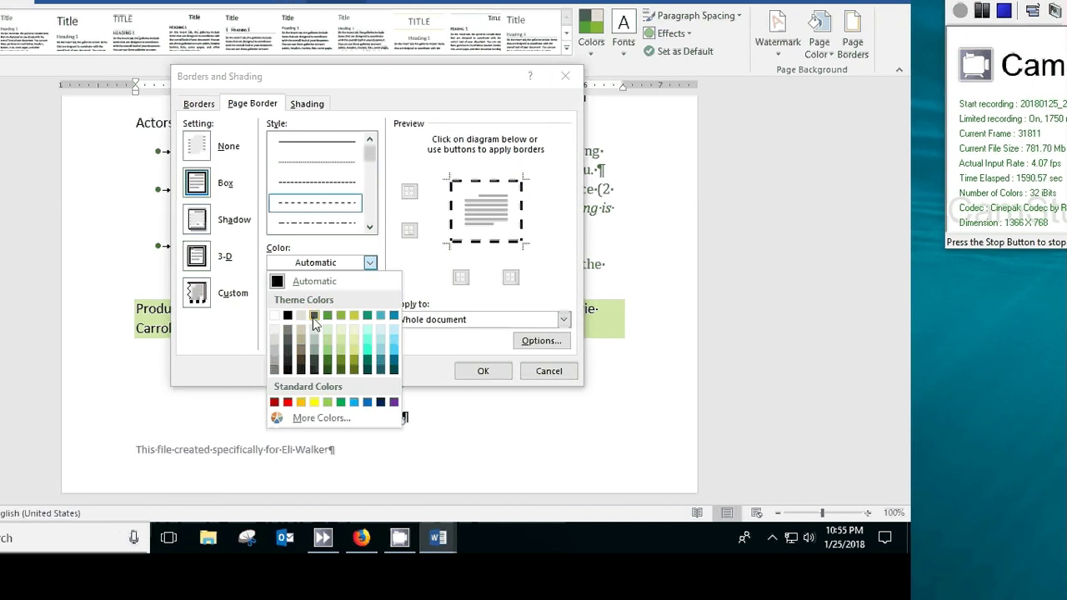
left_click(393, 364)
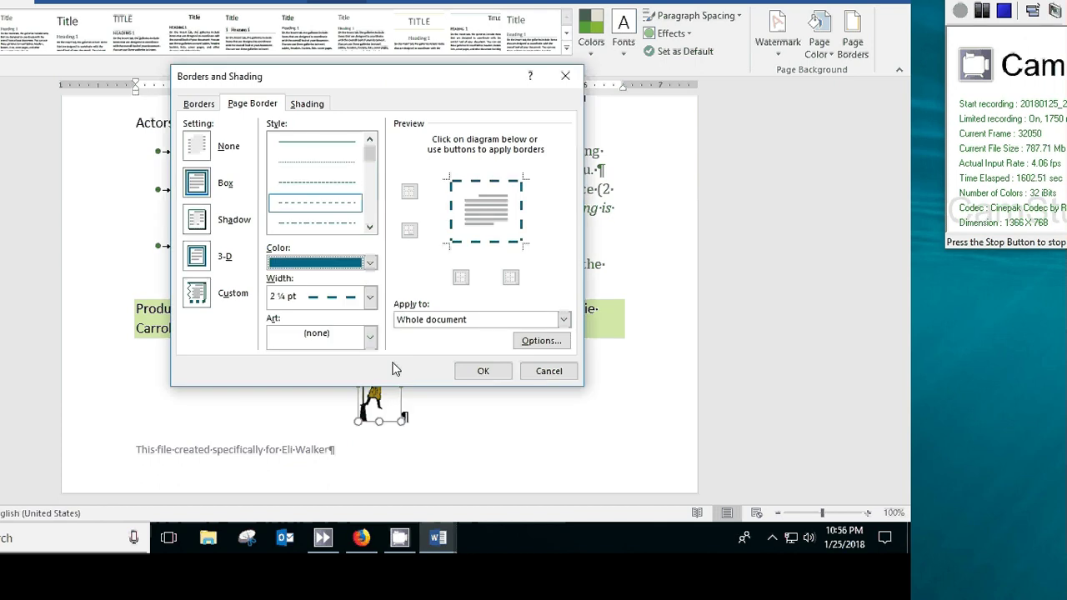
left_click(484, 373)
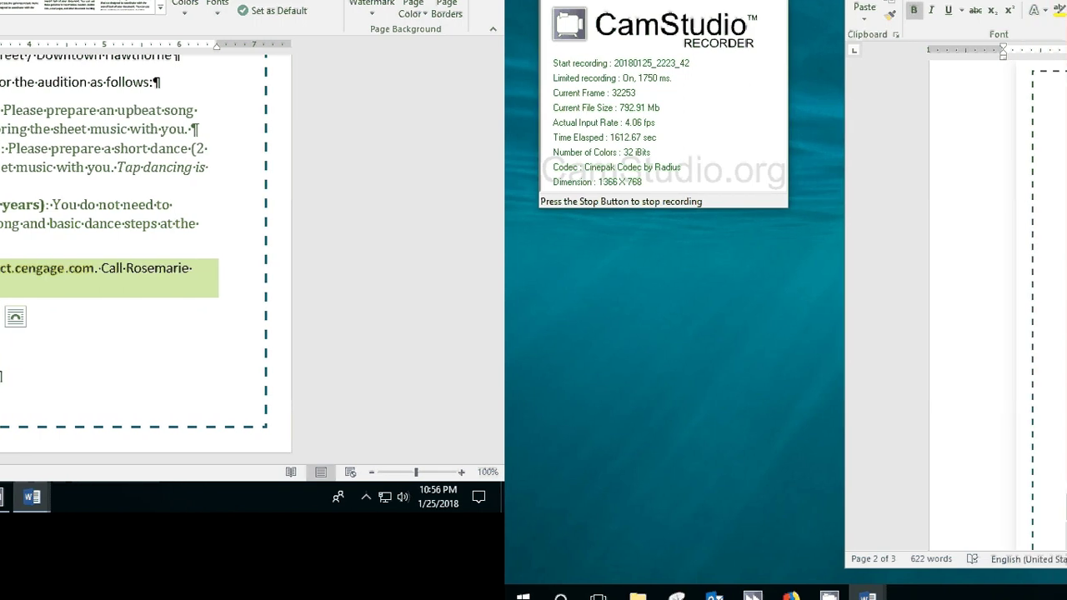
- Arrange the flyer and the Instructions_SC_WD16_1a-1 document side by side on the screen
left_click_drag(1063, 10, 0, 8)
scroll(120, 340, "down", 5)
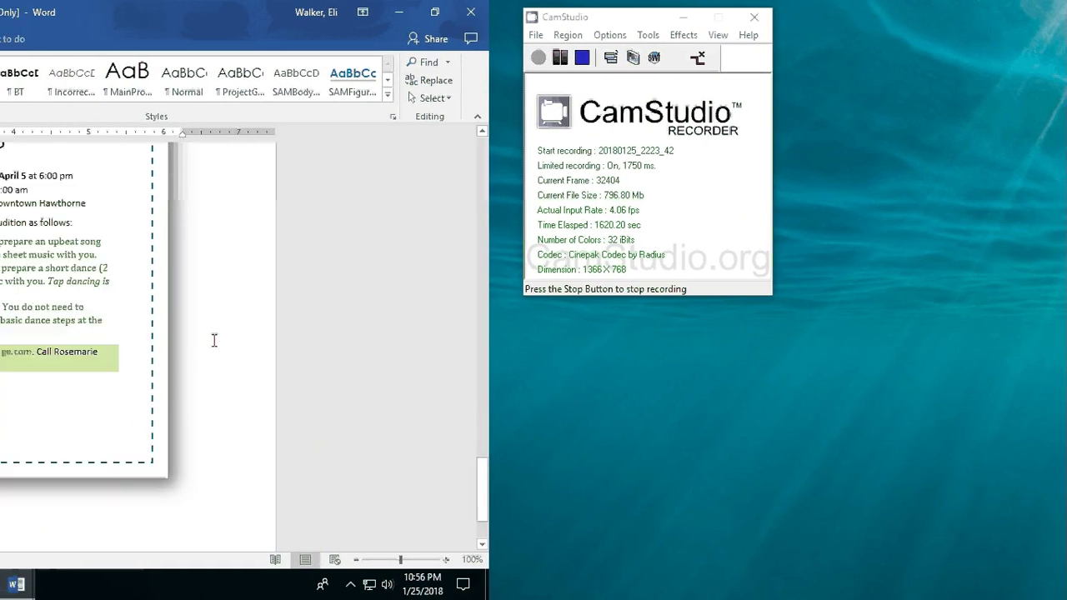
scroll(214, 340, "up", 1)
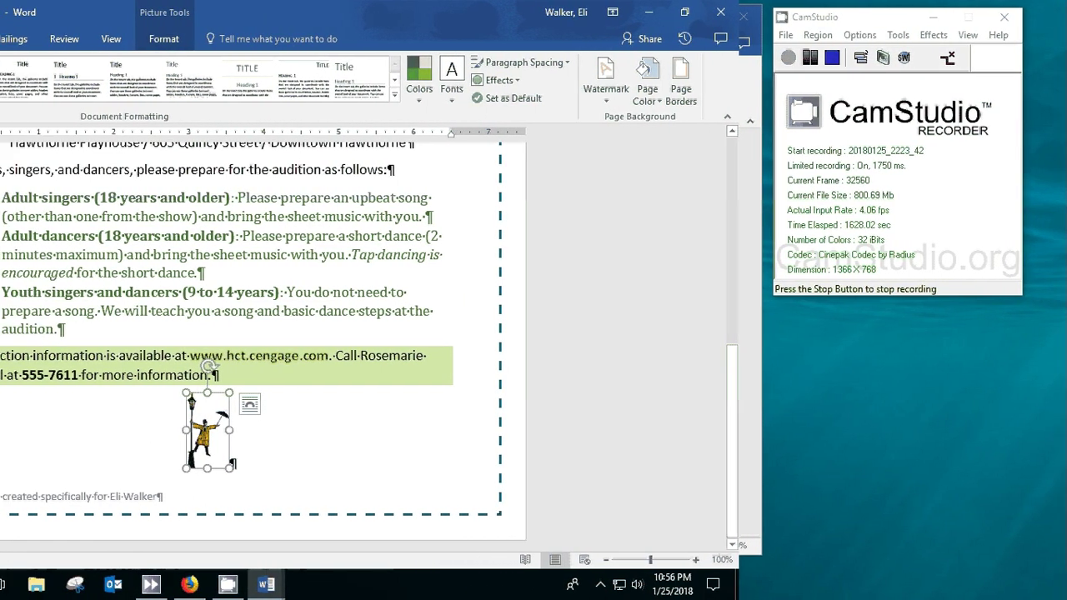
key("super+Left")
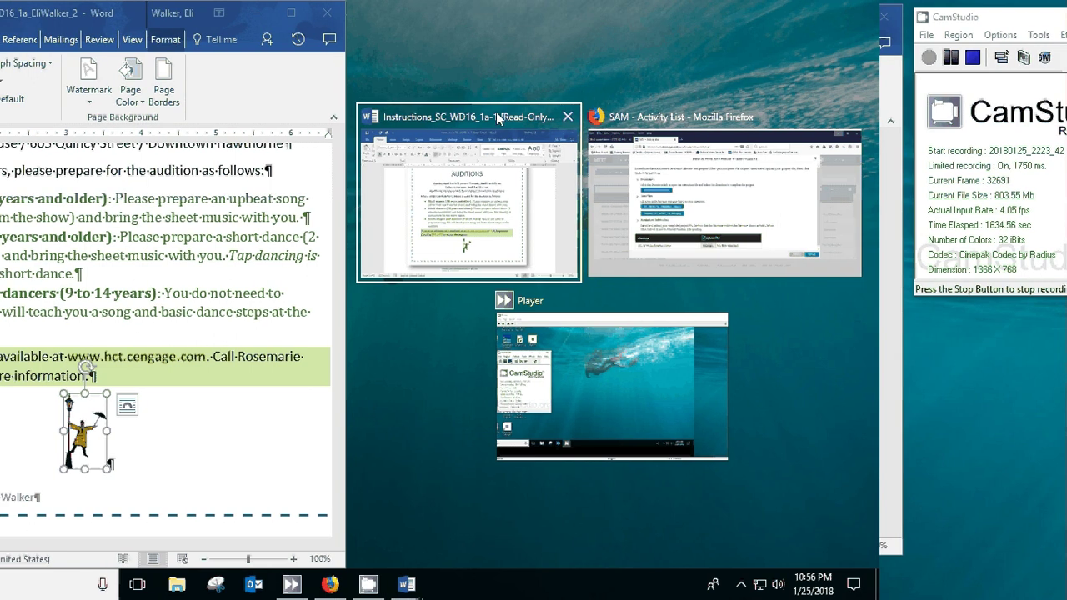
left_click(482, 133)
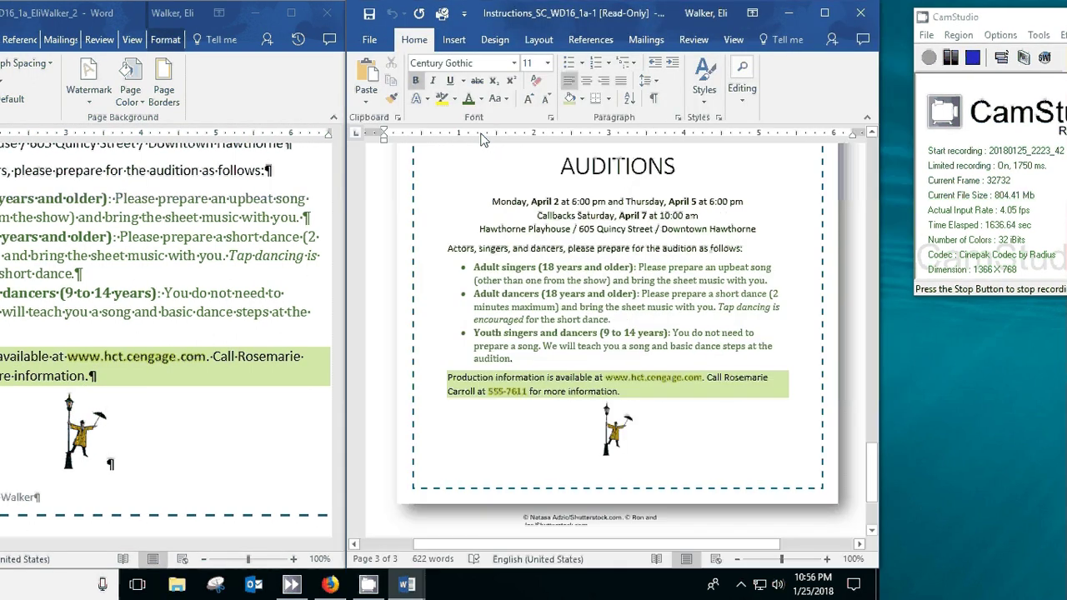
- Zoom the flyer out to 91% and compare it with the Final Figure in the instructions document
scroll(589, 376, "up", 3)
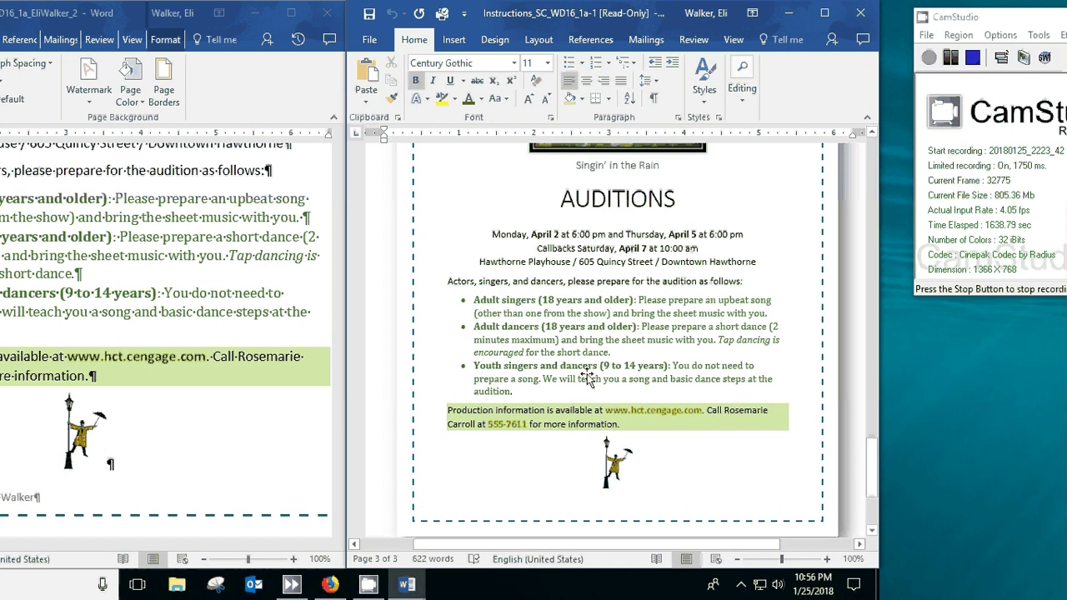
scroll(260, 373, "up", 3)
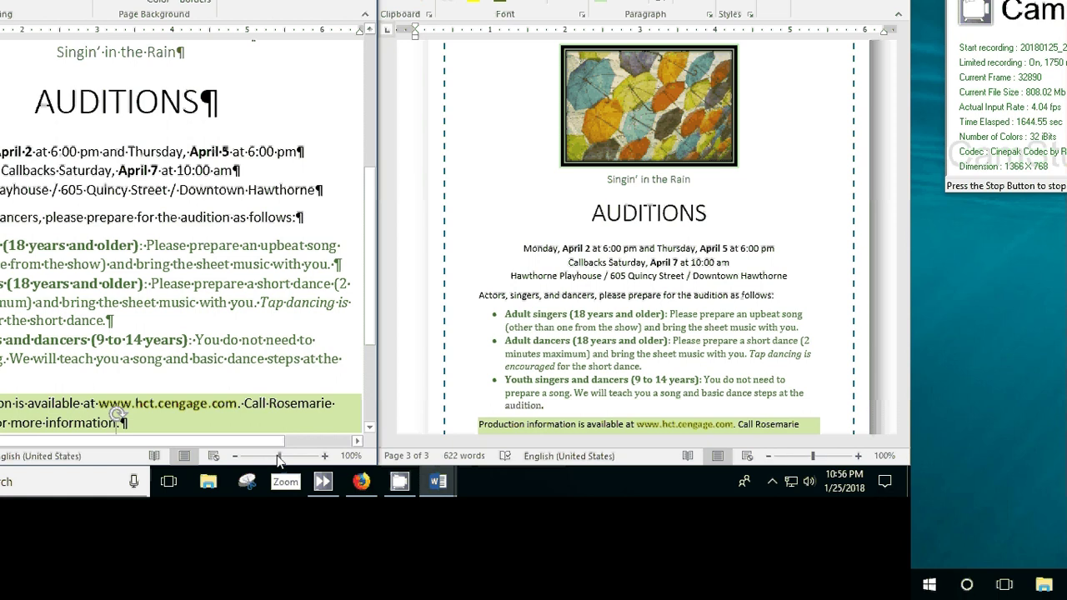
left_click_drag(279, 461, 277, 460)
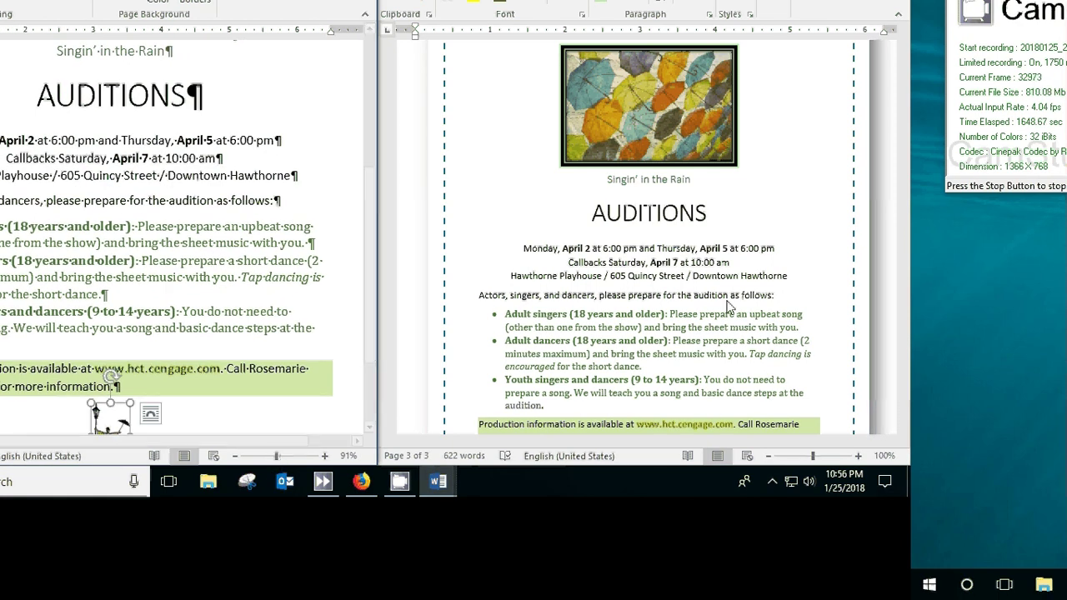
scroll(680, 337, "up", 3)
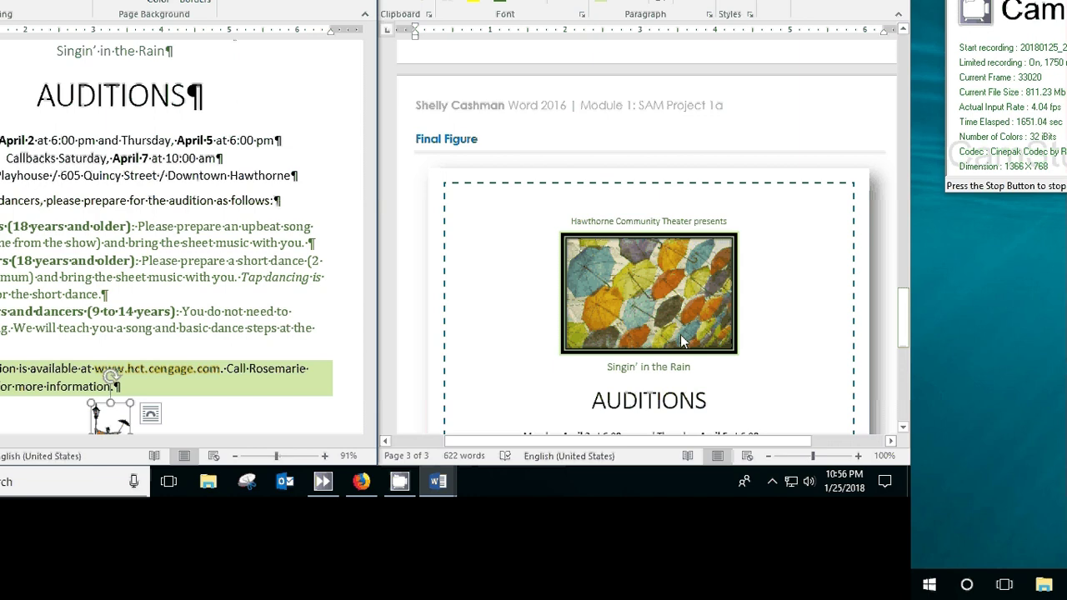
- Compare the flyer's picture, text, shading and page border with the Final Figure in the instructions document
scroll(680, 334, "down", 3)
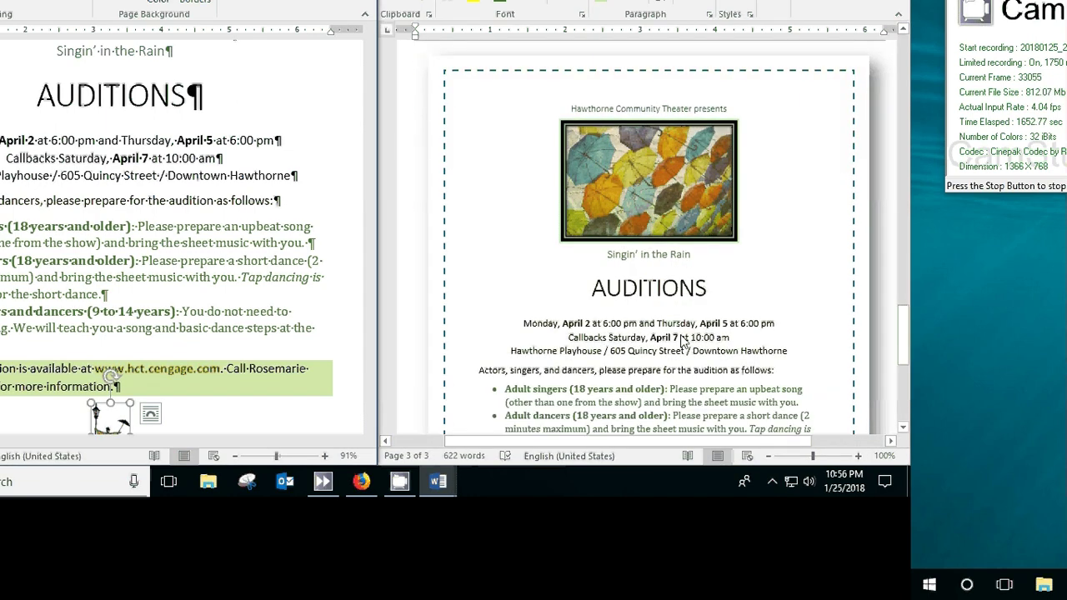
scroll(272, 295, "up", 5)
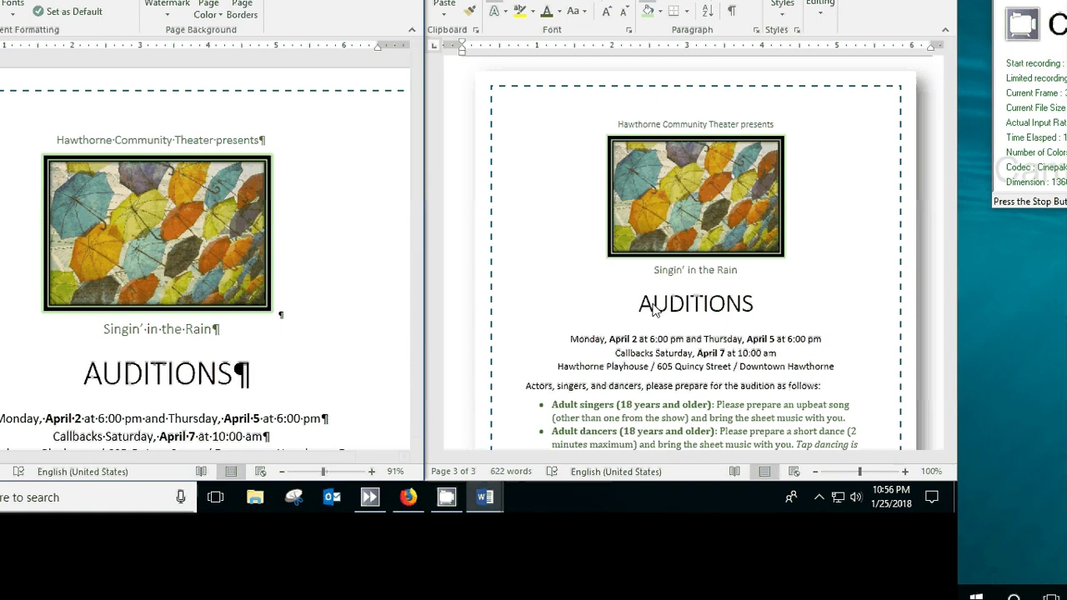
scroll(527, 311, "down", 4)
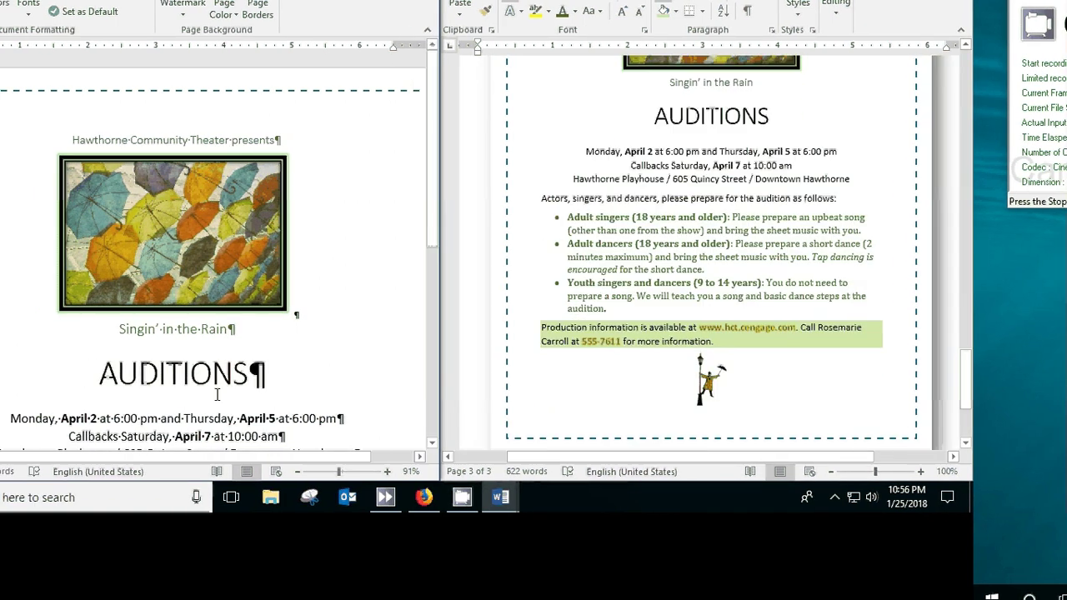
scroll(217, 394, "down", 7)
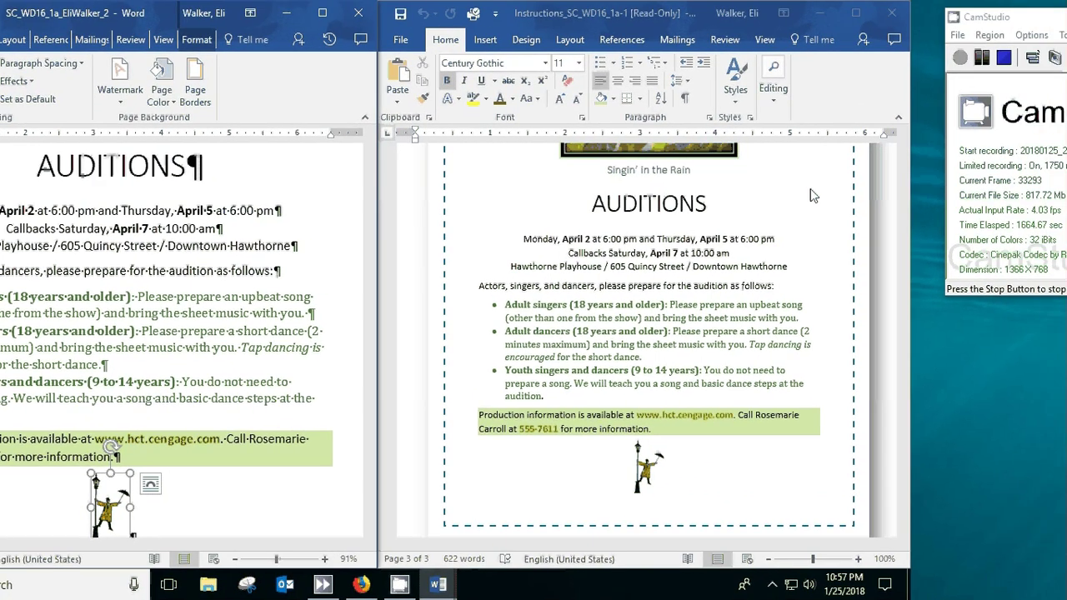
- Maximize the flyer window and move the Instructions_SC_WD16_1a-1 document to the second monitor
double_click(789, 15)
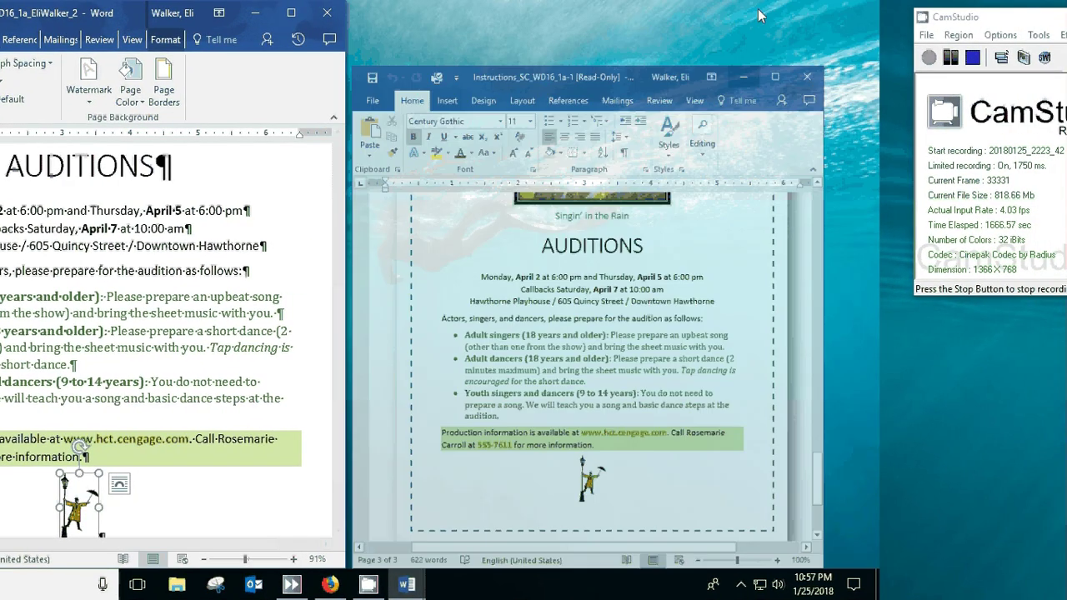
left_click(292, 13)
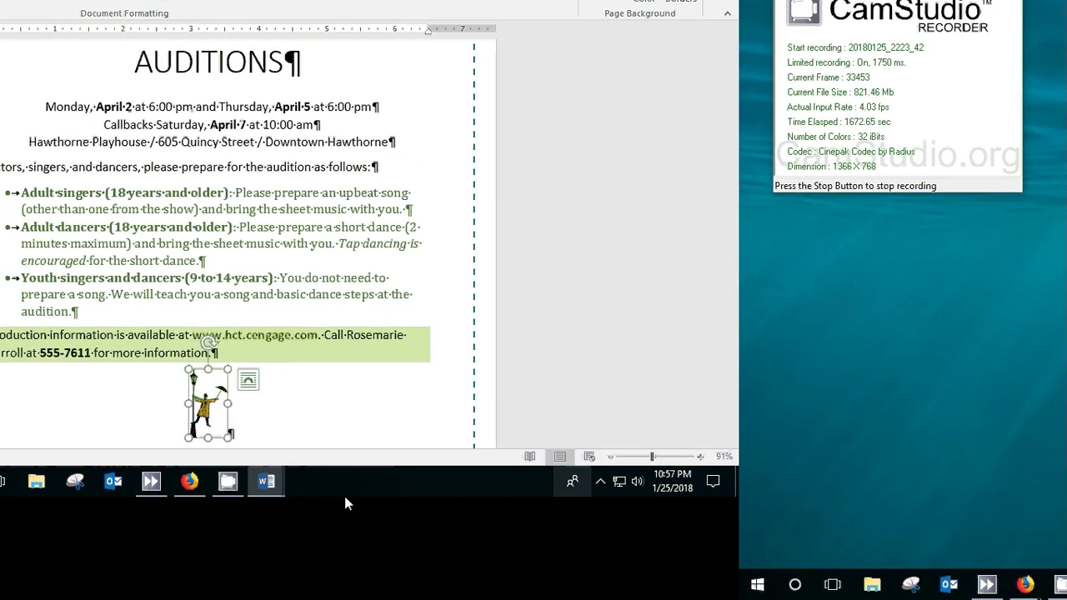
mouse_move(265, 489)
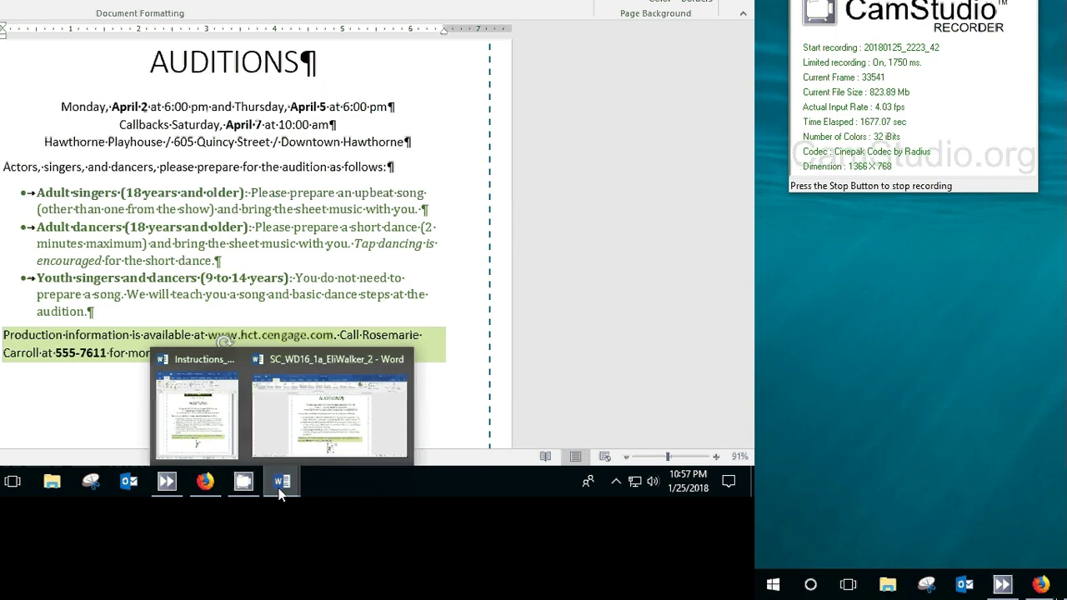
left_click(238, 405)
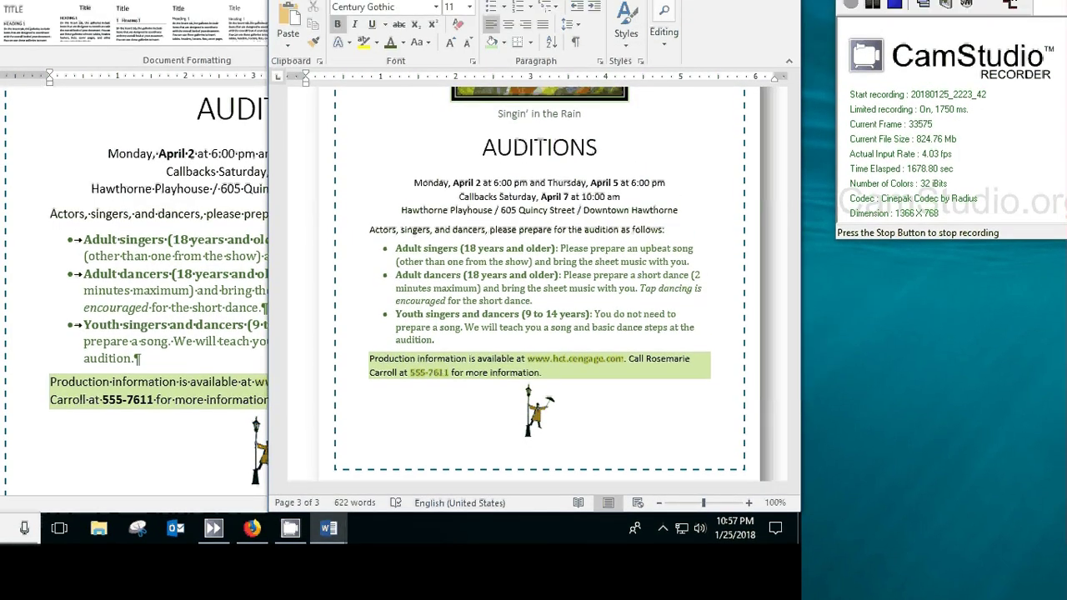
left_click_drag(516, 12, 1062, 3)
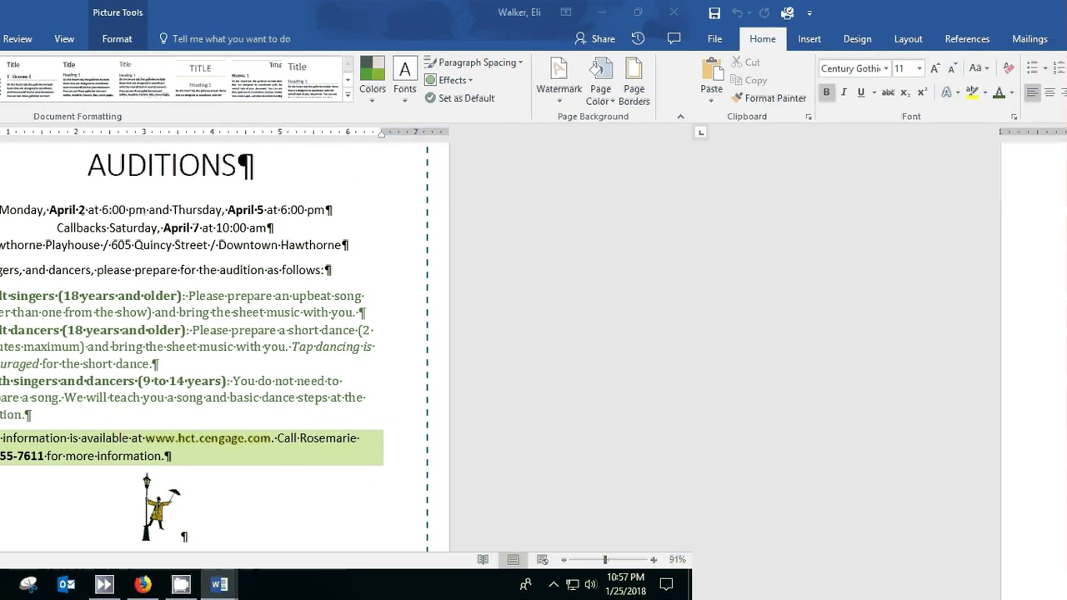
scroll(939, 421, "up", 5)
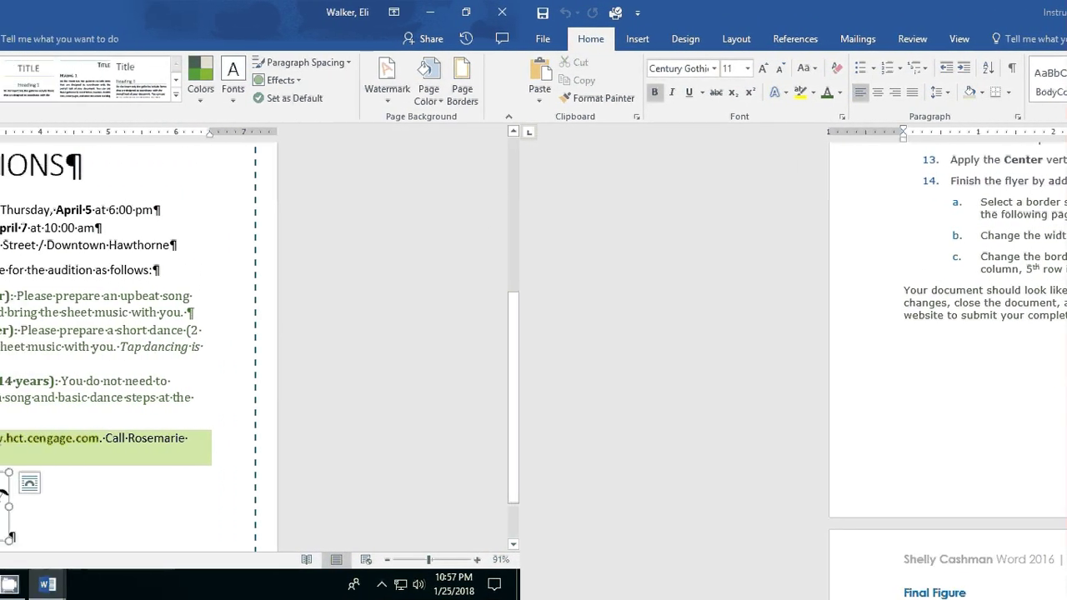
- Save the flyer over the existing file in the OneDrive COMP1000 > WORD folder and switch to the SAM project page in Firefox
key("alt+f")
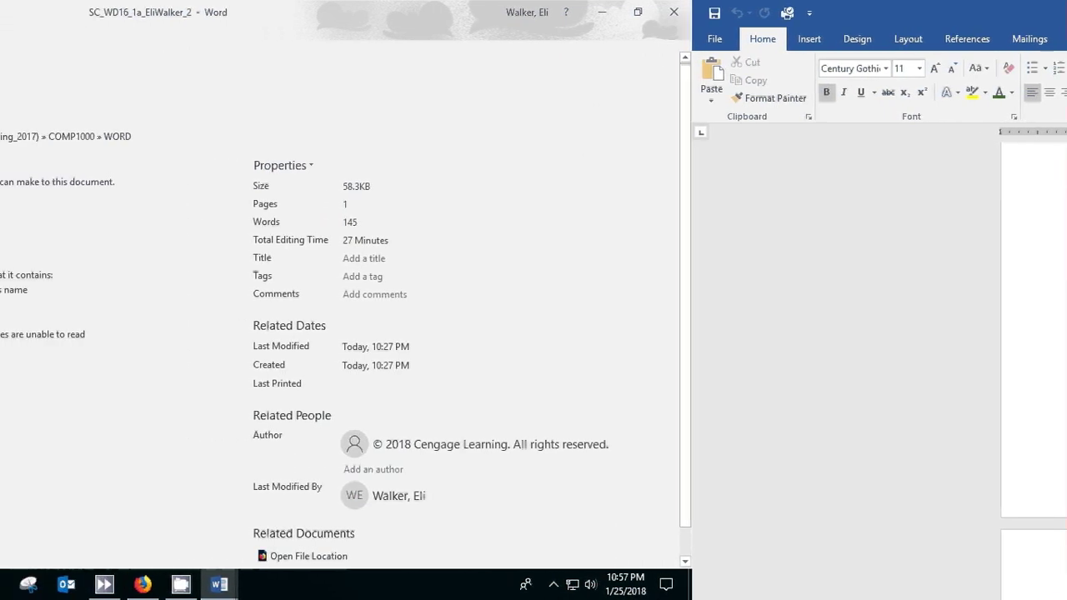
key("a")
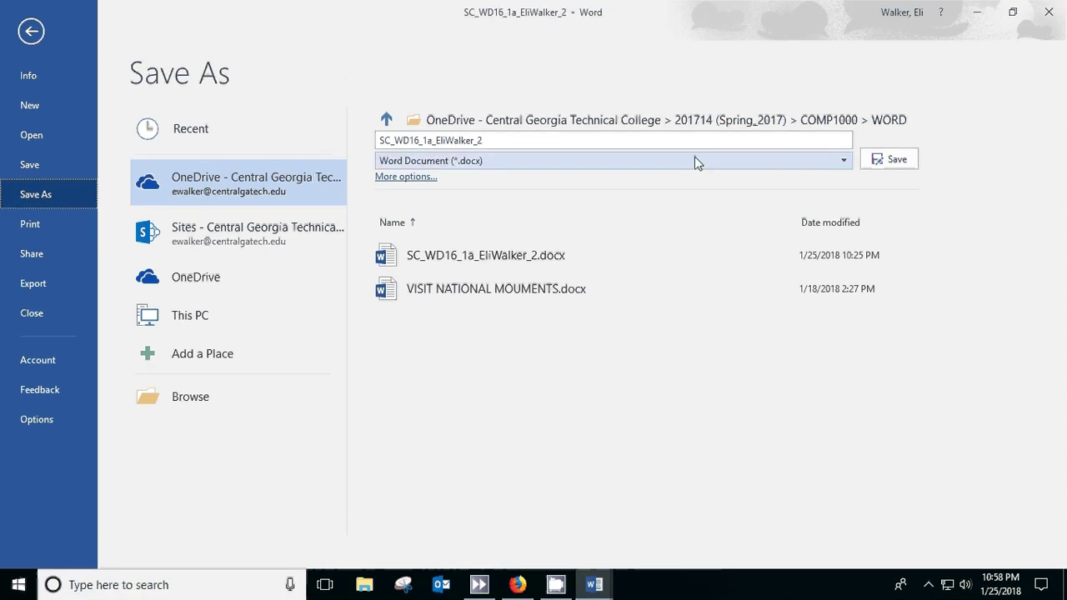
left_click(799, 161)
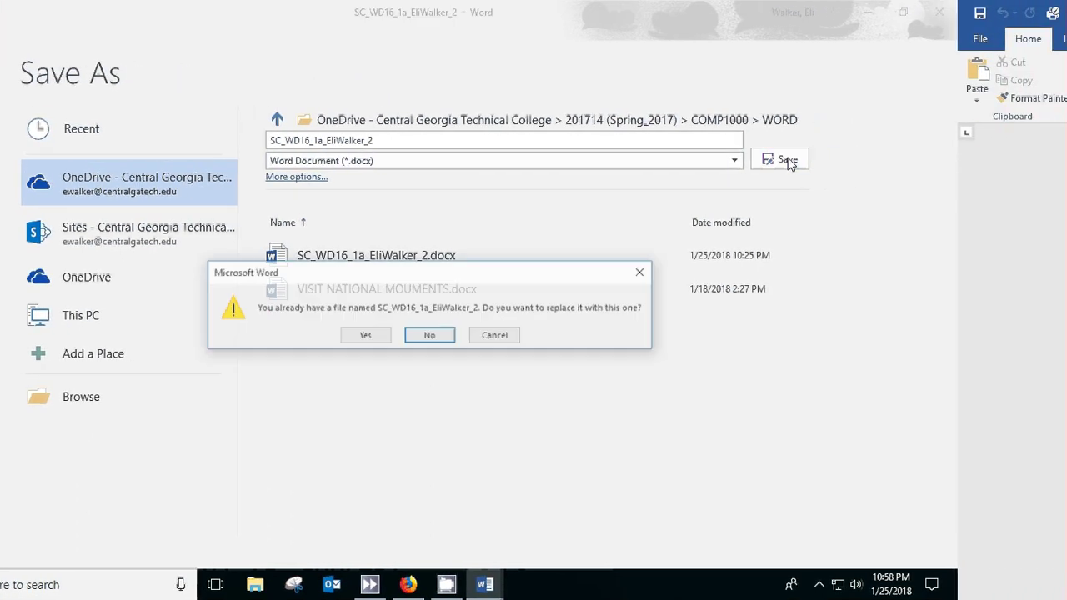
left_click(366, 336)
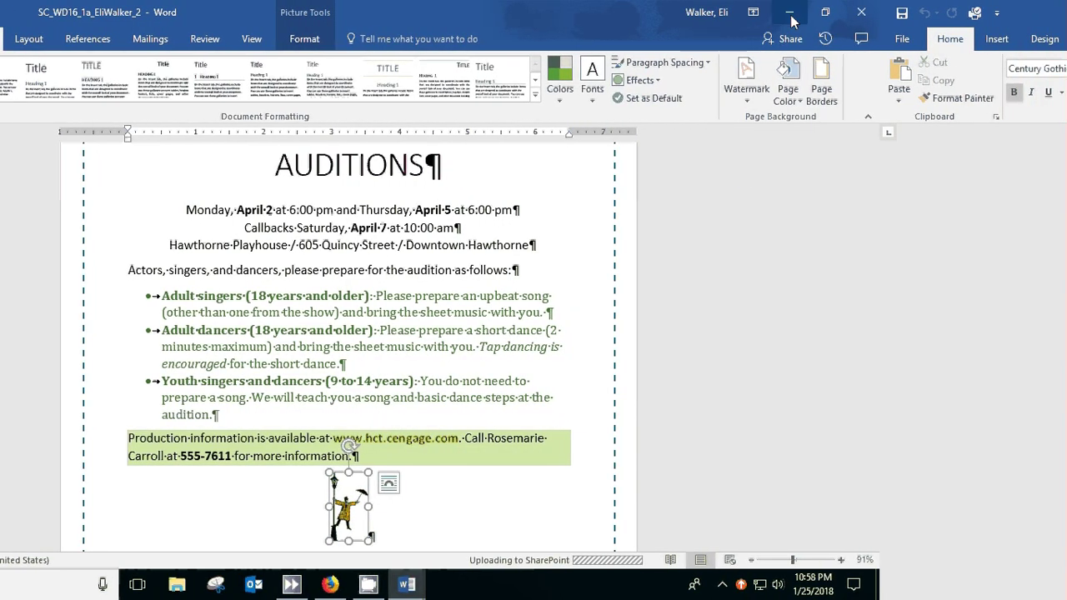
left_click(789, 13)
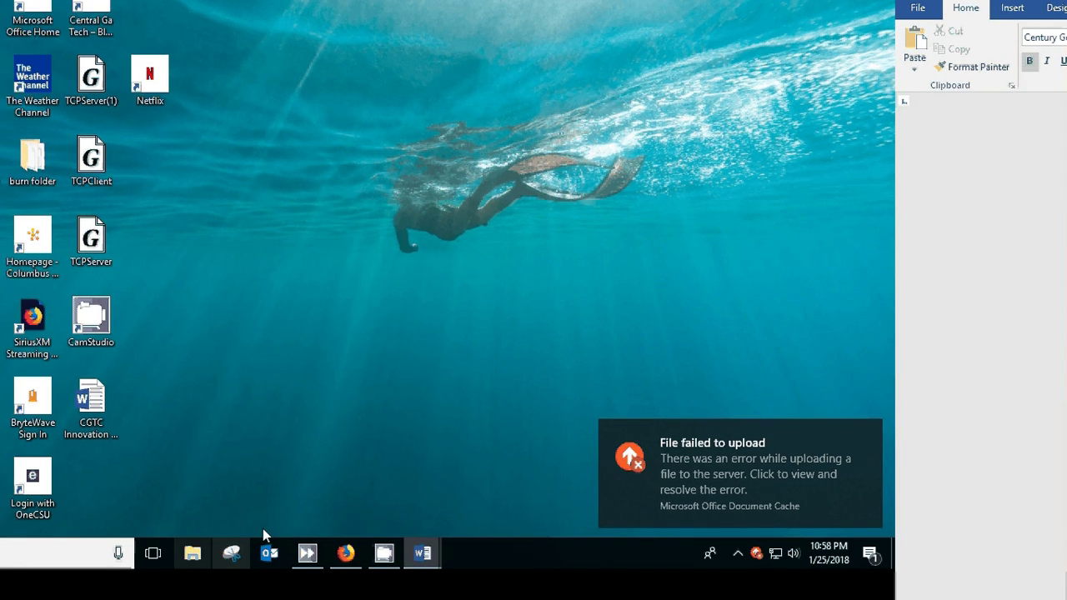
left_click(346, 552)
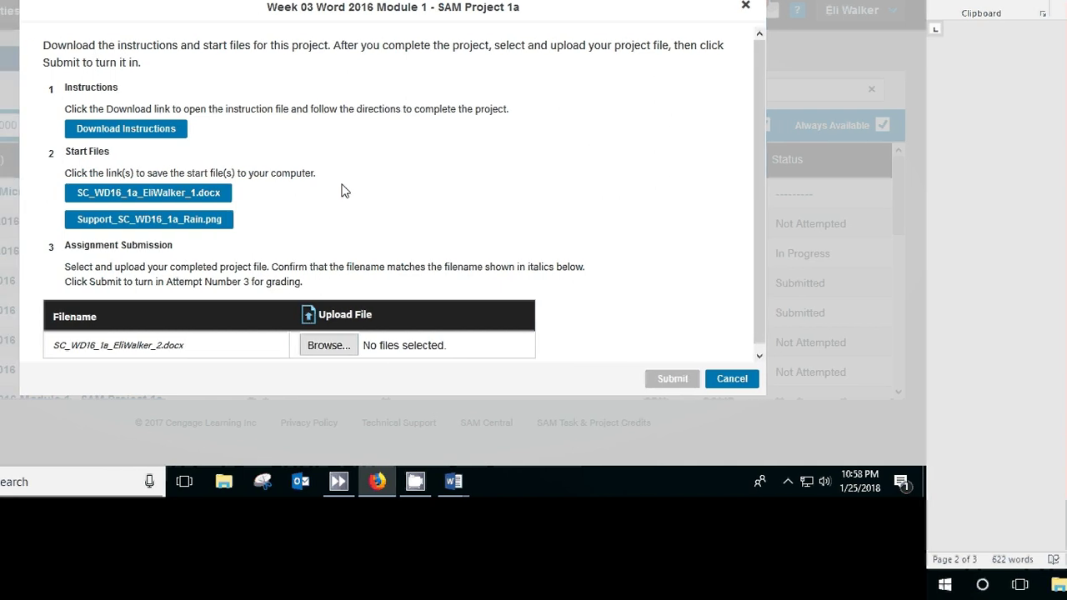
left_click(328, 347)
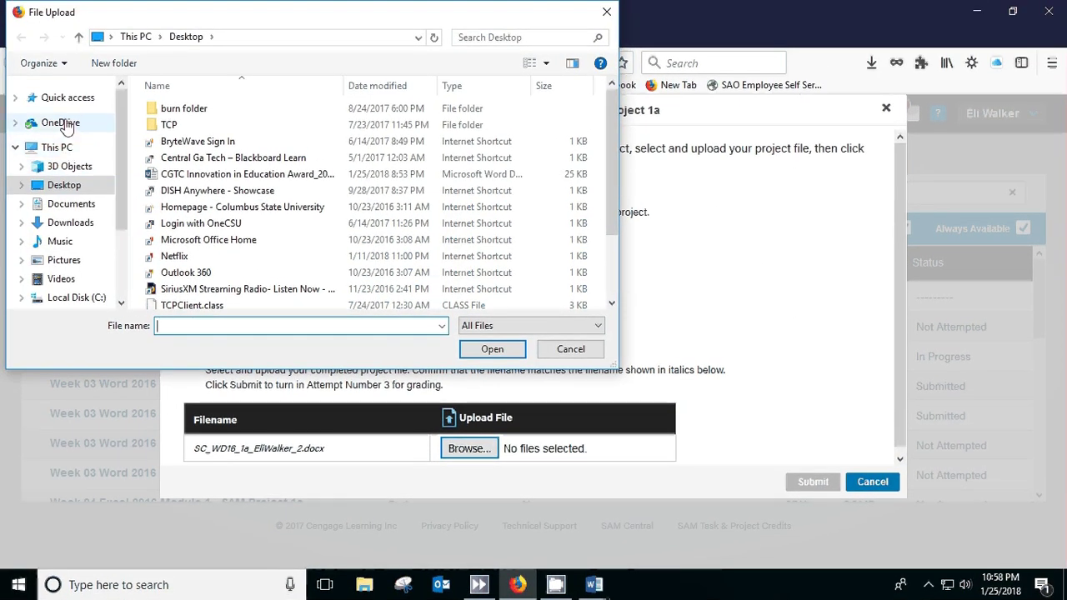
left_click(63, 123)
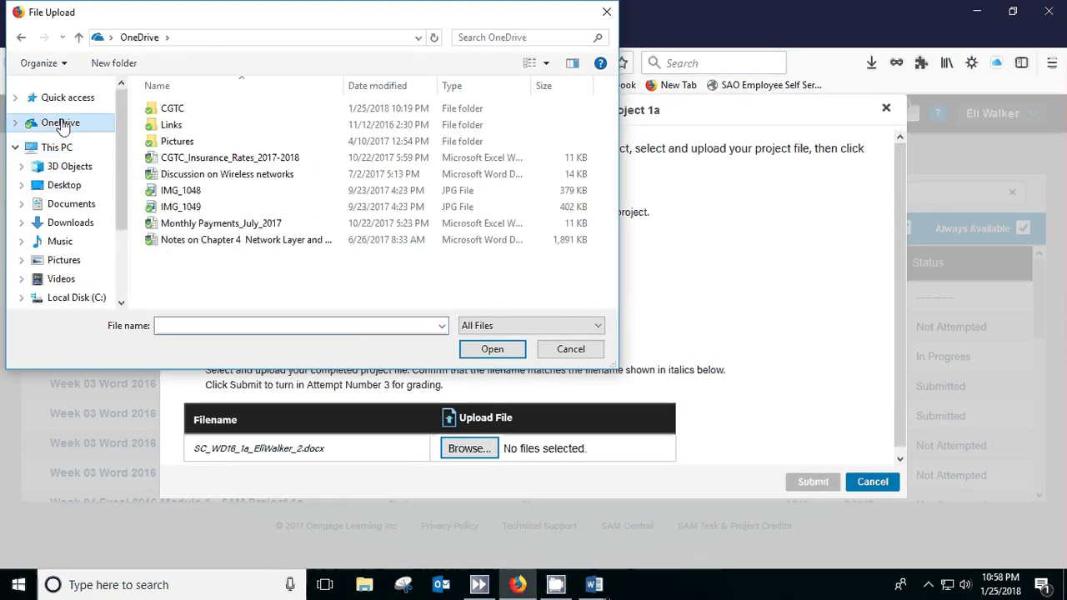
double_click(189, 115)
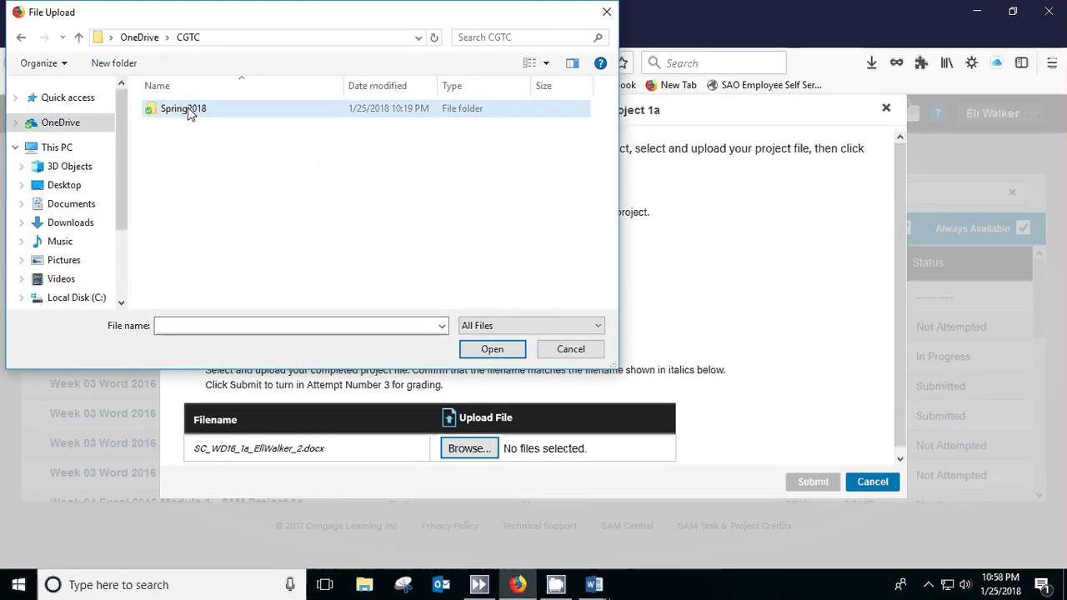
double_click(189, 114)
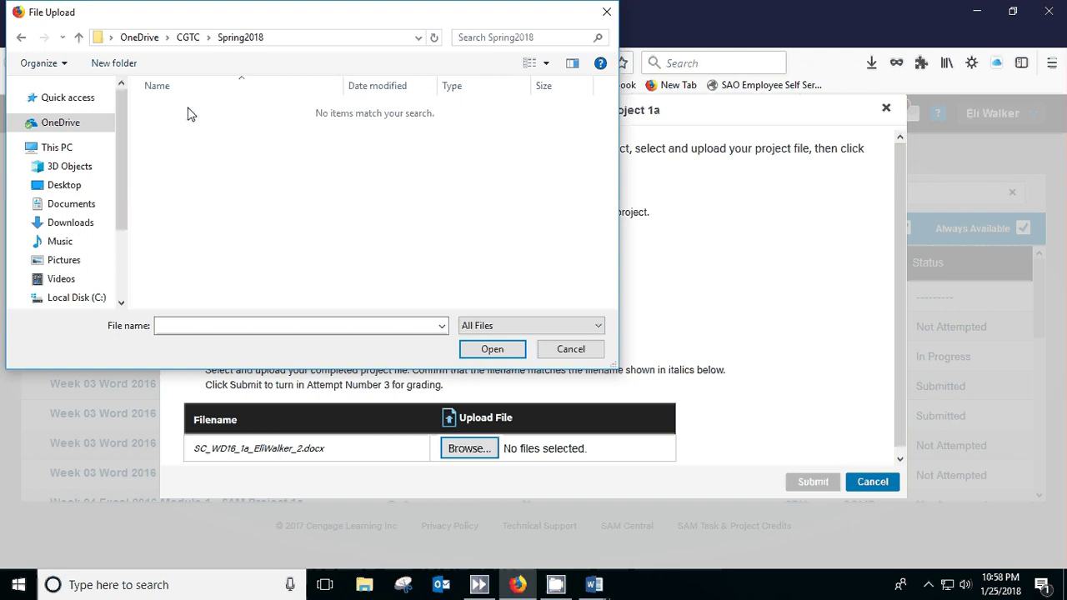
left_click(21, 39)
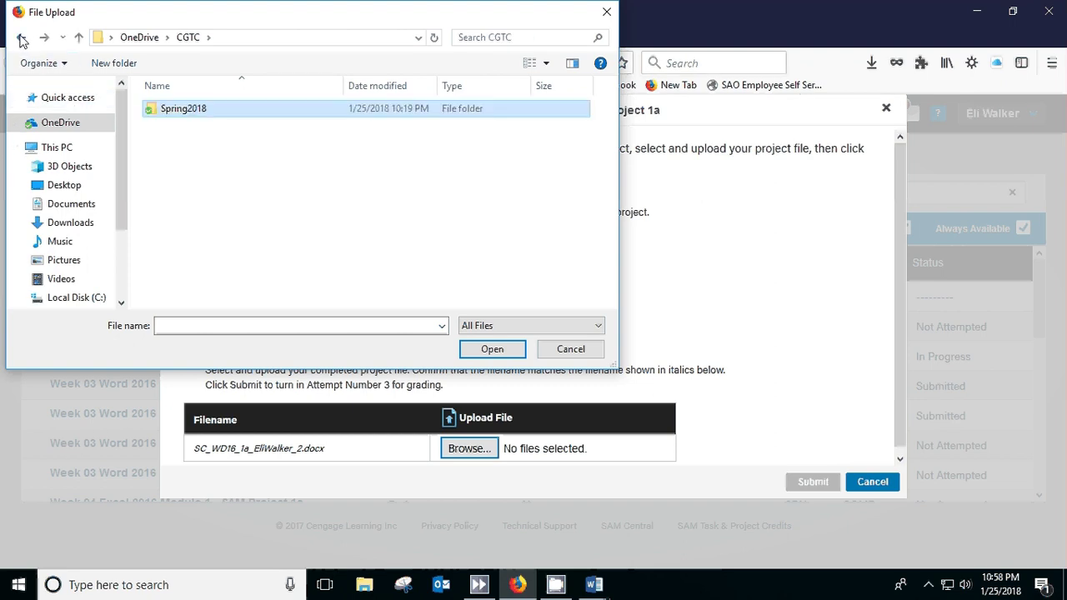
left_click(21, 38)
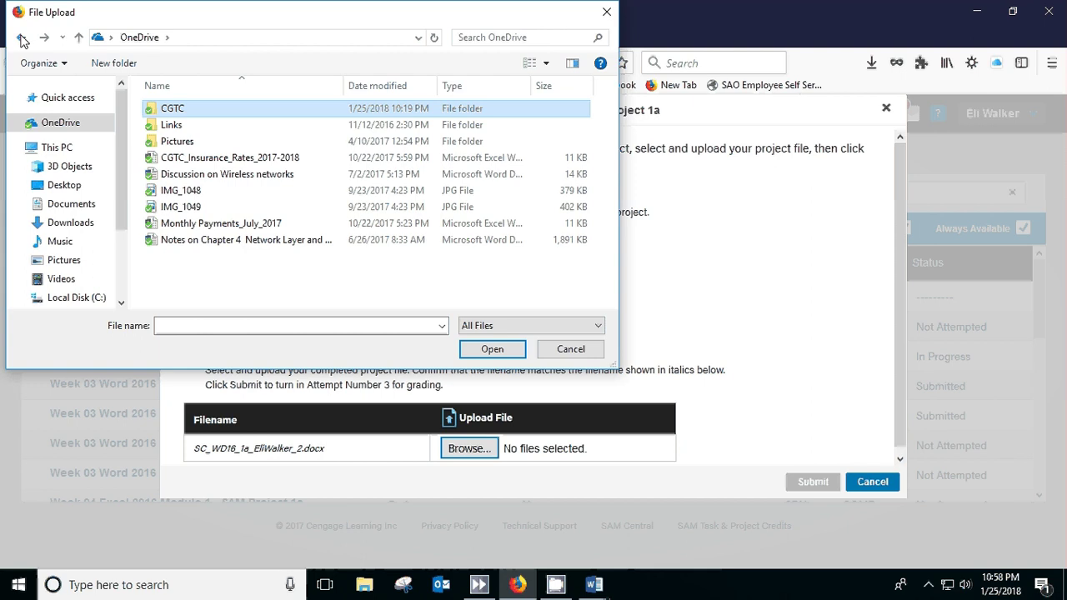
left_click(21, 38)
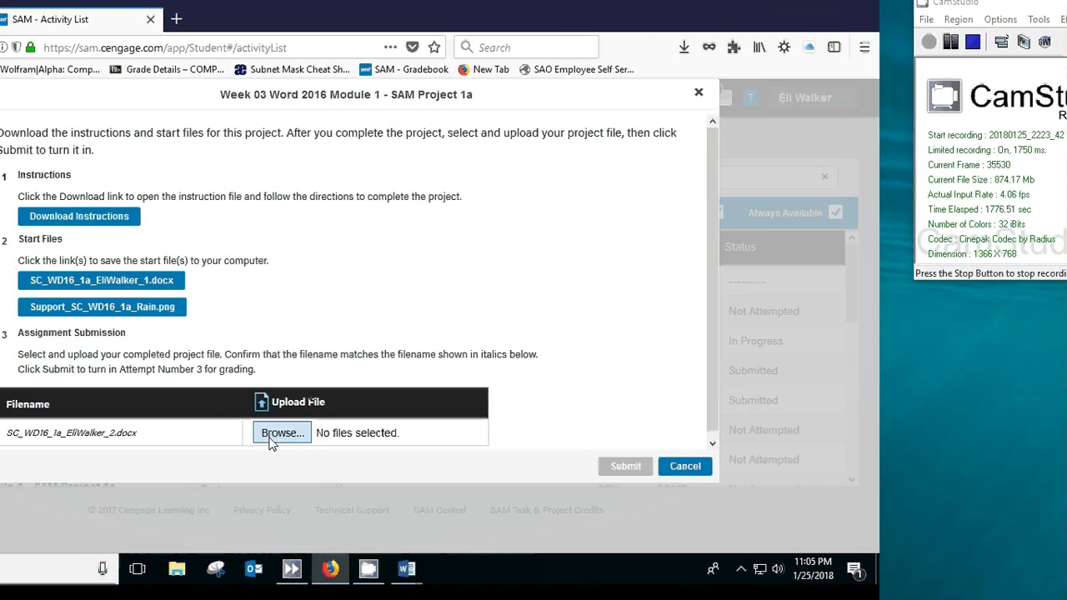
- Browse for the upload file in Data (F:) > Documents and Settings > Documents > CGTC > Spring2018
left_click(178, 455)
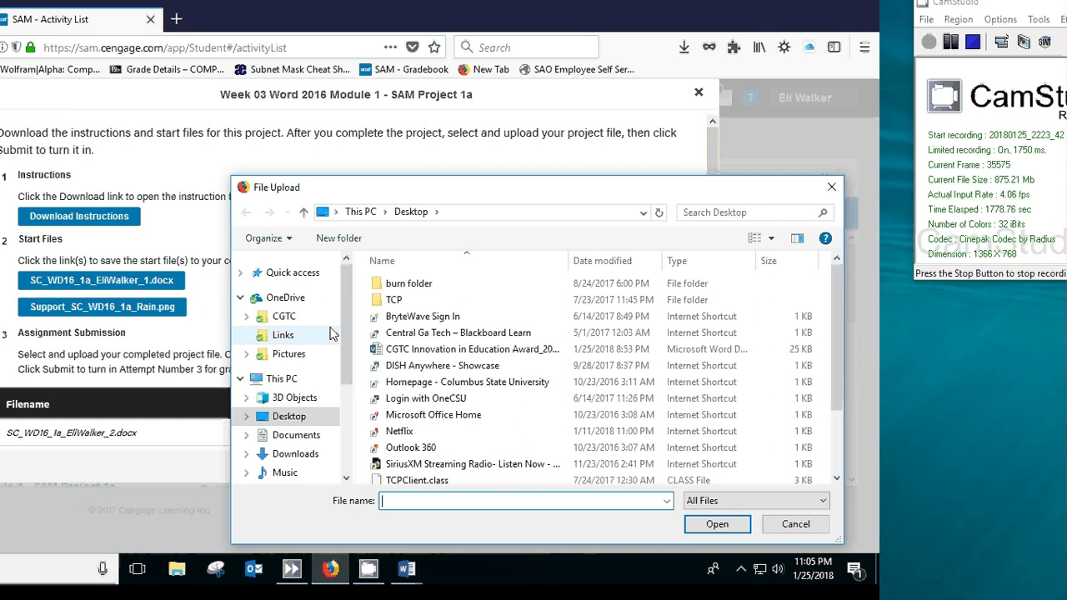
scroll(342, 305, "down", 2)
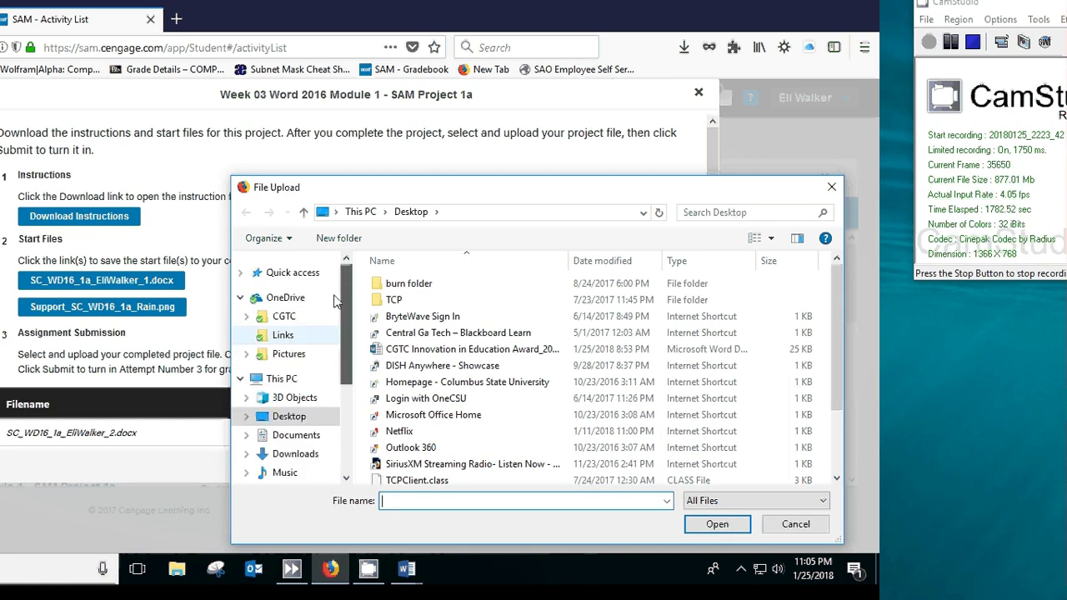
left_click_drag(344, 326, 351, 372)
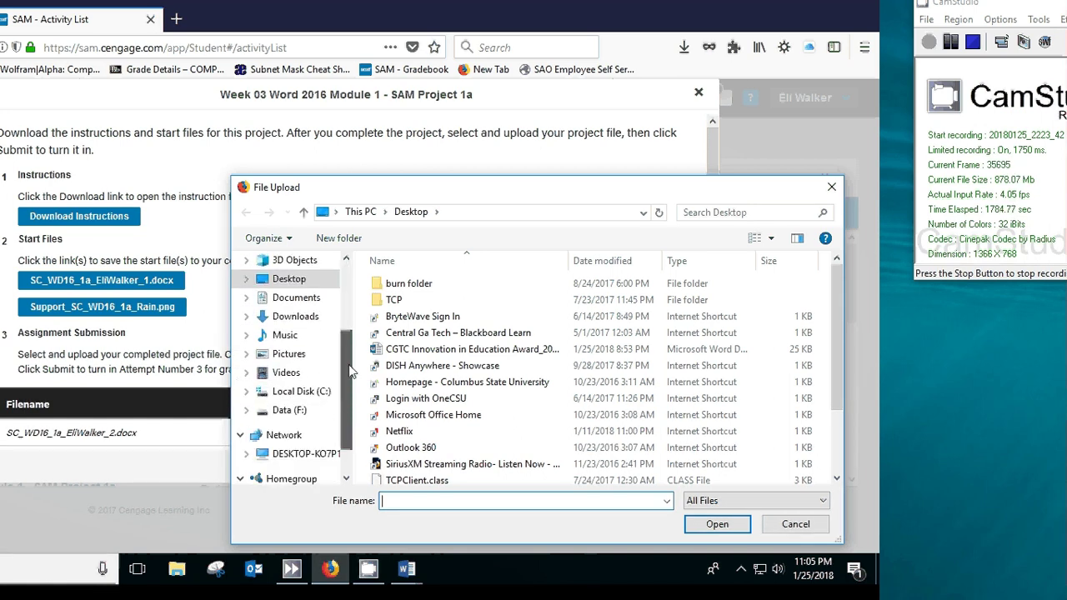
left_click(265, 410)
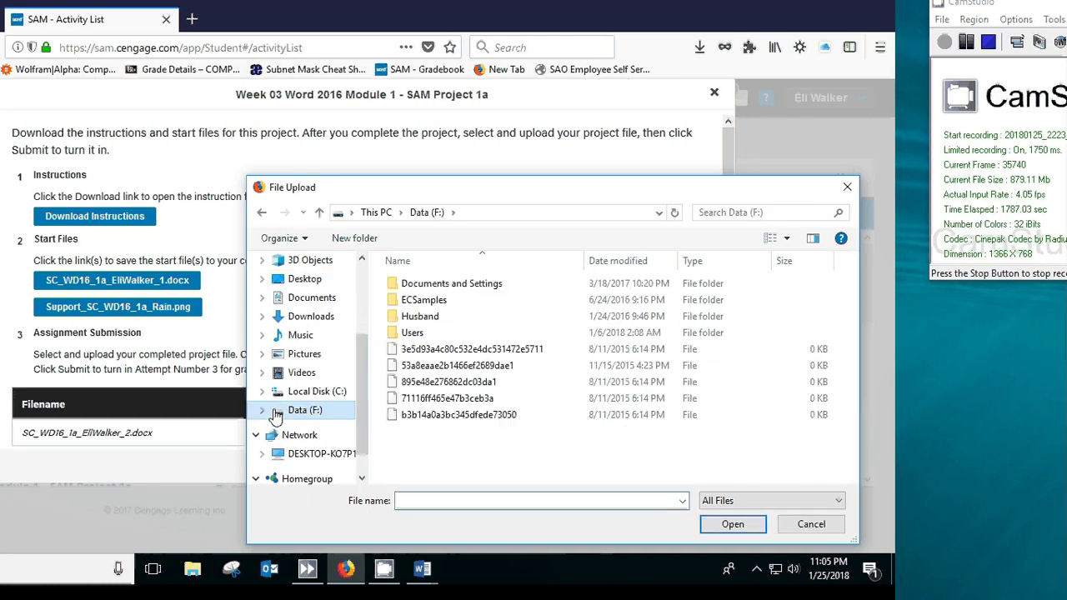
double_click(450, 284)
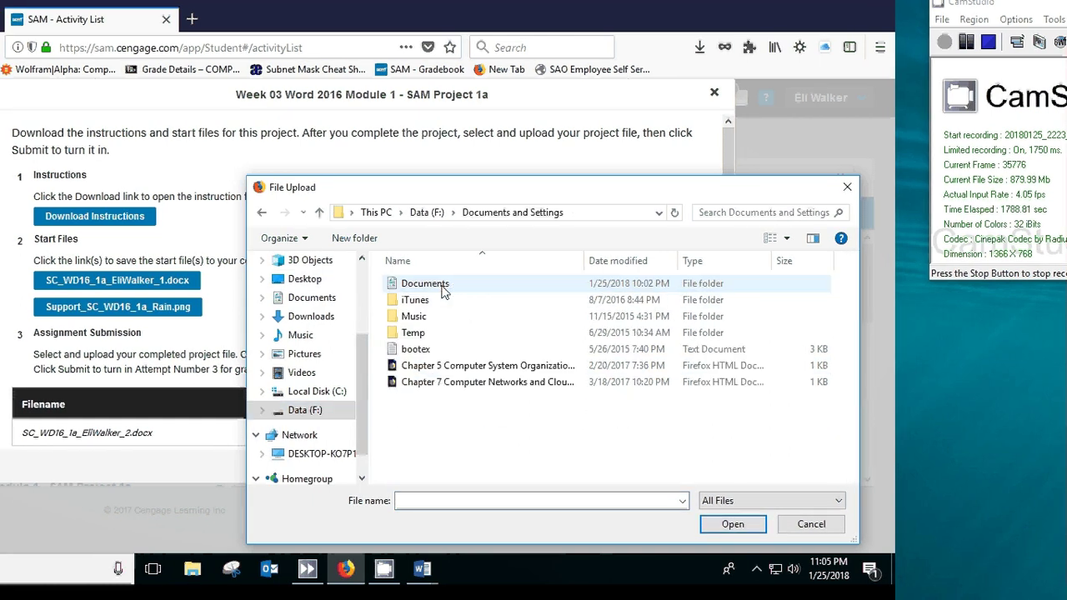
double_click(443, 286)
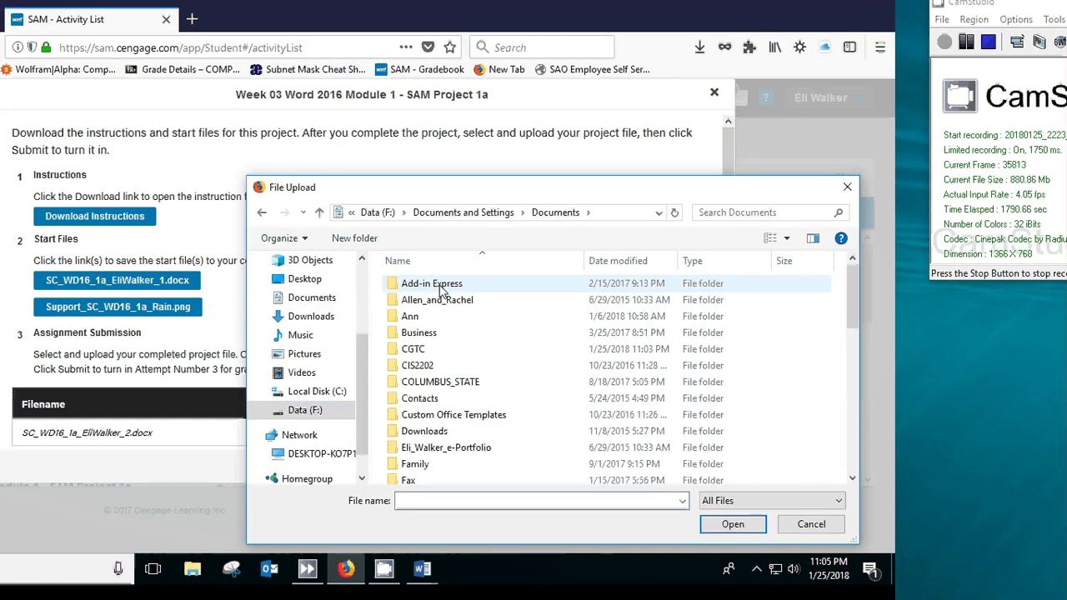
double_click(429, 353)
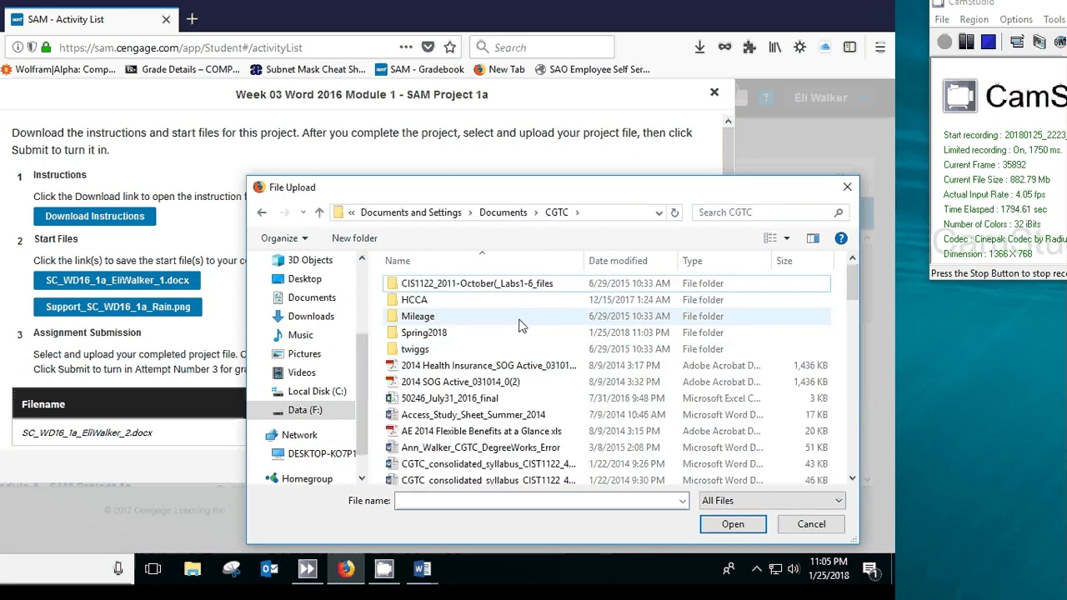
double_click(425, 334)
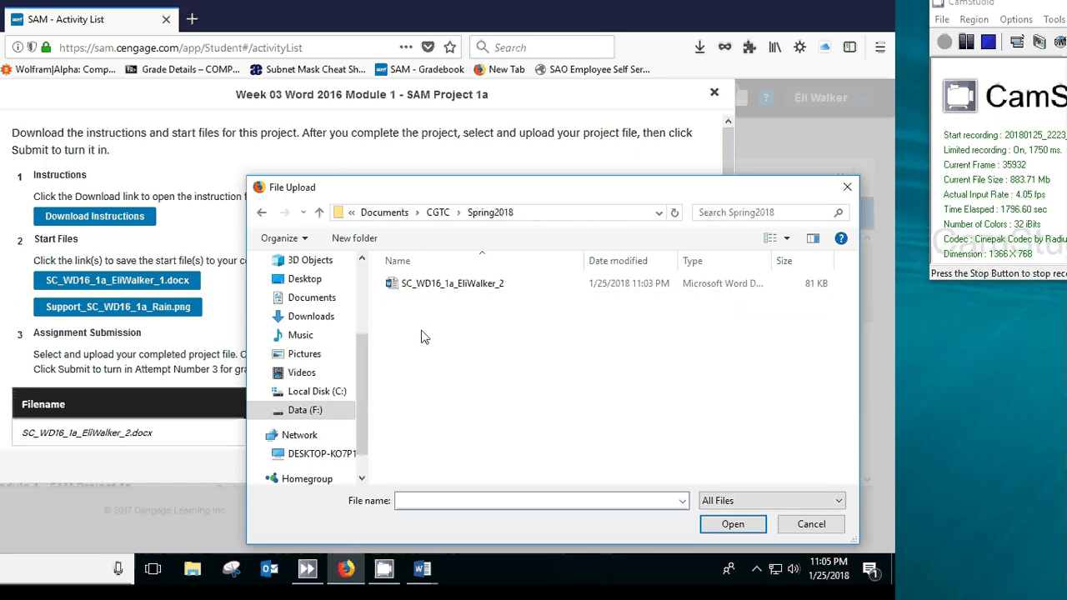
- Attach the completed flyer document, submit it for Word 2016 Module 1 SAM Project 1a, and close the submission window
left_click(433, 286)
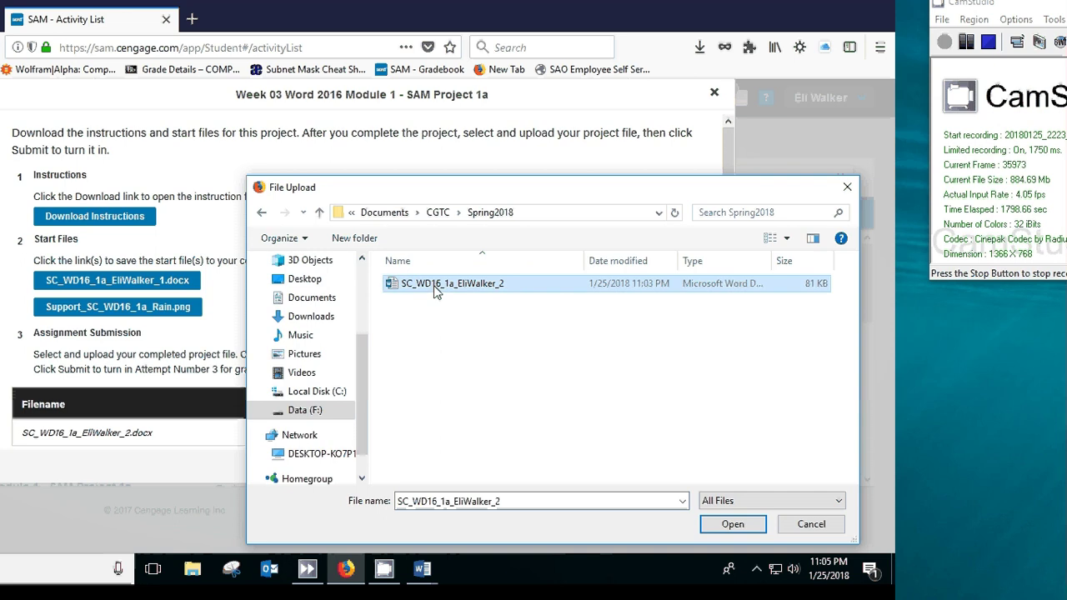
double_click(433, 285)
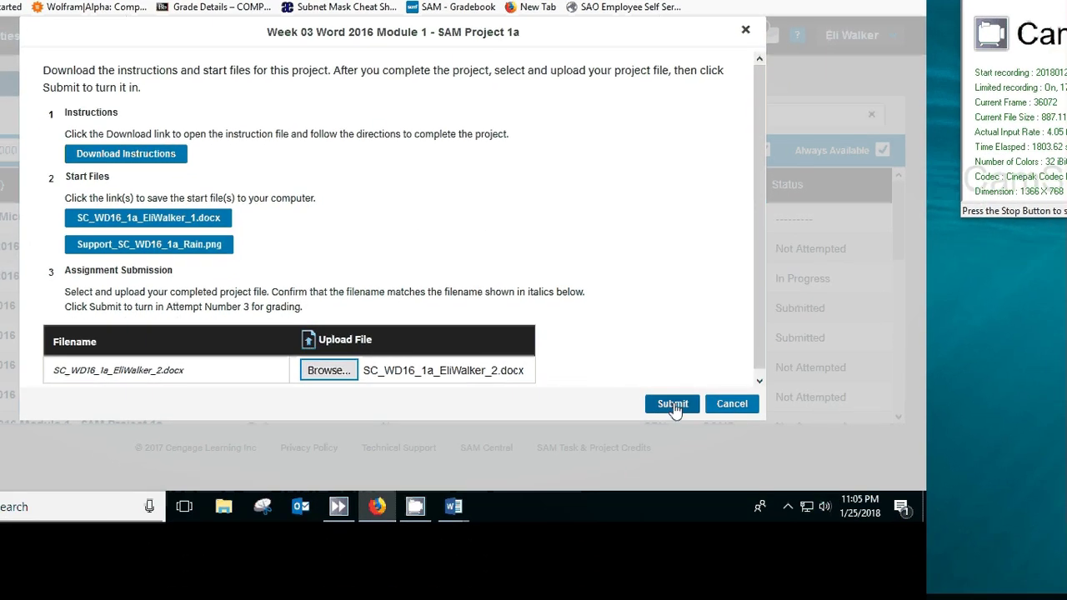
left_click(671, 404)
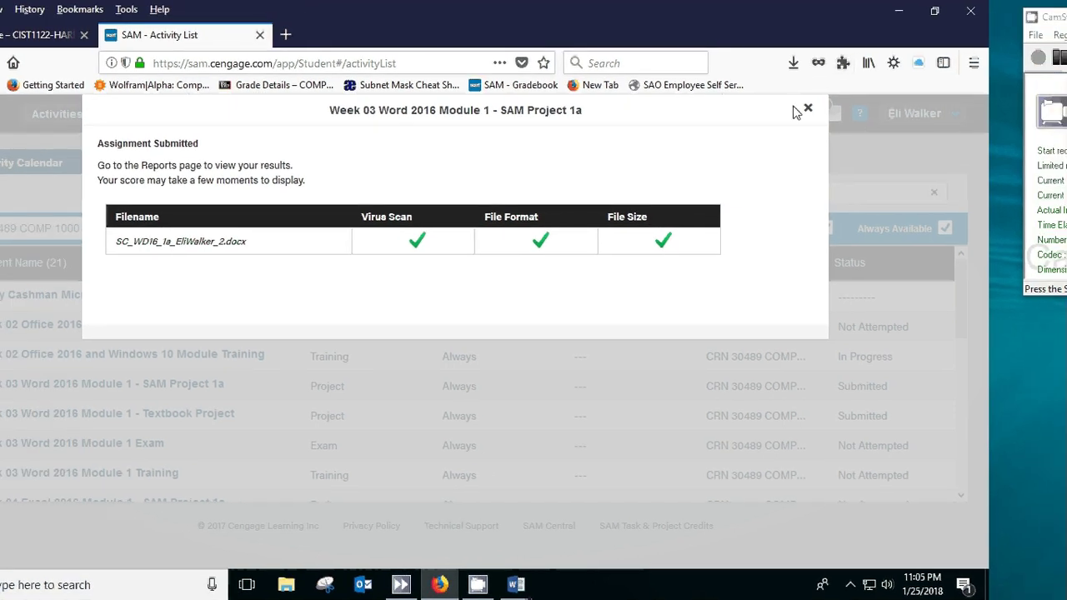
left_click(796, 109)
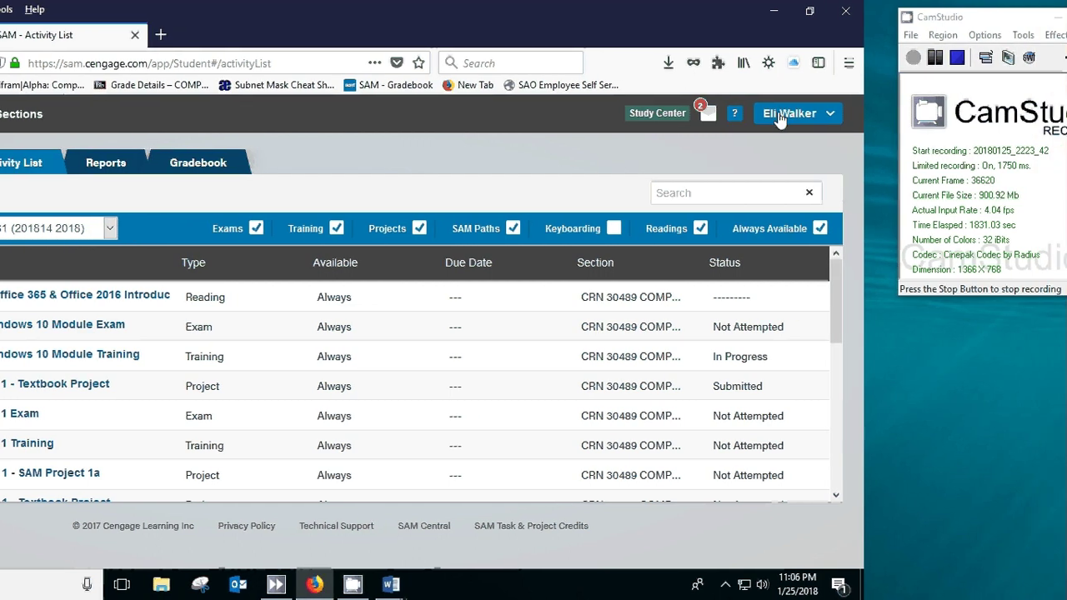
- Open the graded report for the SAM Project 1a submission dated 01/25/2018 11:03PM in Microsoft Word
left_click(185, 165)
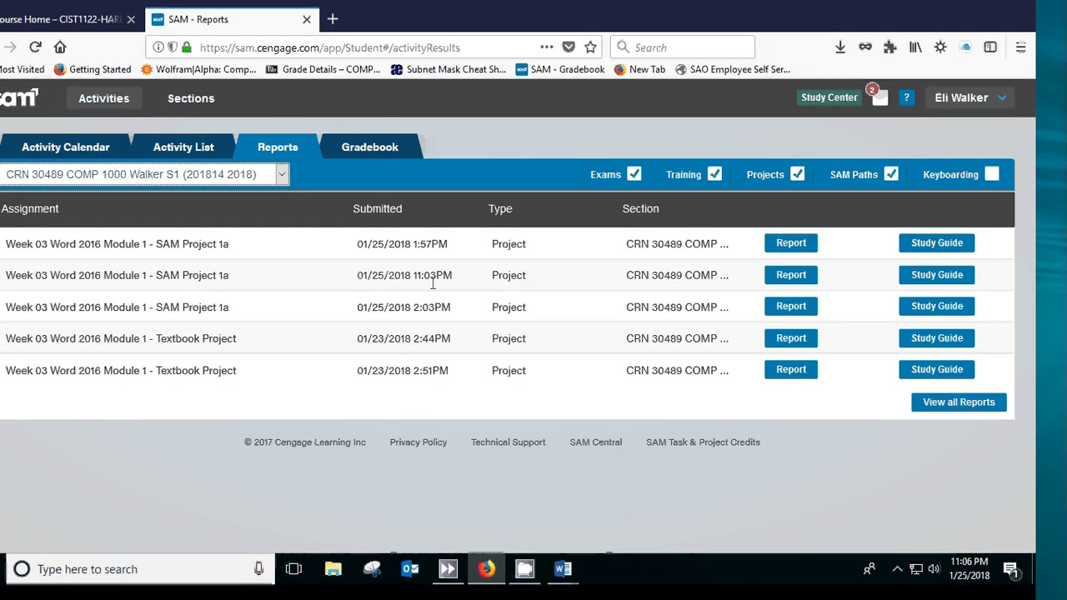
left_click(791, 275)
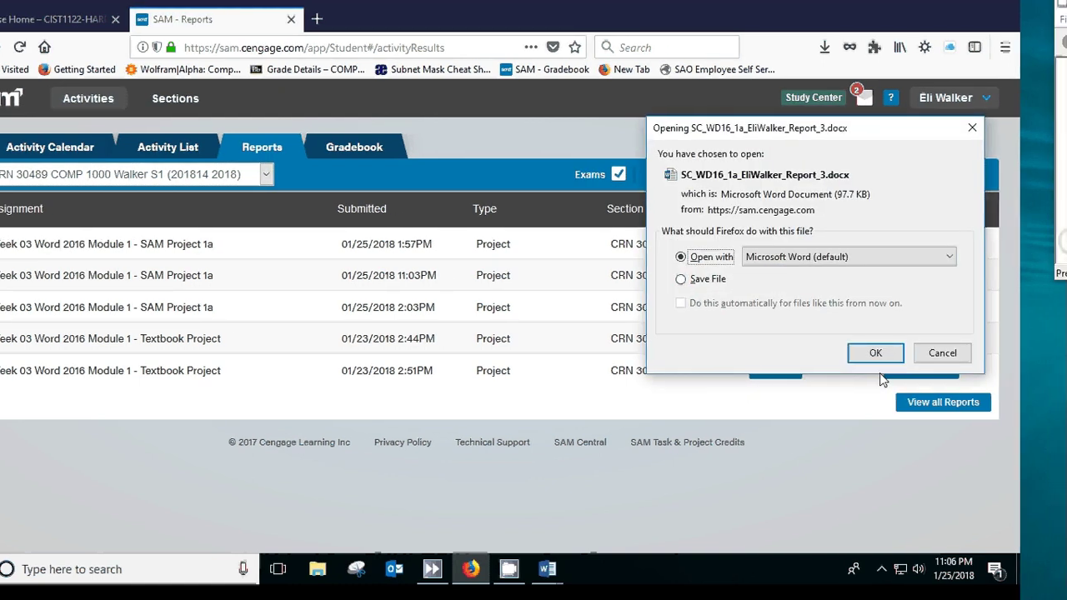
left_click(875, 352)
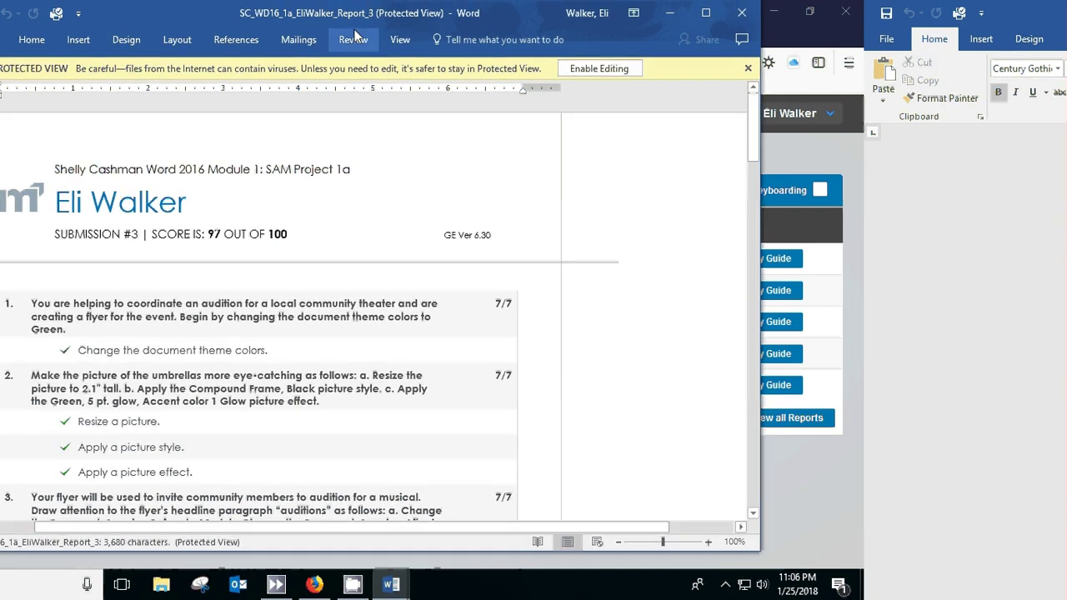
- Examine the report's results and feedback for steps 1 to 14, including the step 10 text effect comment, and minimize the report
scroll(340, 369, "down", 6)
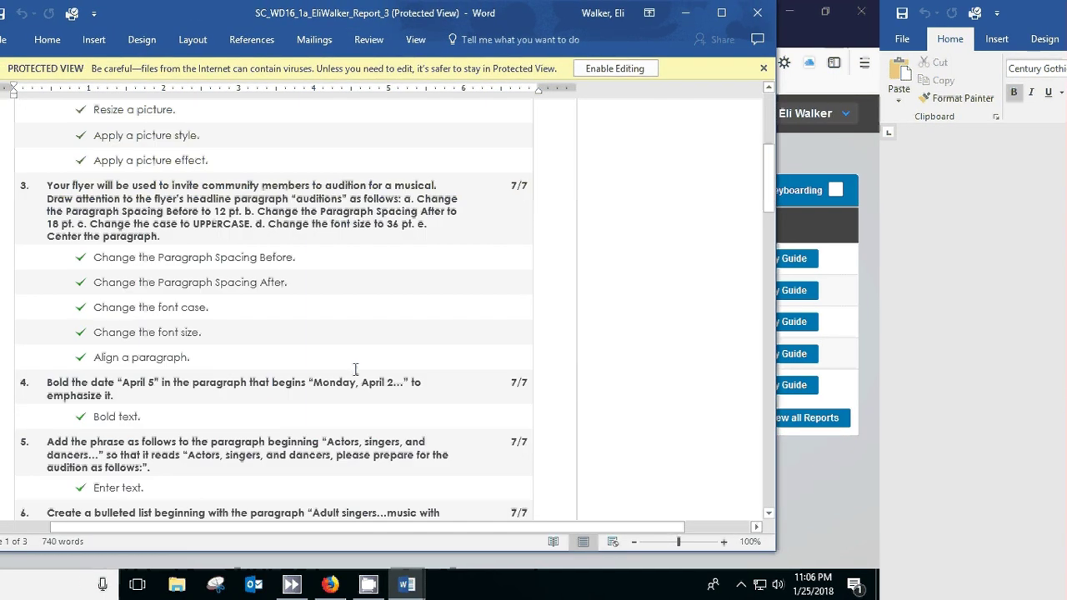
scroll(355, 370, "down", 10)
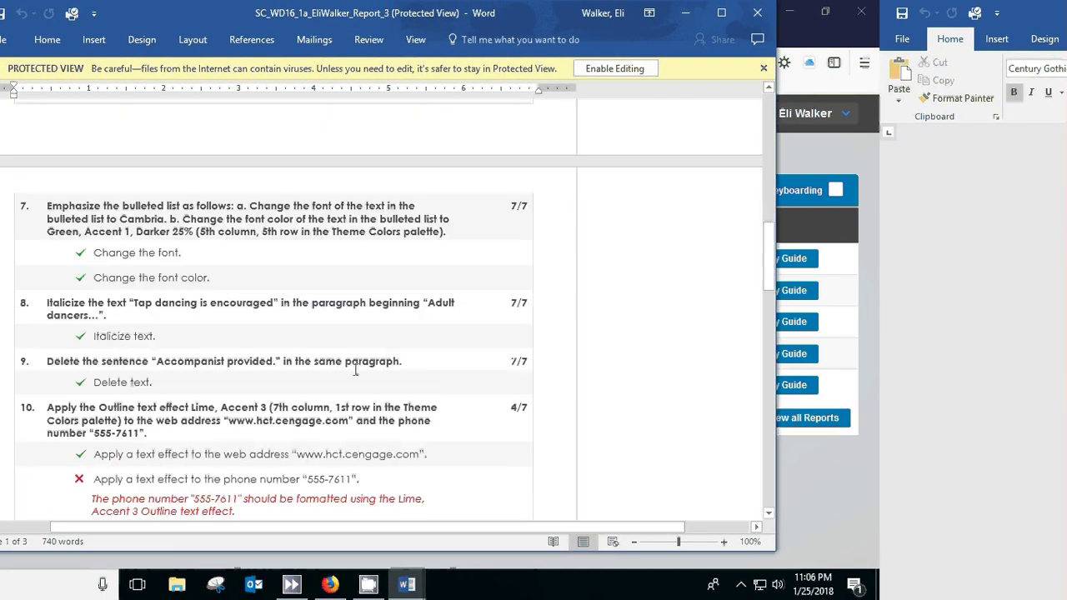
scroll(355, 369, "down", 3)
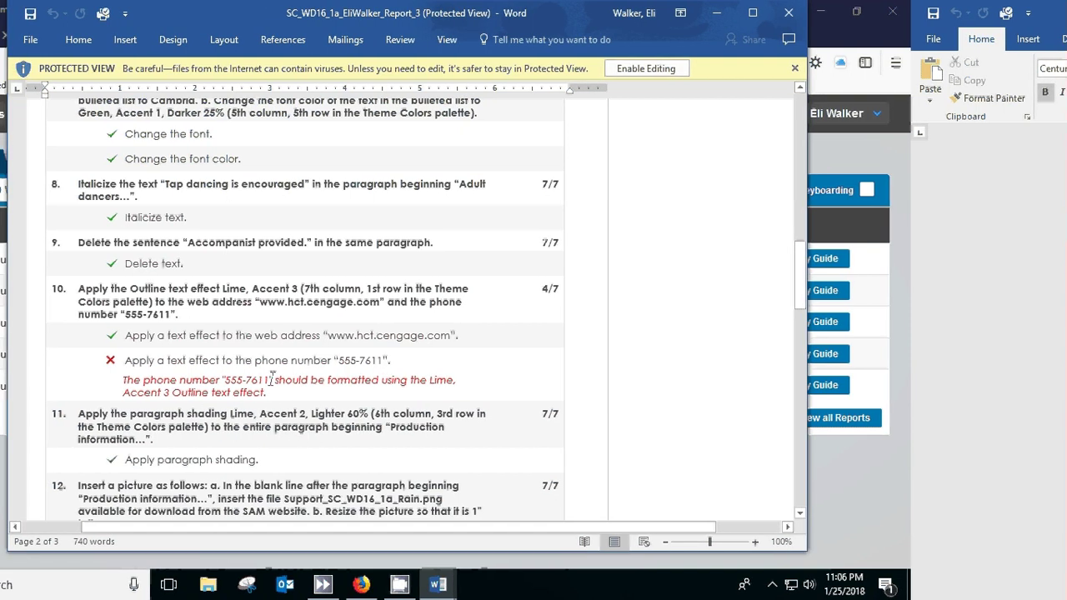
left_click_drag(271, 377, 224, 377)
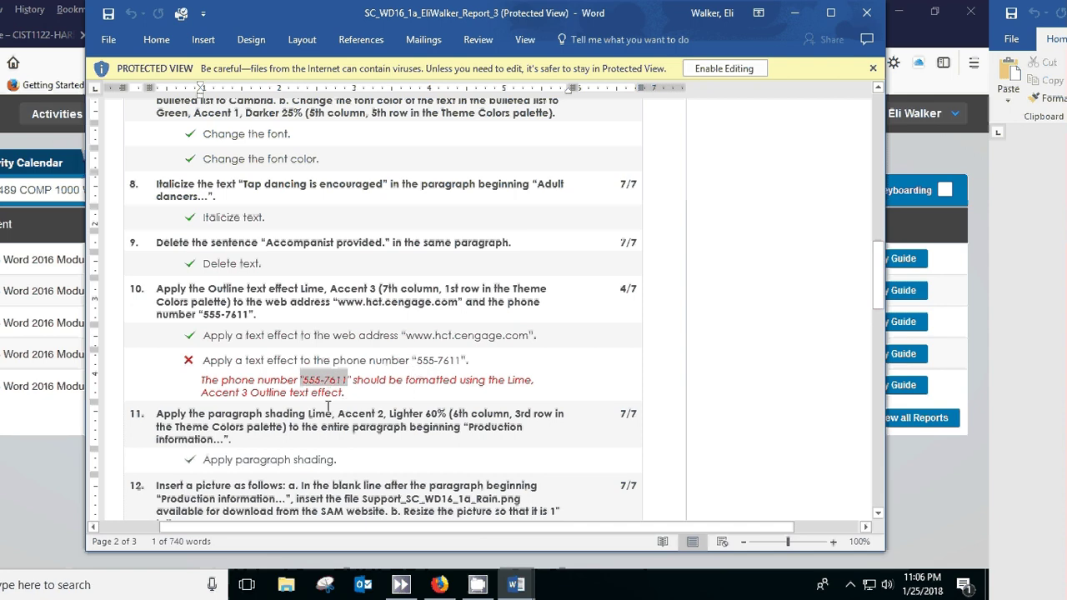
scroll(319, 393, "down", 6)
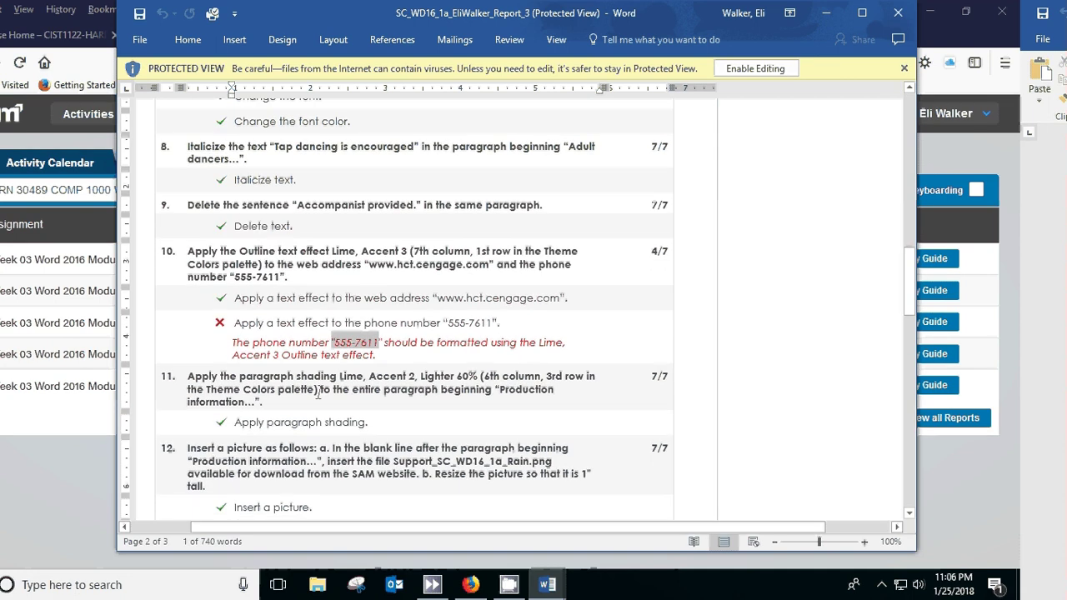
scroll(319, 393, "down", 4)
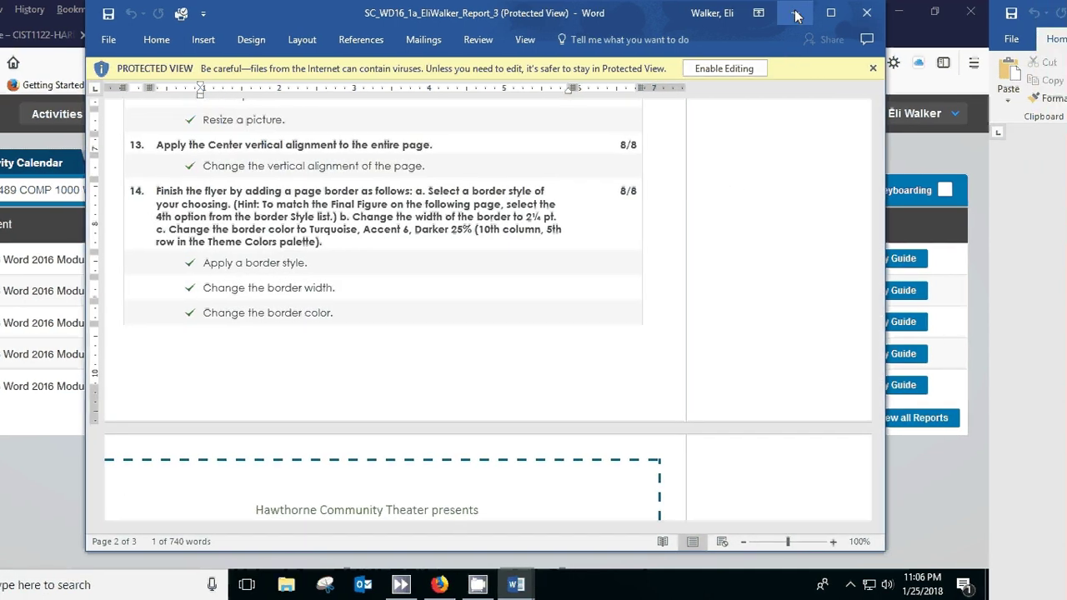
left_click(795, 13)
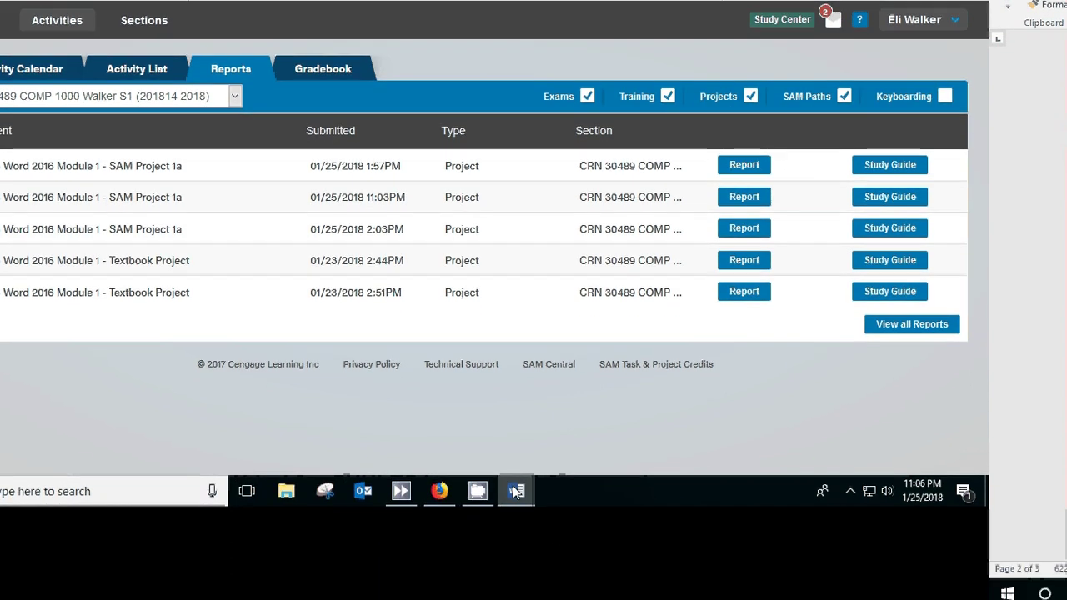
- Switch to the submitted flyer document and move its window up to the upper part of the screen
mouse_move(516, 584)
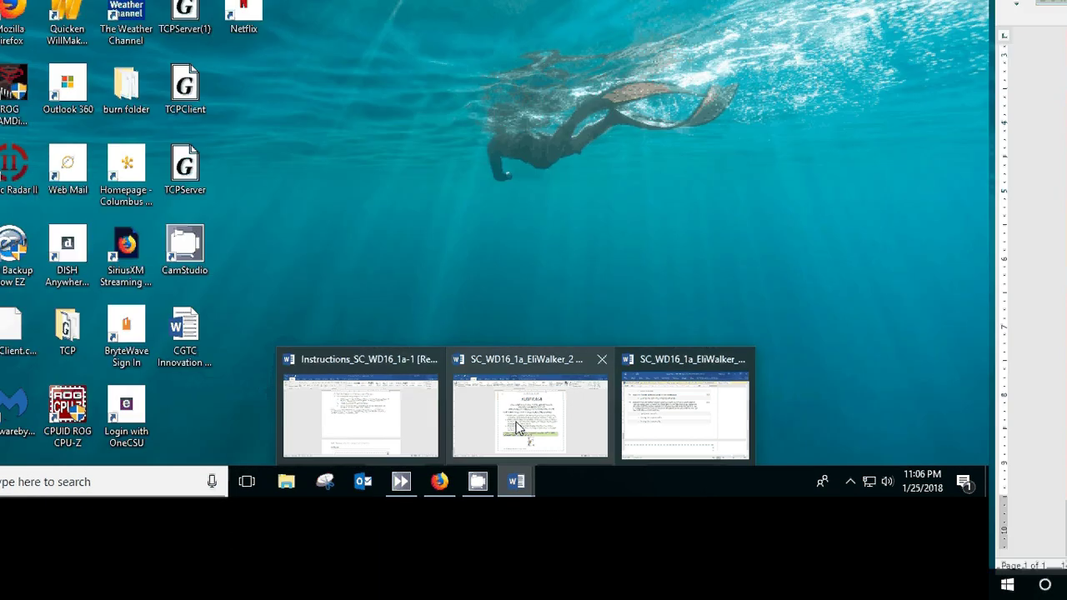
left_click(516, 429)
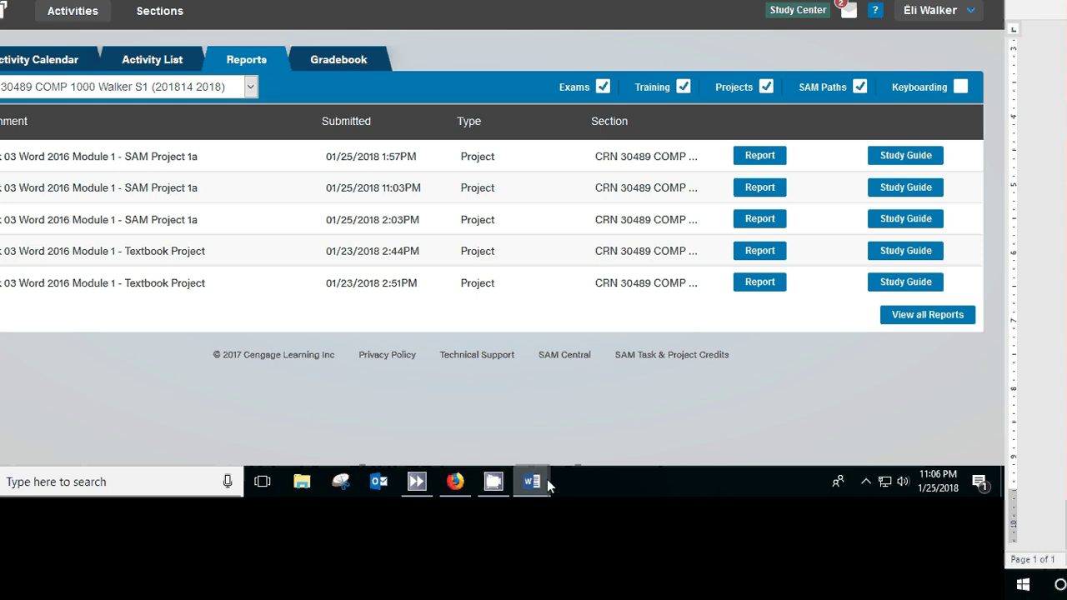
mouse_move(536, 483)
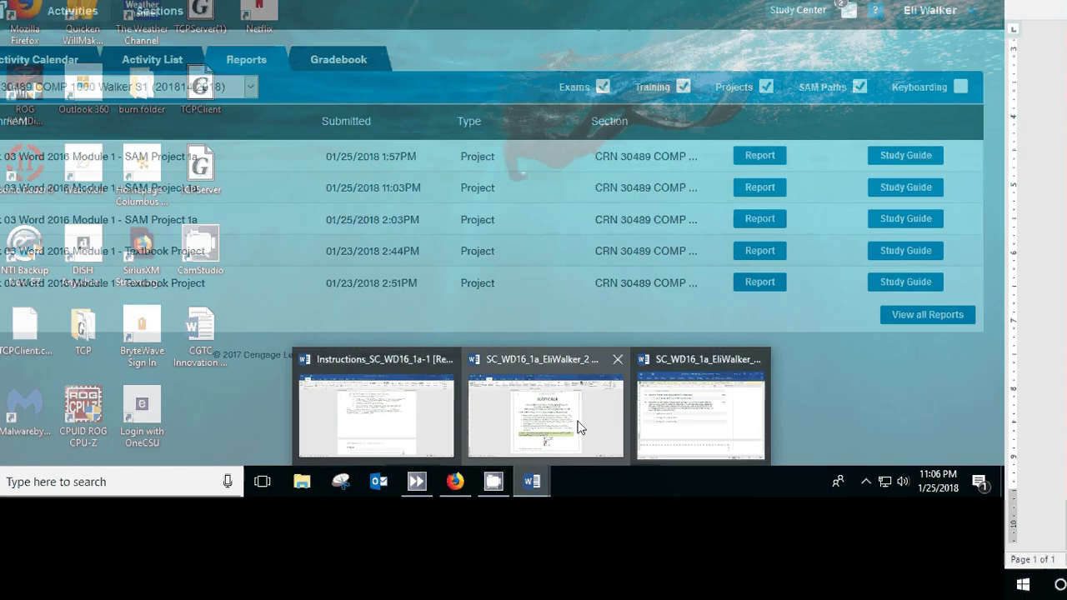
left_click(579, 428)
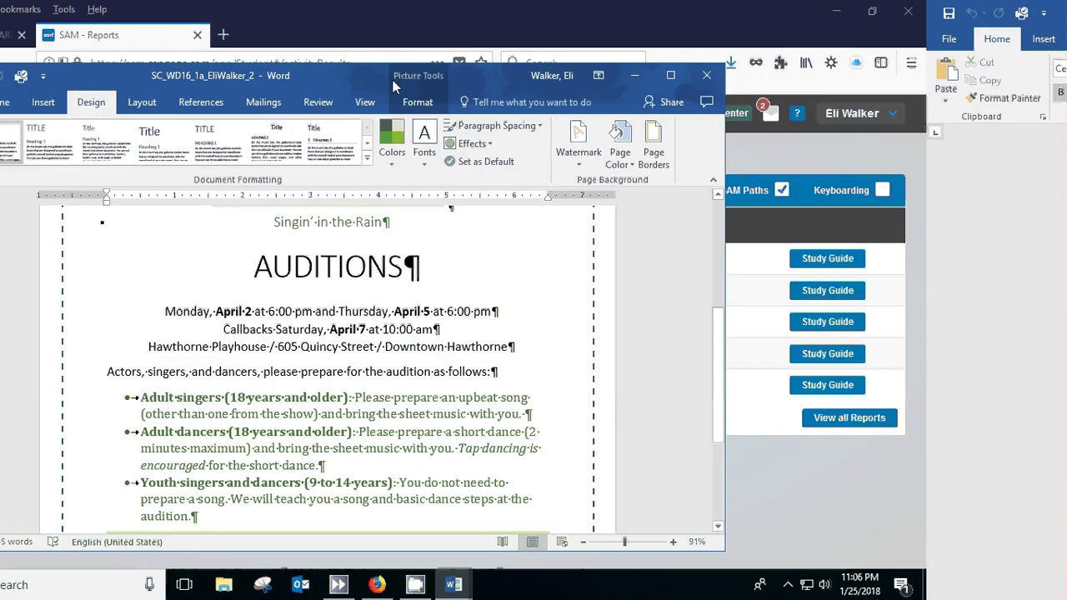
left_click_drag(395, 86, 368, 31)
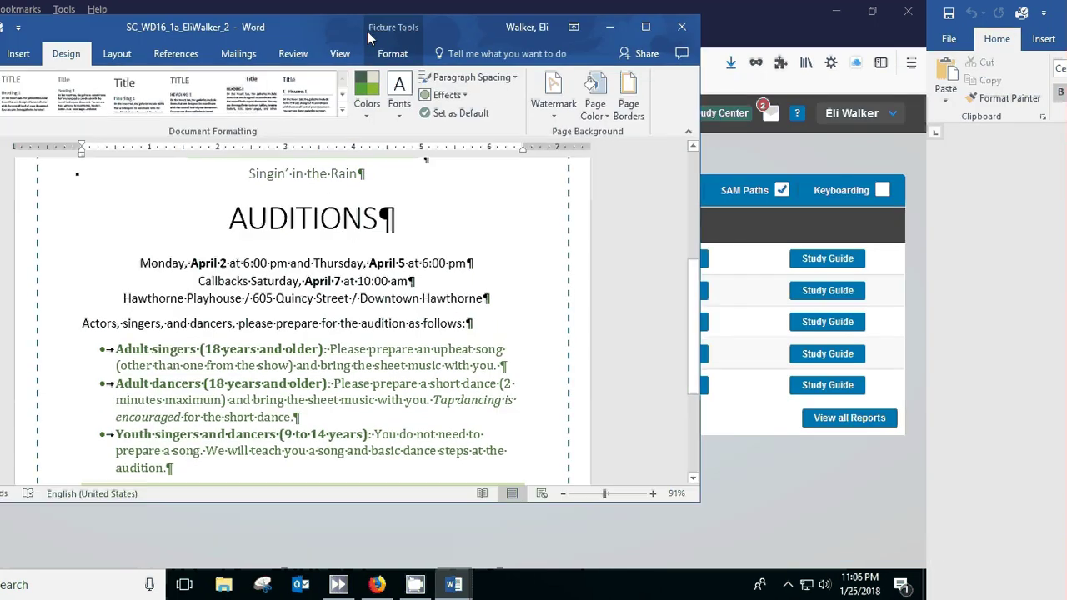
- Select the phone number in the flyer's "Production information" paragraph and show the font formatting commands to check its text effect
scroll(418, 475, "down", 4)
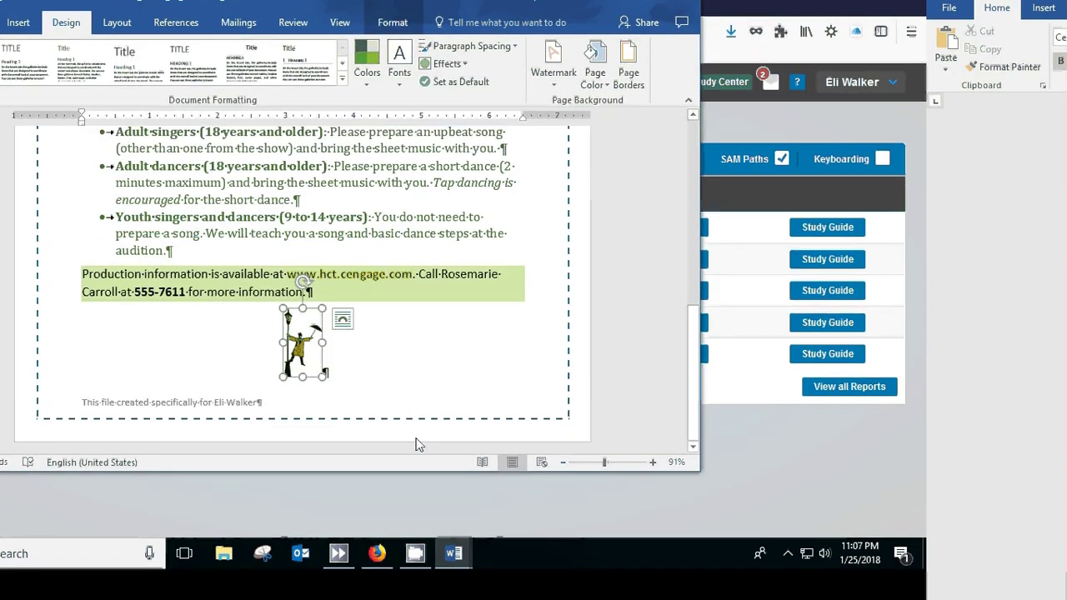
scroll(418, 444, "up", 1)
left_click(186, 323)
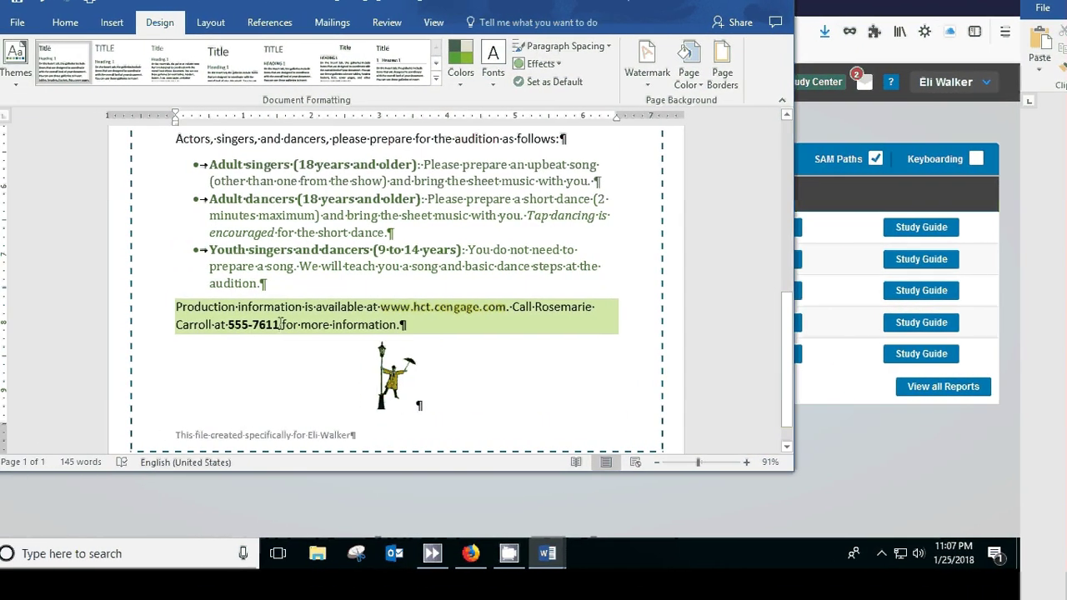
double_click(238, 325)
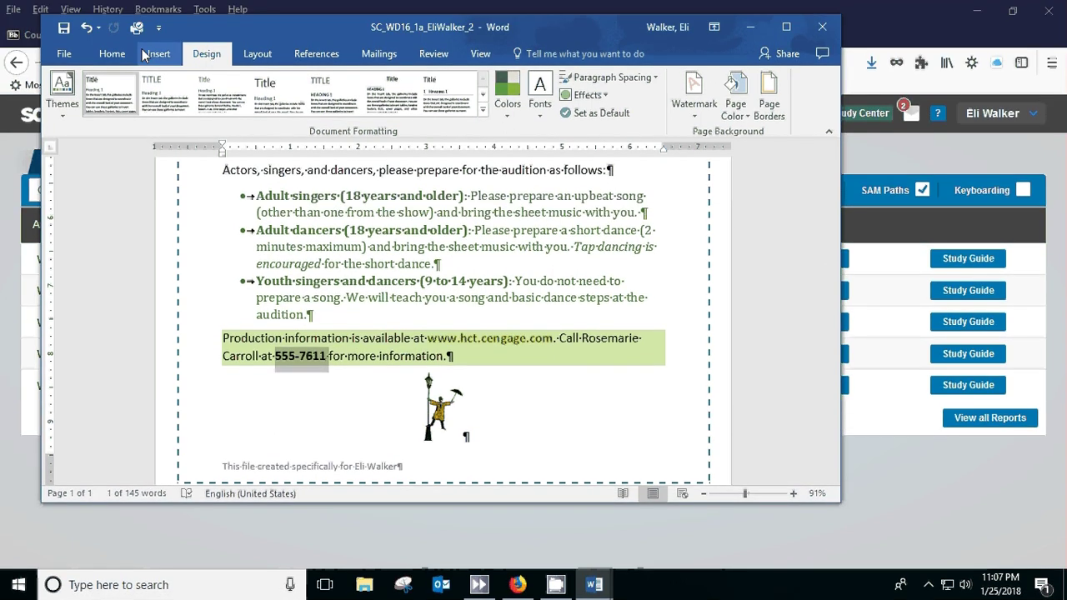
left_click(122, 27)
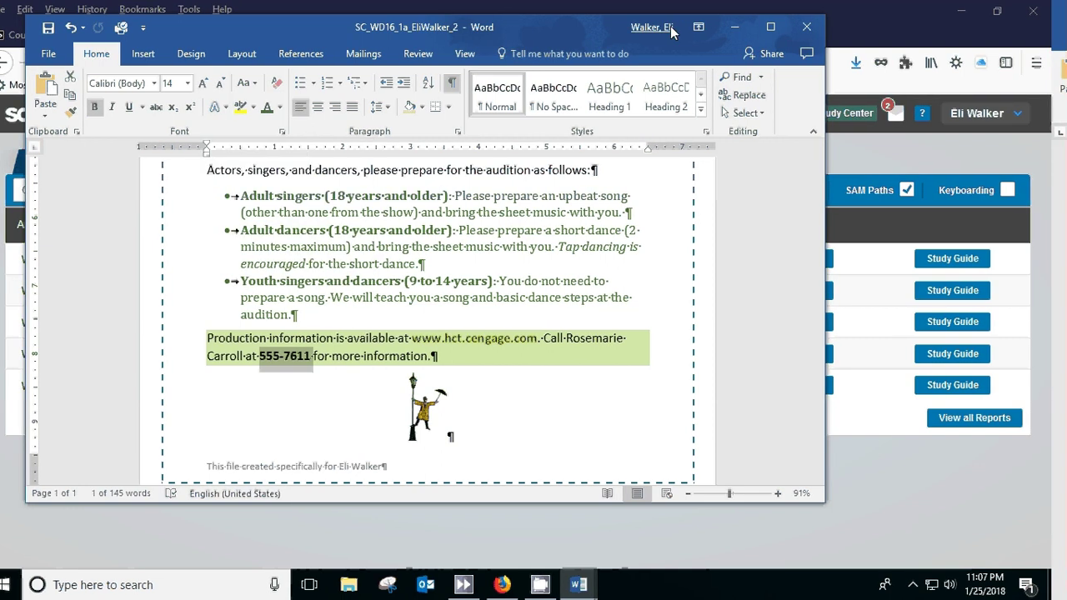
- Move the flyer window clear of the SAM reports and open the 11:03PM submission's study guide in a maximized window
left_click_drag(543, 31, 645, 200)
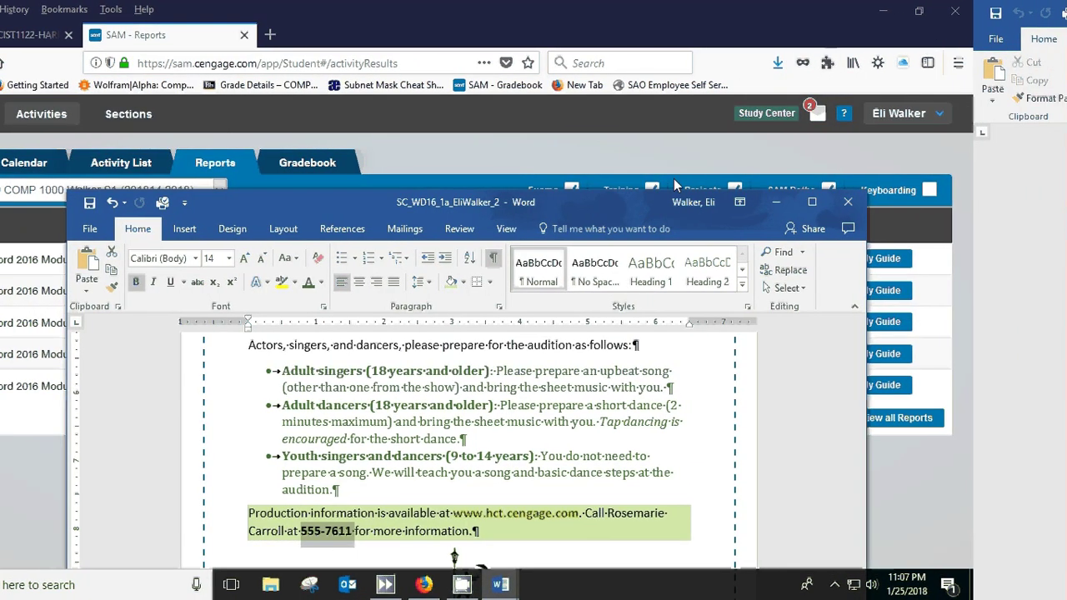
left_click_drag(623, 199, 763, 486)
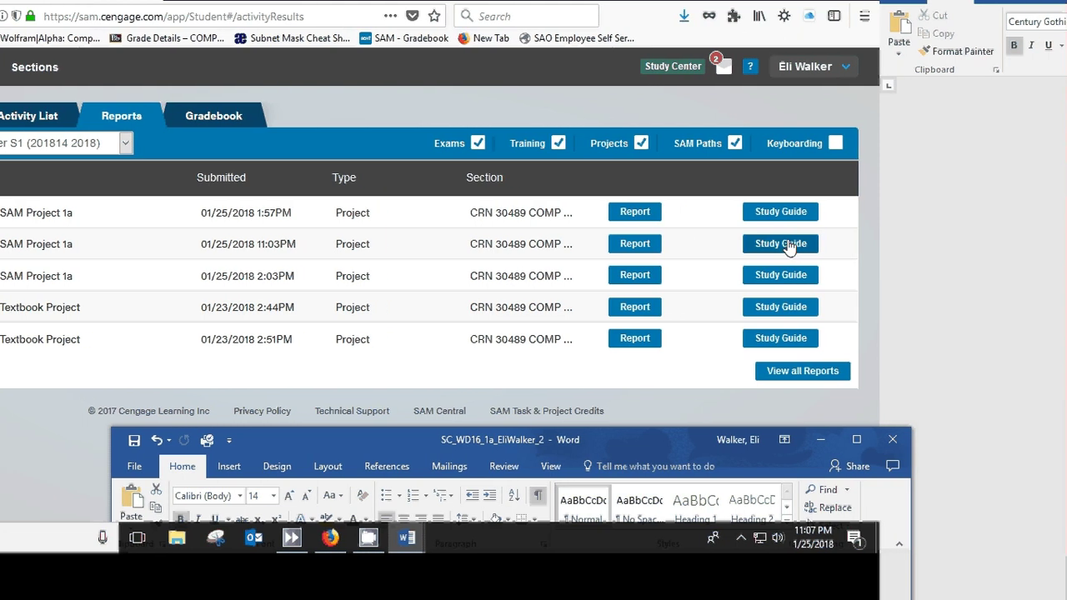
left_click(788, 248)
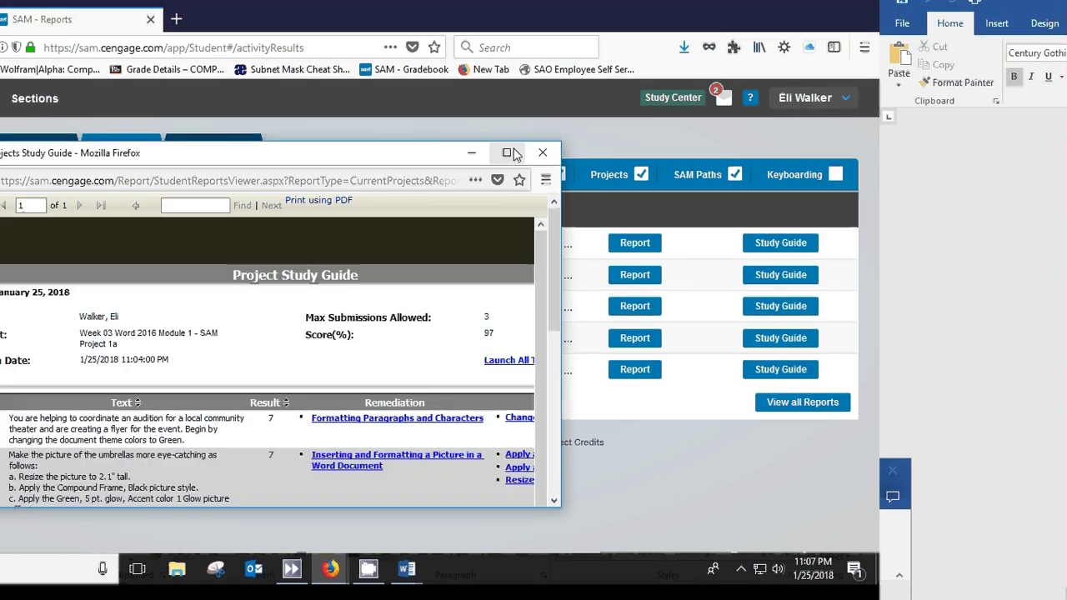
left_click(506, 120)
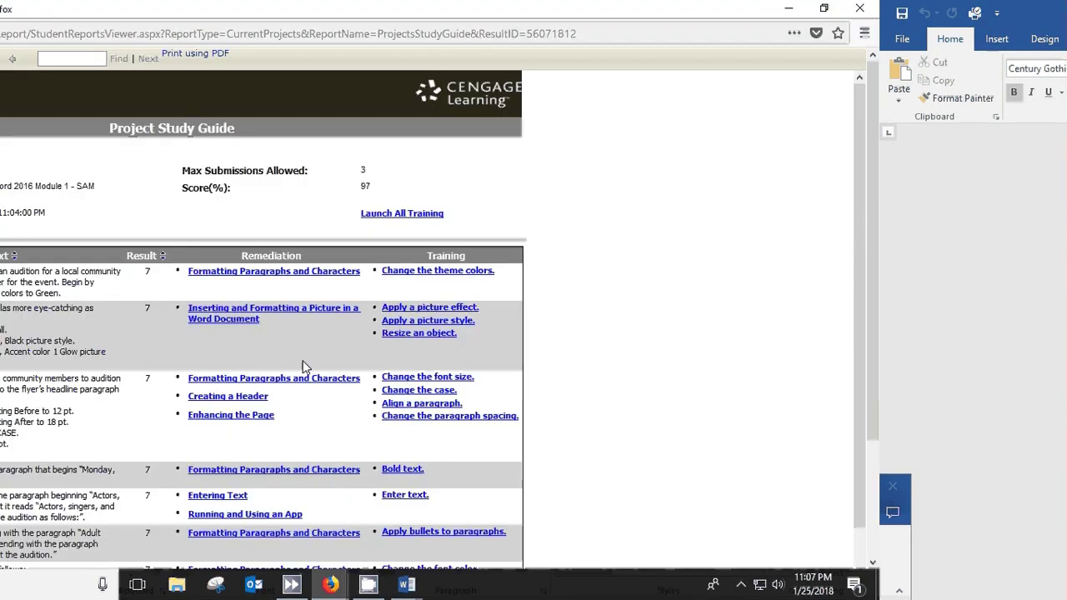
- Examine the Project Study Guide's results, remediation links and training links for all 14 project steps
scroll(342, 353, "down", 5)
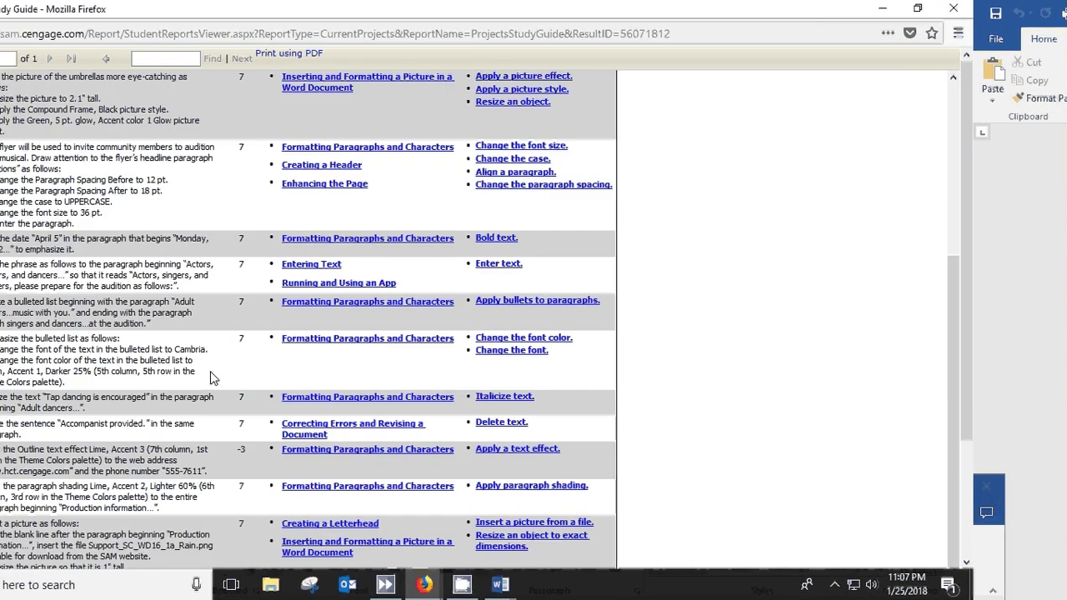
scroll(341, 421, "down", 3)
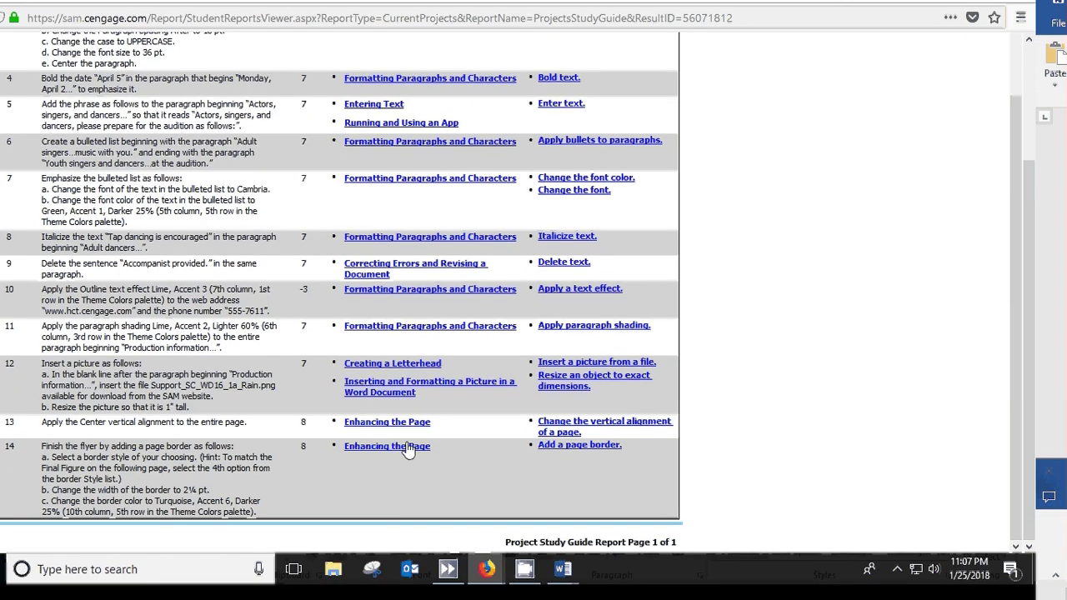
scroll(398, 450, "up", 5)
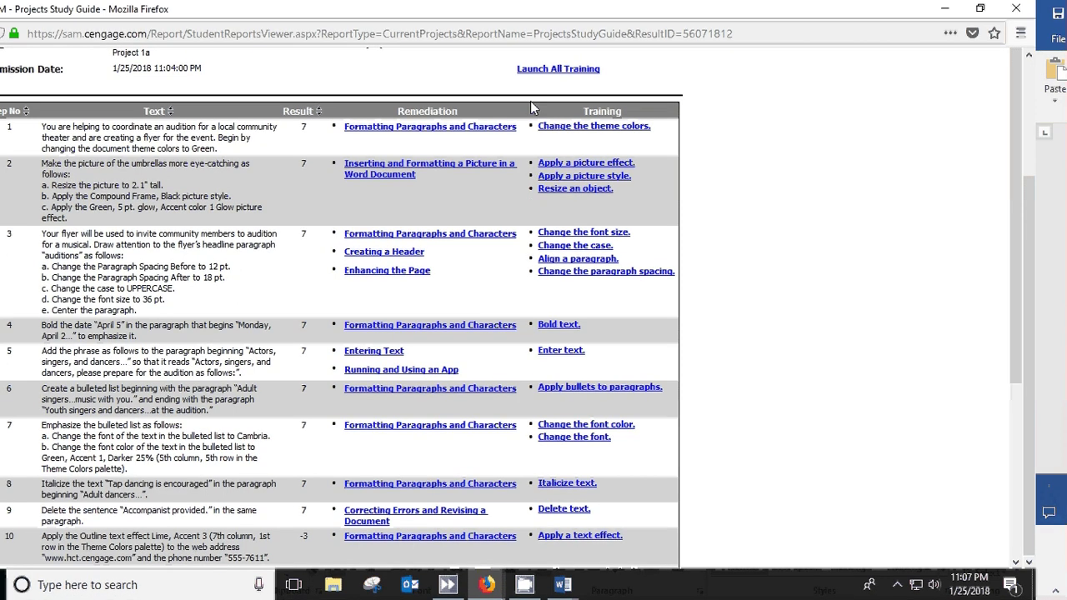
scroll(560, 365, "down", 3)
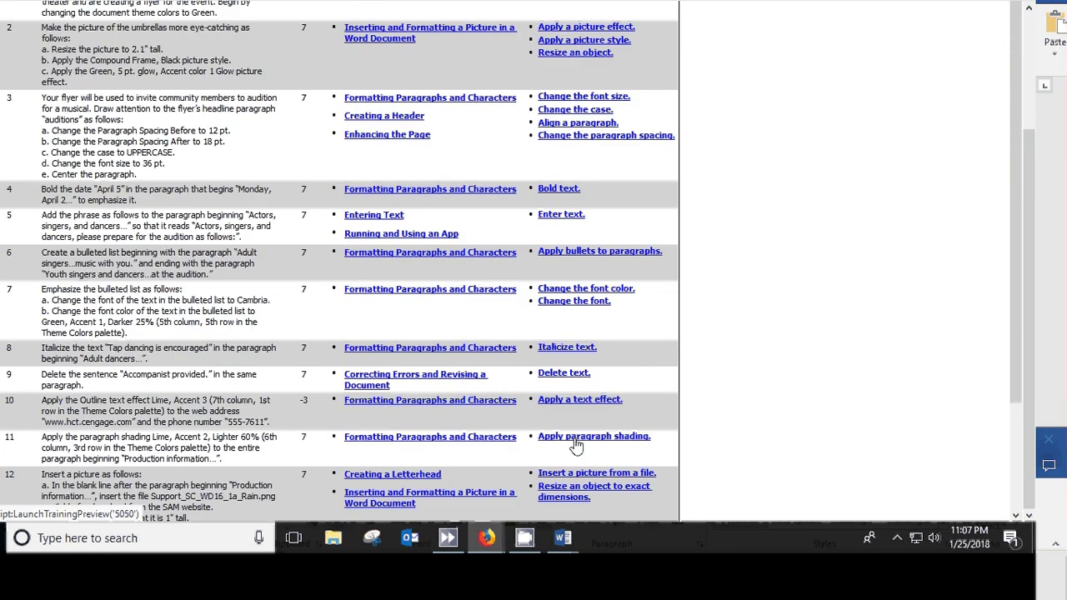
scroll(575, 445, "down", 5)
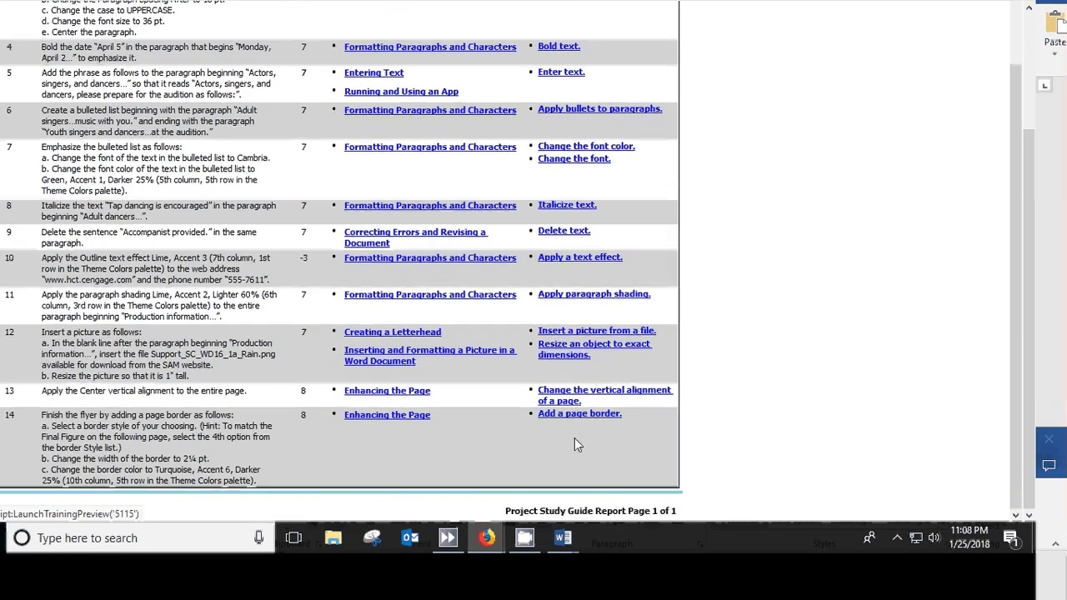
scroll(574, 439, "up", 8)
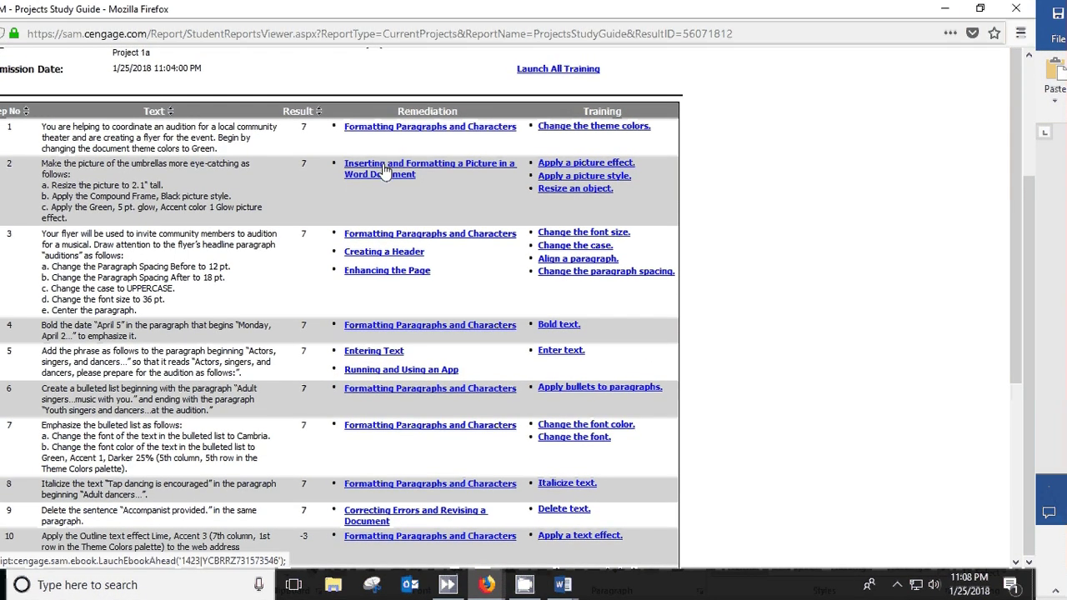
- Open the step 2 remediation reading "Inserting and Formatting a Picture in a Word Document", skim its videos, and close it
left_click(384, 171)
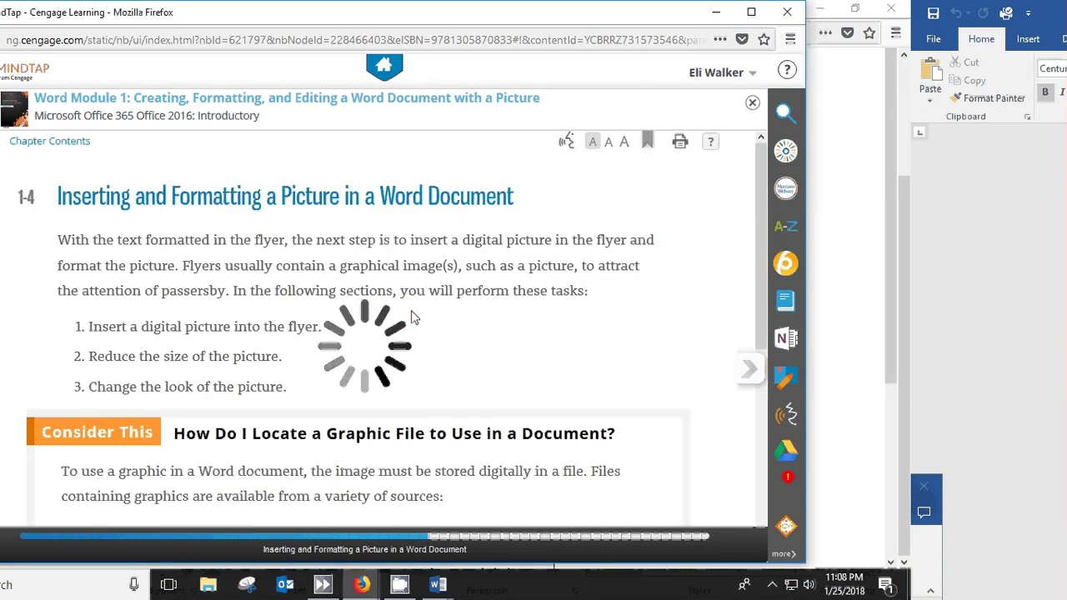
scroll(441, 354, "down", 7)
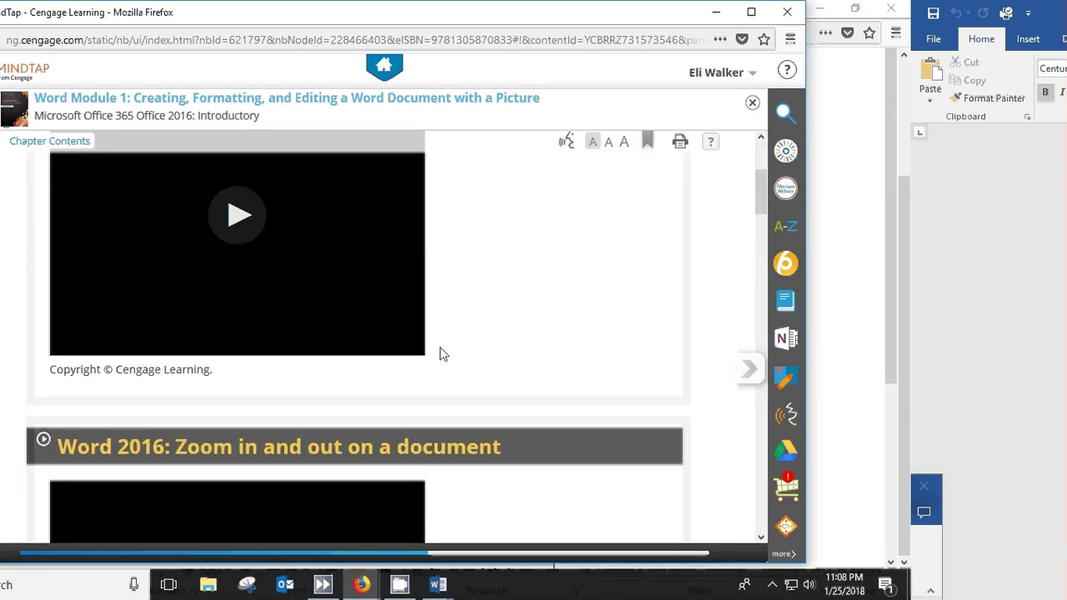
scroll(441, 347, "down", 5)
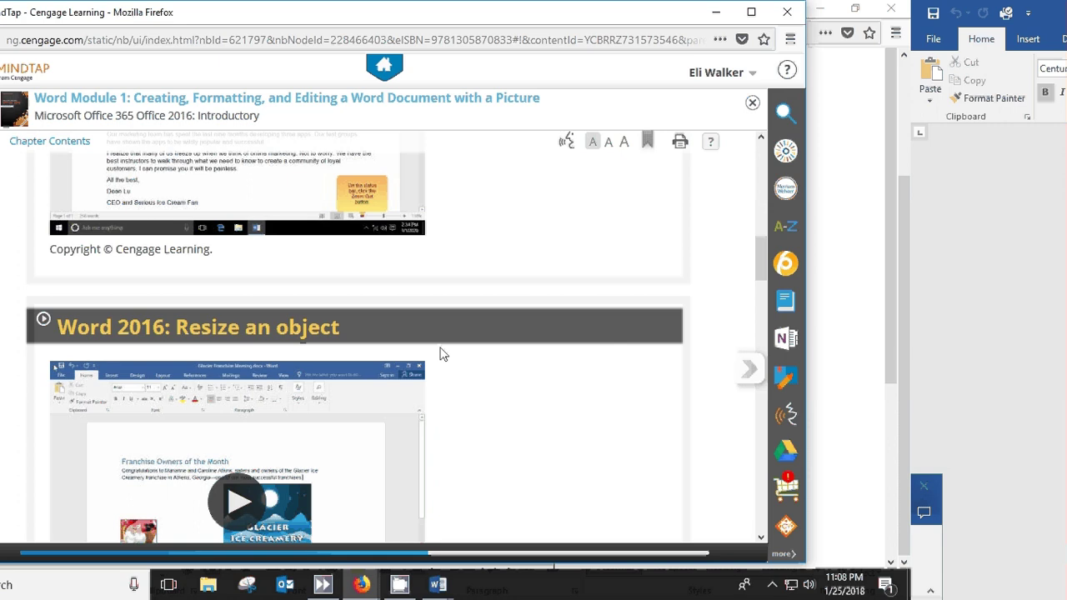
left_click(786, 12)
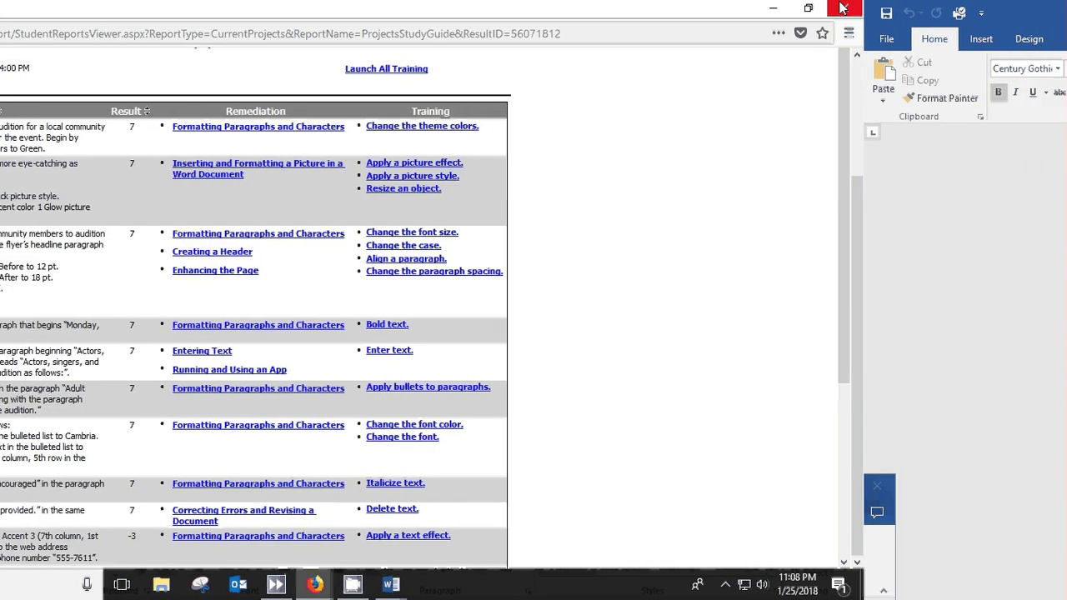
- Close the Project Study Guide and minimize the SAM browser window
left_click(889, 9)
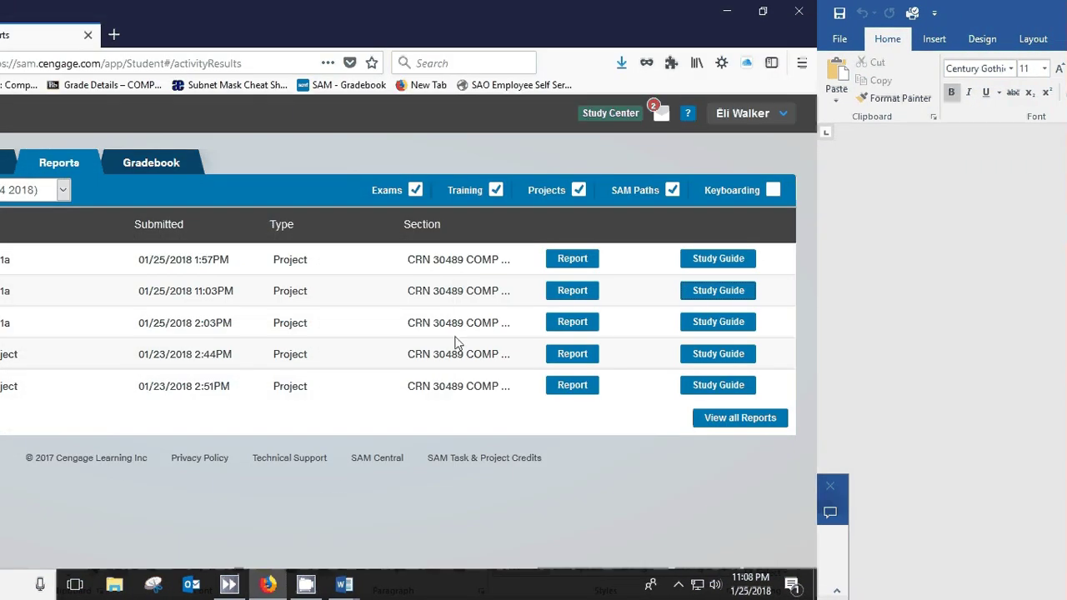
left_click(722, 17)
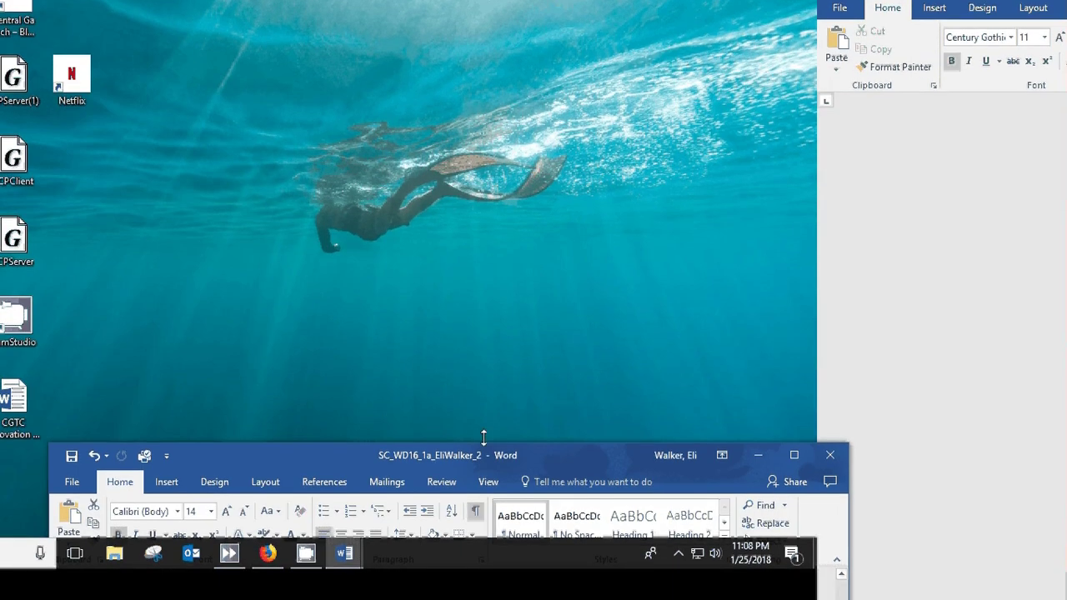
mouse_move(306, 559)
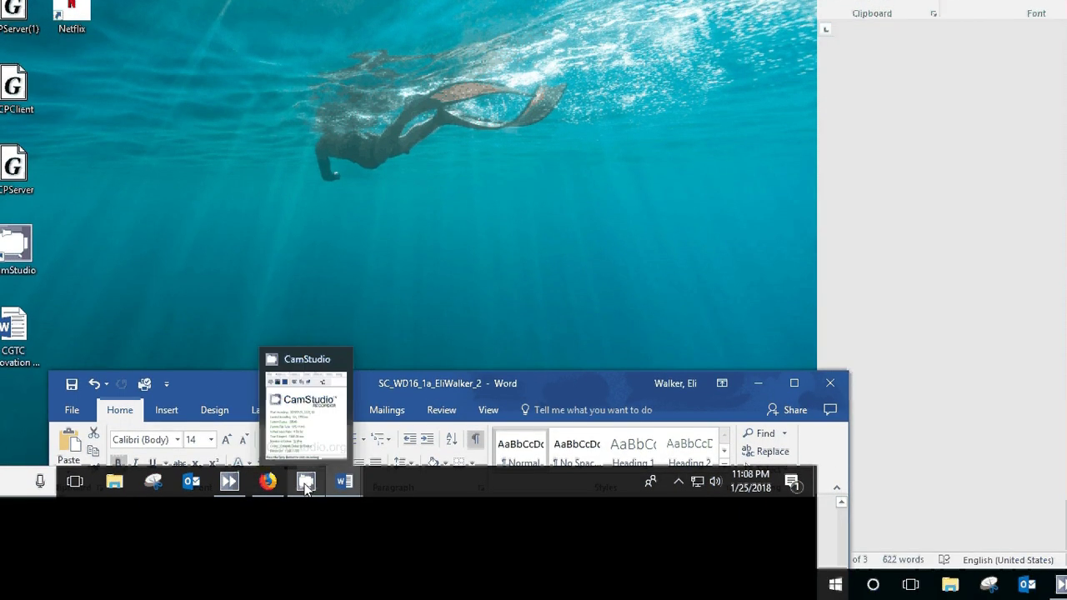
left_click(306, 481)
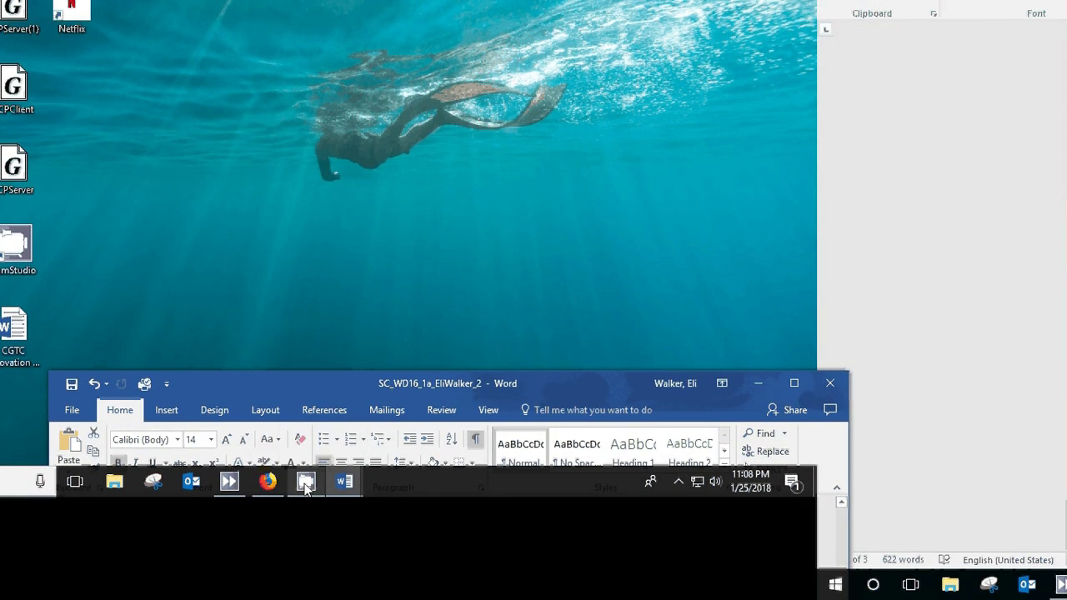